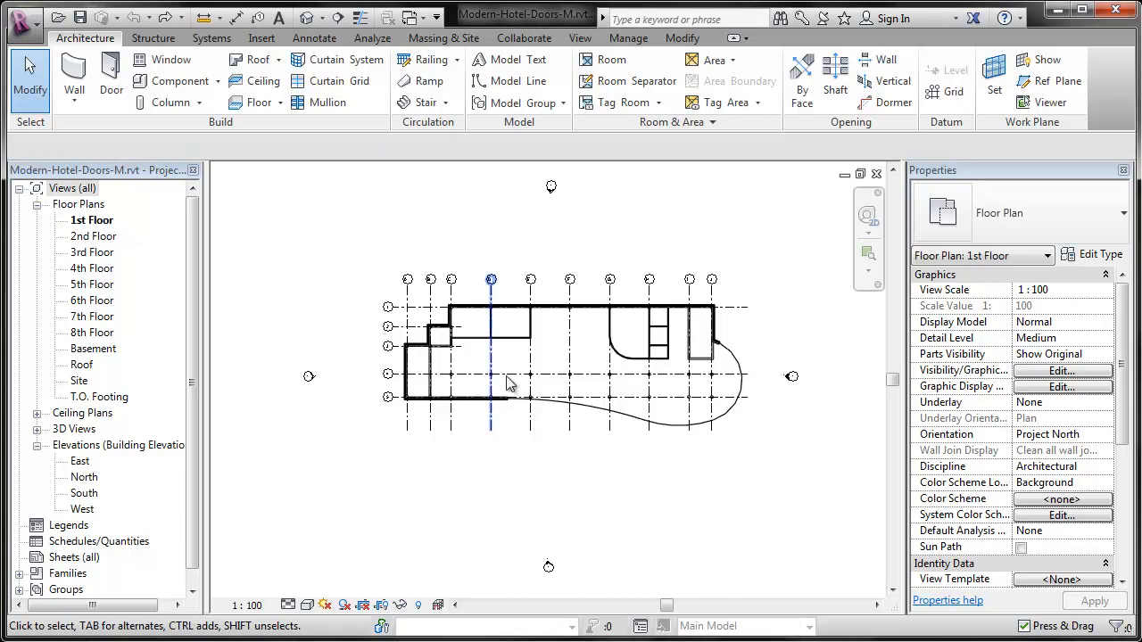
- Hide the whole grid category in the 1st Floor plan view
scroll(545, 401, "up", 3)
middle_click_drag(615, 381, 622, 423)
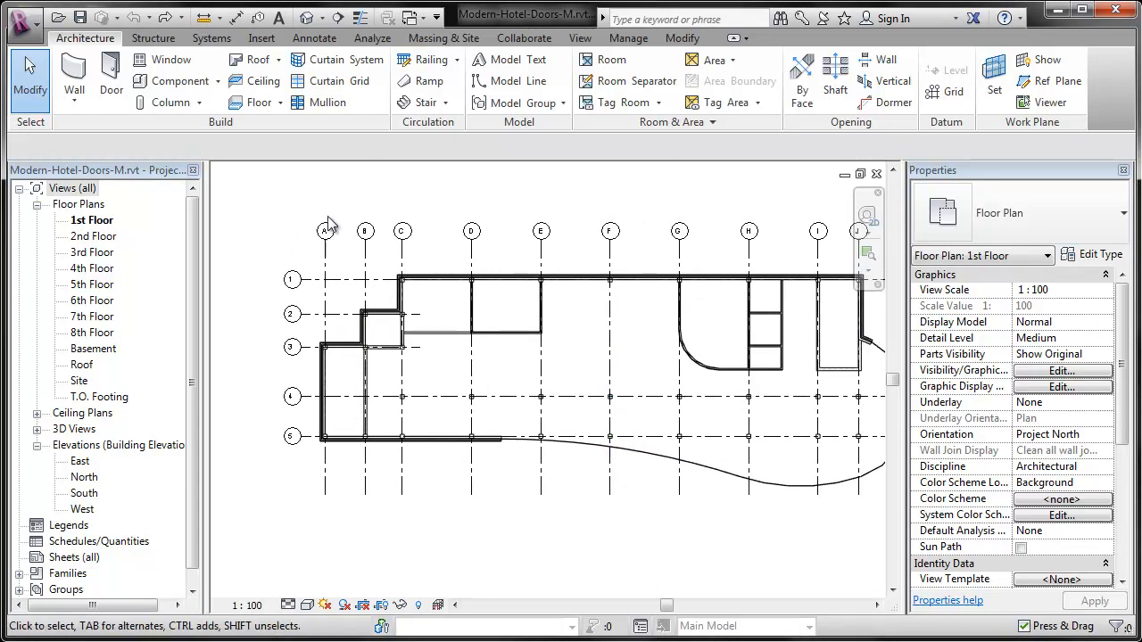
left_click(328, 264)
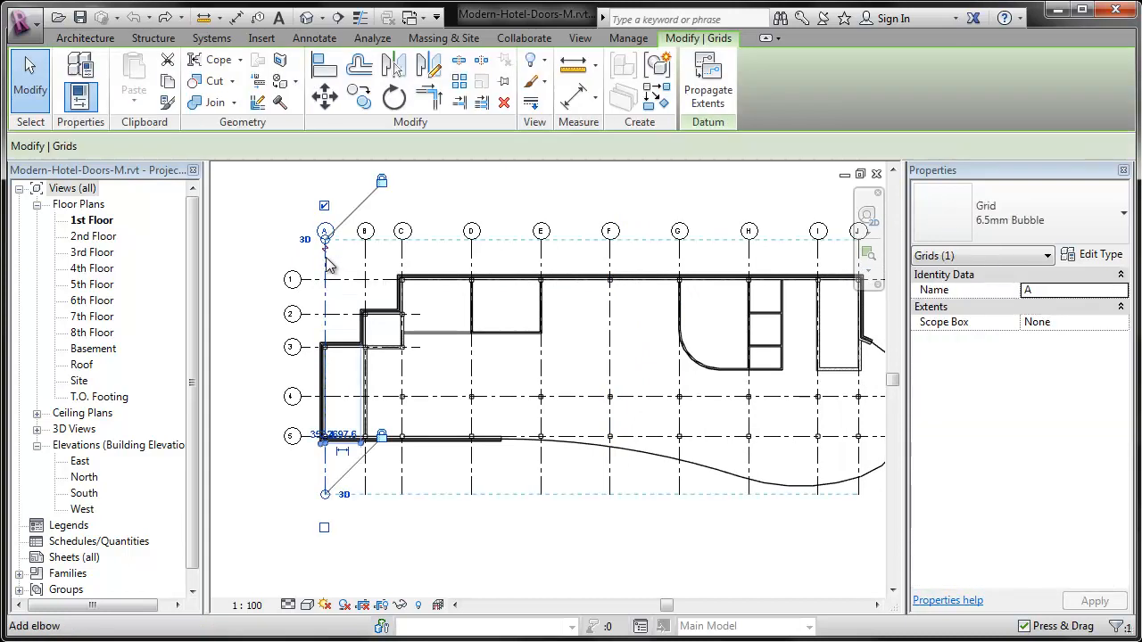
right_click(327, 264)
mouse_move(393, 430)
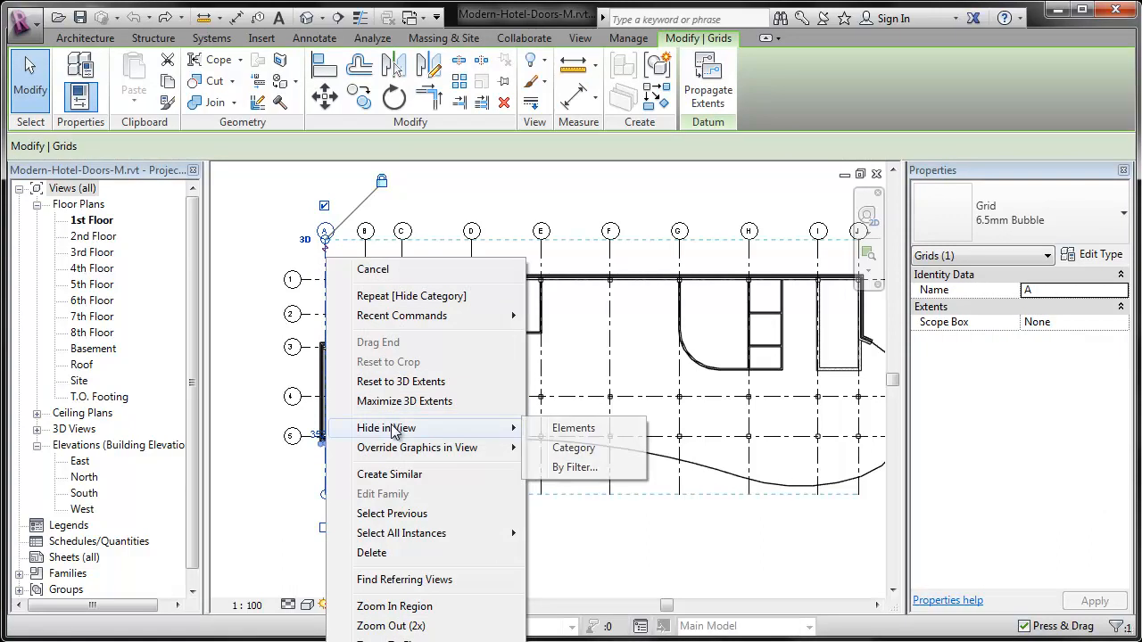
left_click(572, 449)
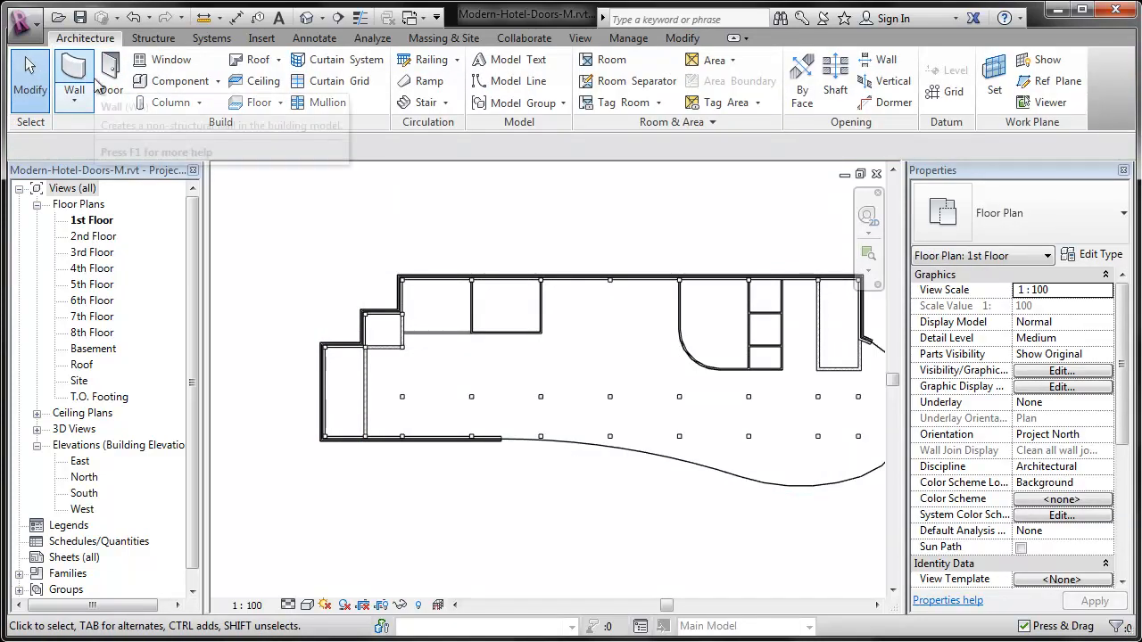
- Set up door placement with the M_Single-Flush 0915 x 2134mm type and tagging on placement enabled
left_click(112, 69)
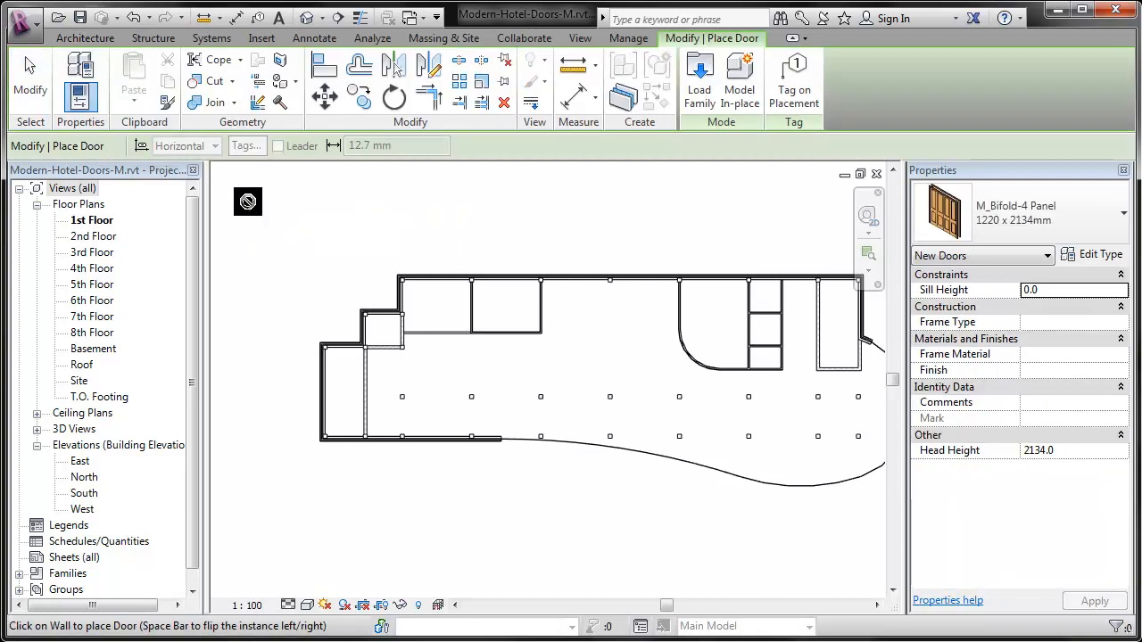
left_click(1028, 220)
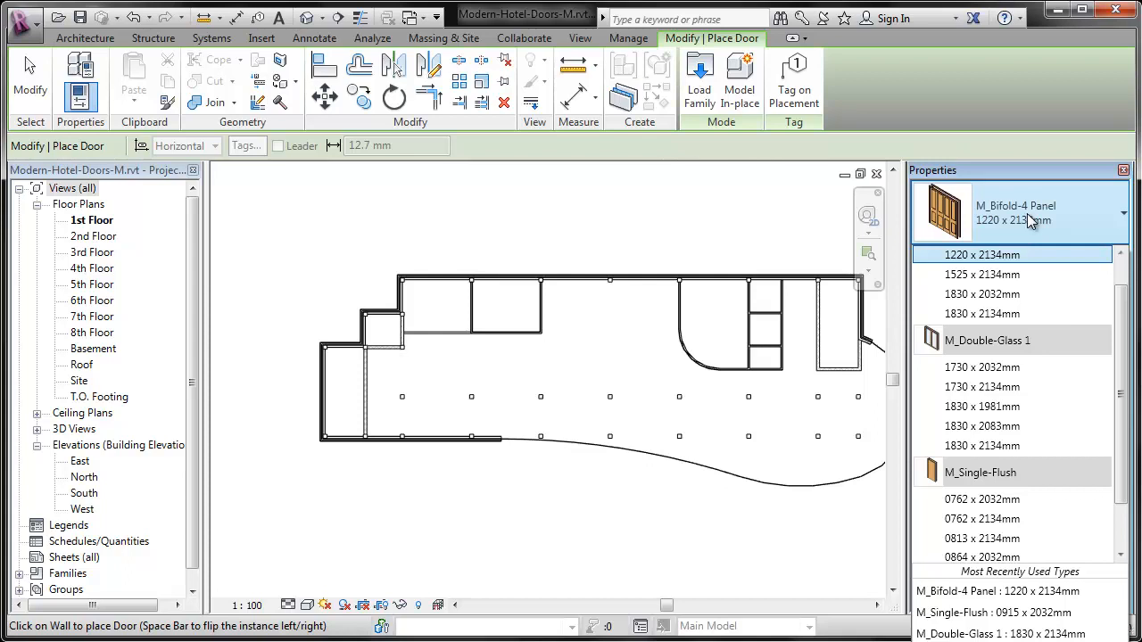
scroll(1030, 297, "down", 2)
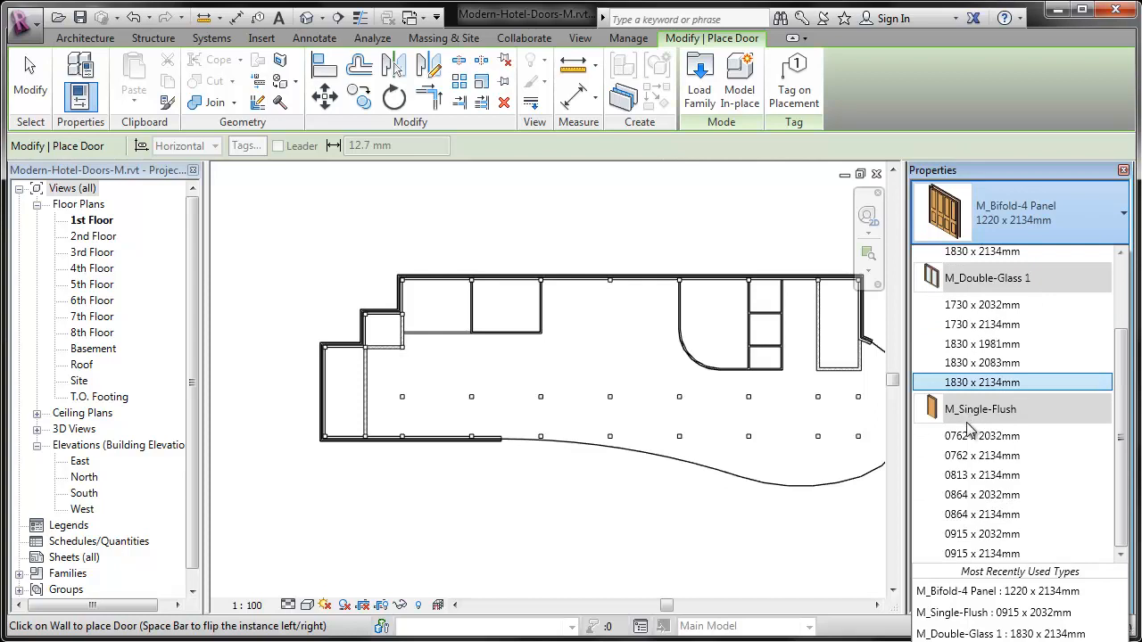
left_click(1017, 554)
middle_click_drag(362, 473, 339, 456)
scroll(290, 417, "up", 2)
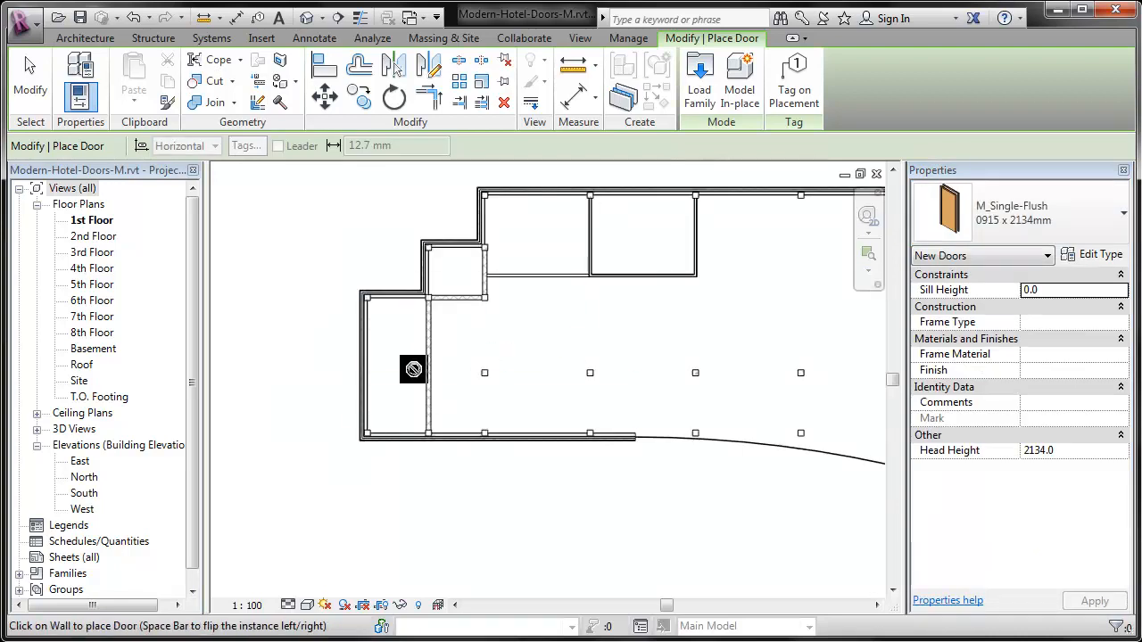
left_click(790, 99)
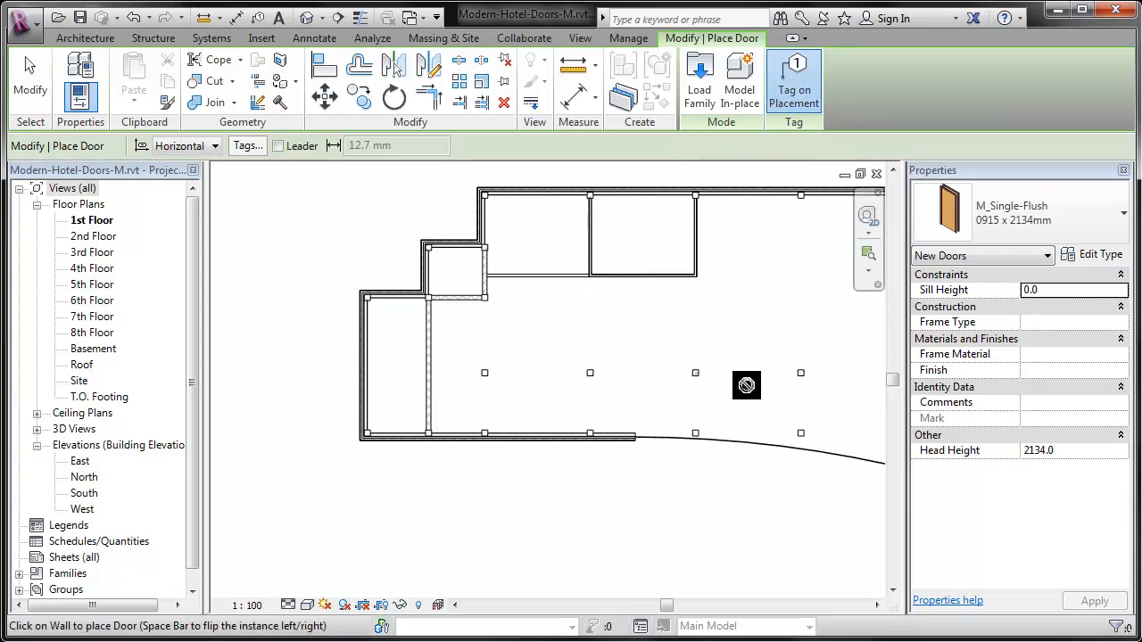
- Place an outward-swinging door in the west exterior wall, about 300 mm from the southwest corner column, hinged on the corner side
scroll(348, 412, "up", 2)
scroll(389, 410, "up", 4)
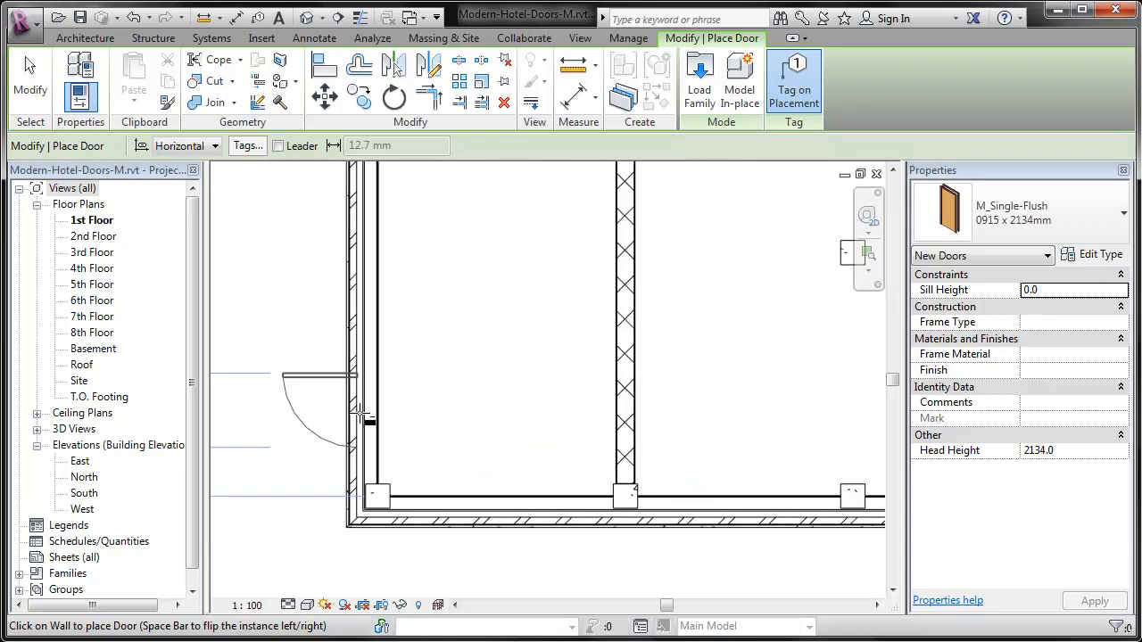
middle_click_drag(359, 423, 473, 410)
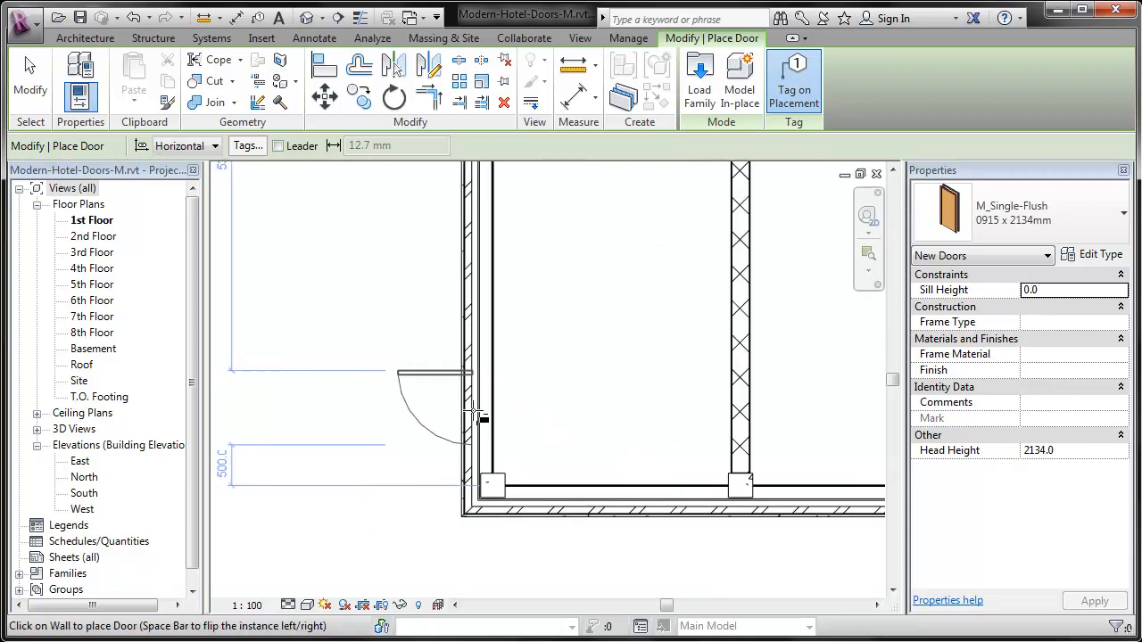
key("space")
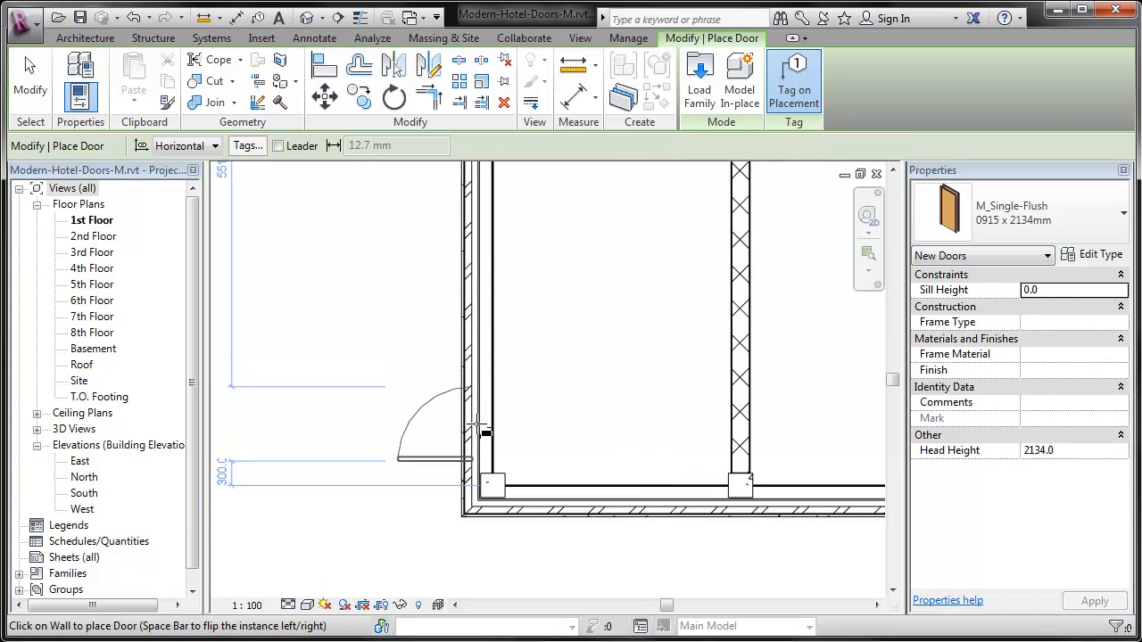
left_click(479, 429)
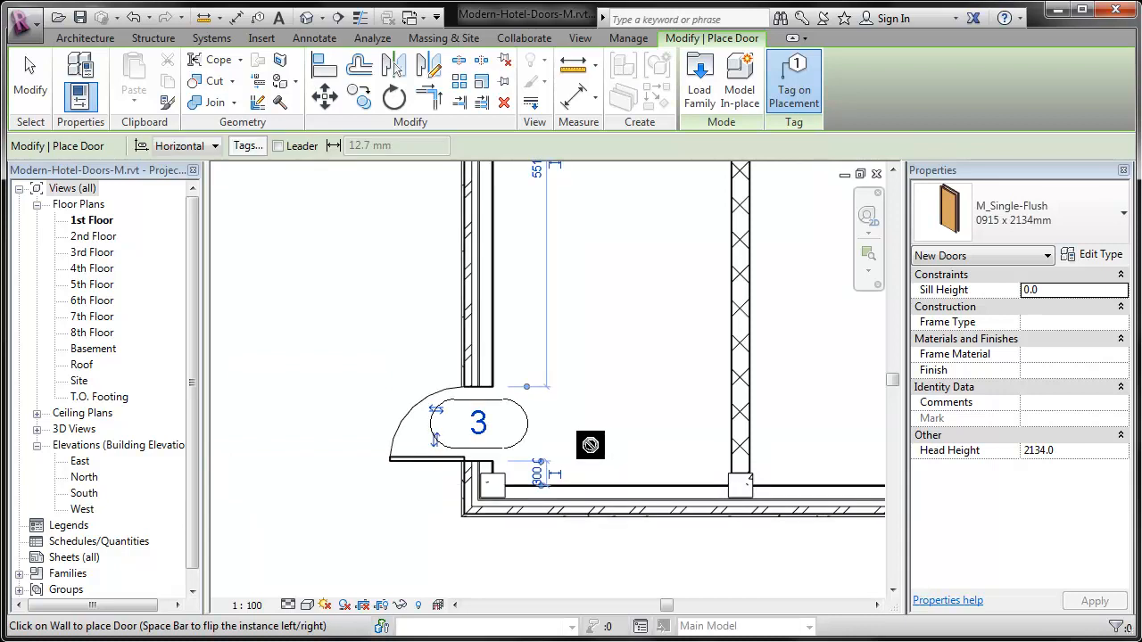
key("Escape")
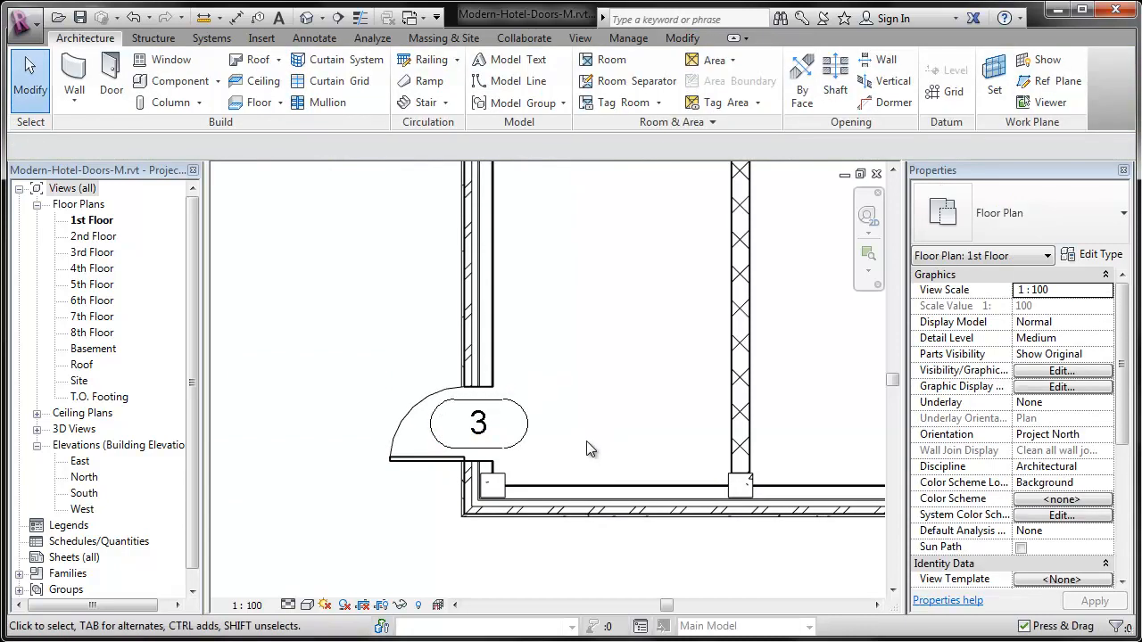
- Renumber the tag of the new exterior door to 101
left_click(527, 432)
left_click(478, 424)
type("101")
key("Return")
key("Escape")
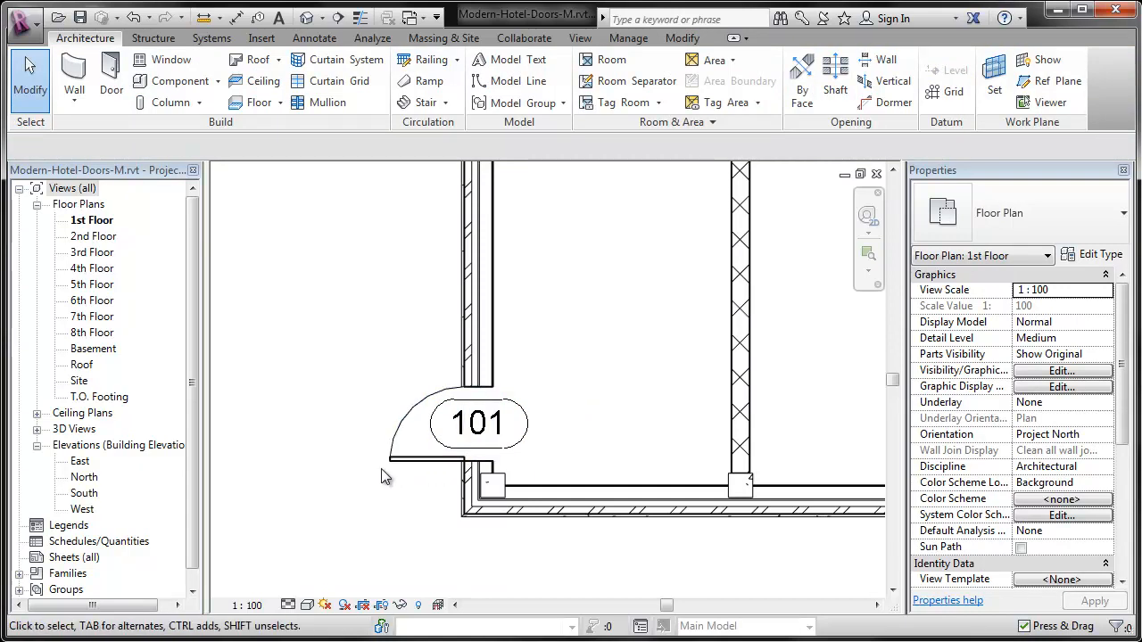
- Place another single-flush door in the interior partition opposite door 101, swinging toward door 101 with its hinge at the south end
scroll(383, 472, "down", 2)
scroll(383, 476, "down", 1)
scroll(491, 427, "up", 3)
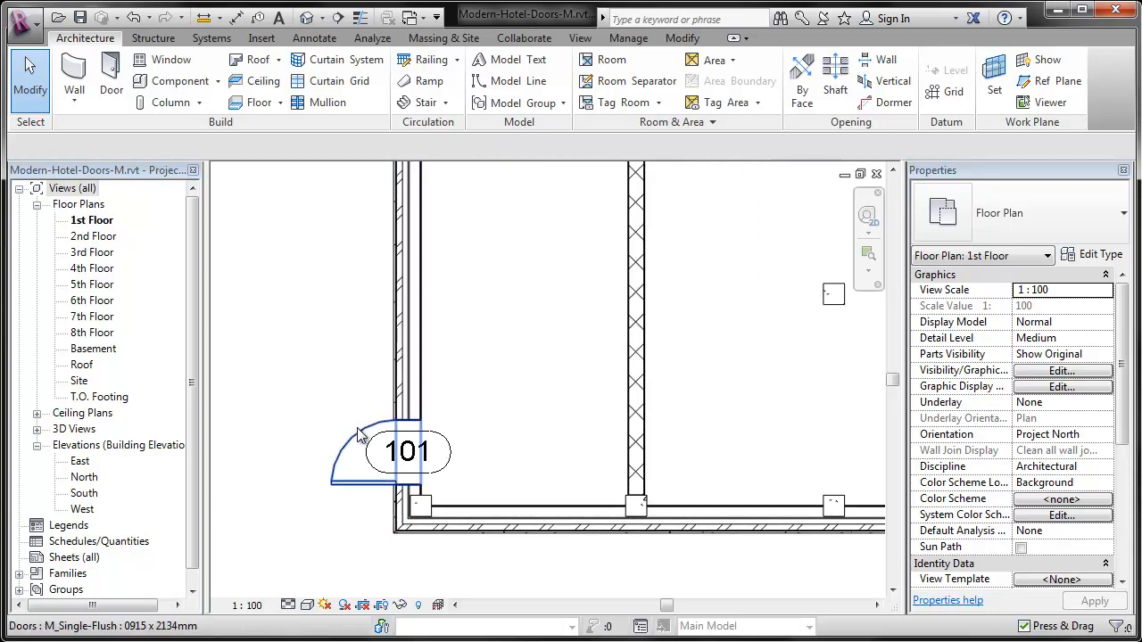
left_click(111, 74)
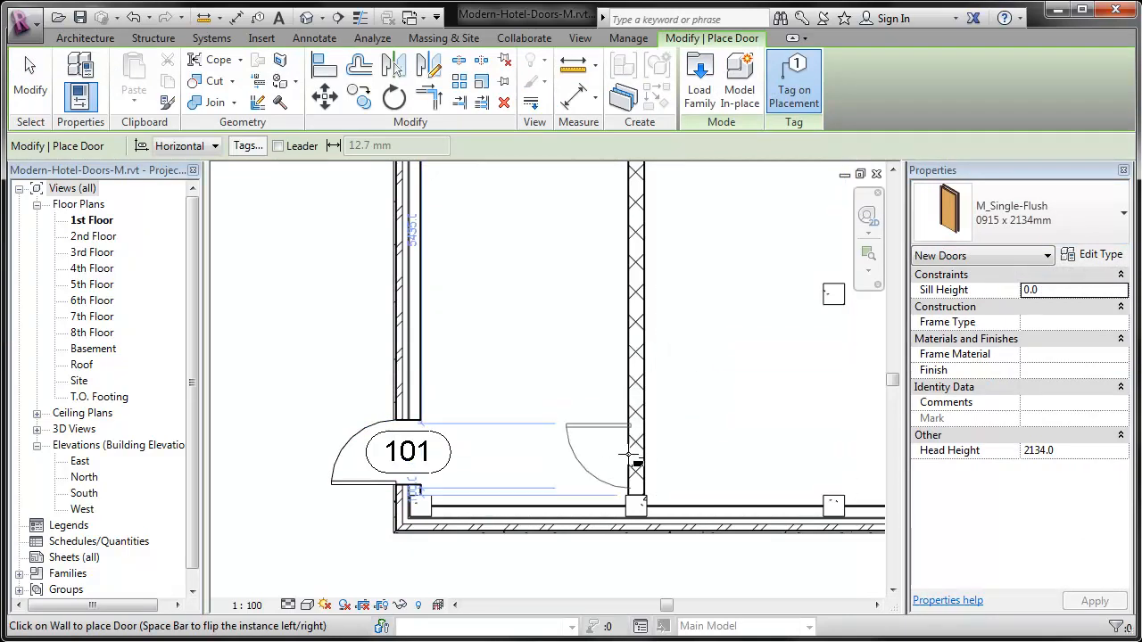
key("space")
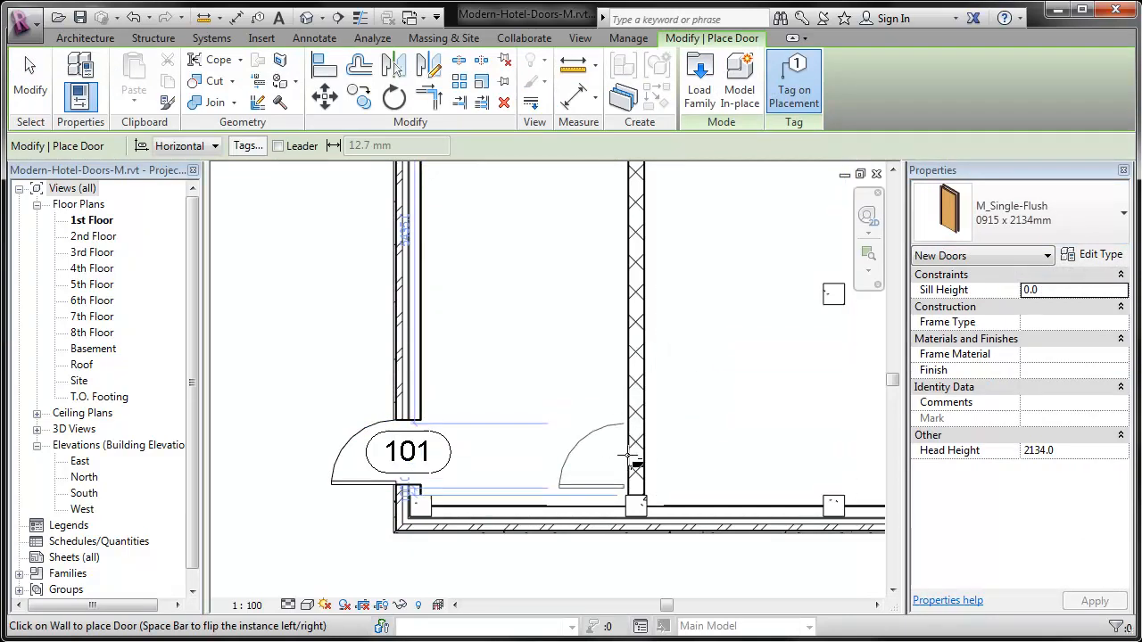
left_click(627, 456)
- Place outward-swinging doors near the north ends of the enclosed north room's two side walls, about 100 mm and 300 mm from the north wall
middle_click_drag(724, 383, 438, 545)
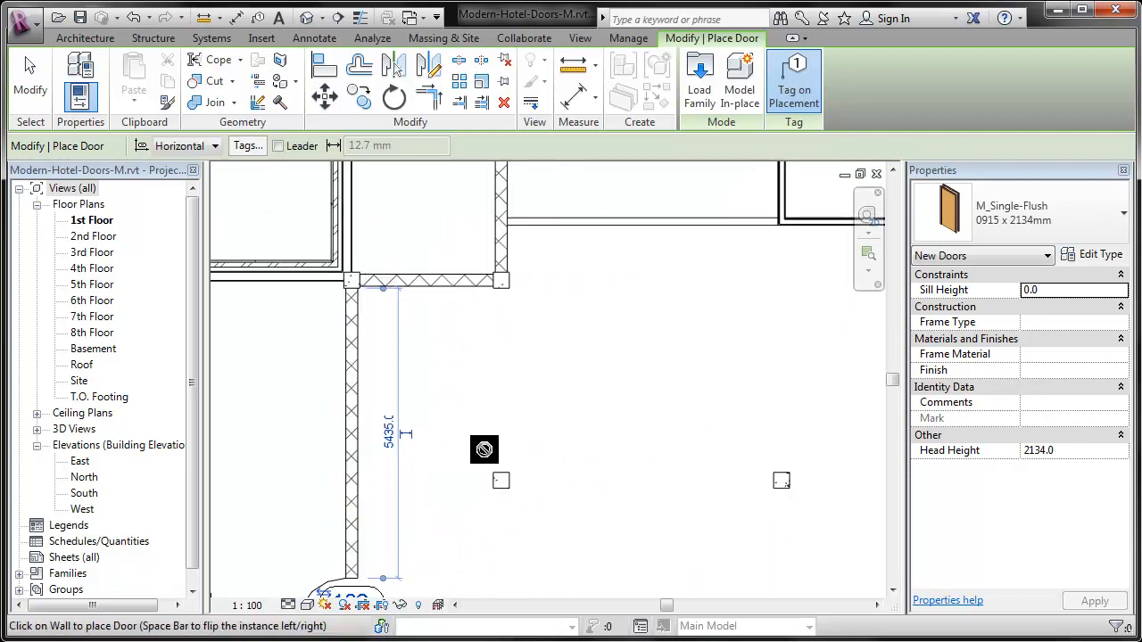
middle_click_drag(445, 493, 332, 638)
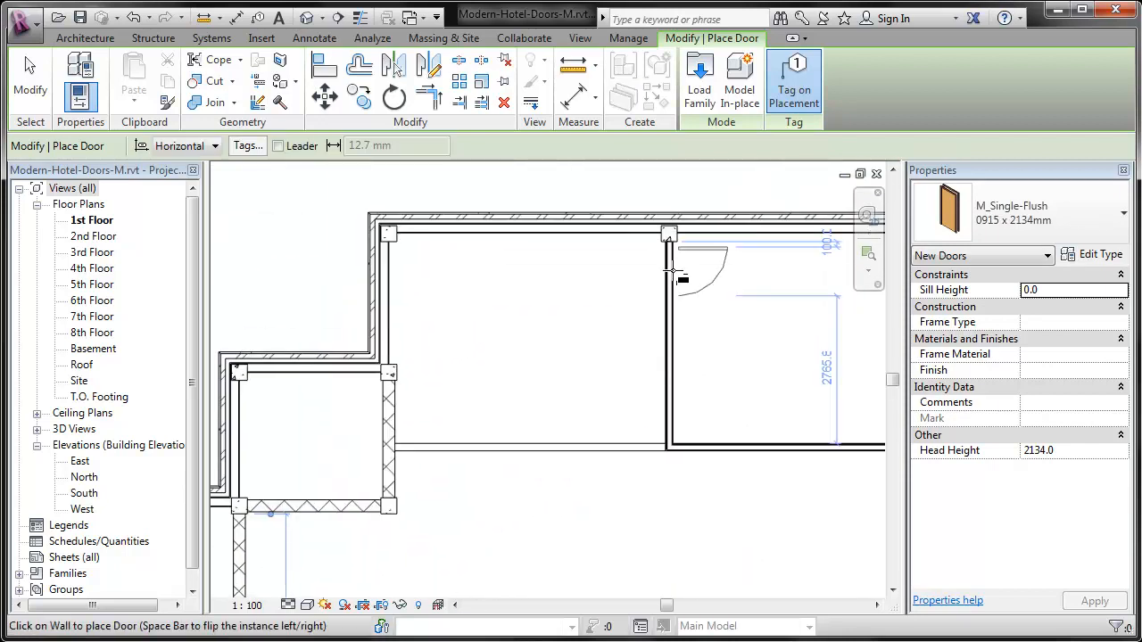
key("space")
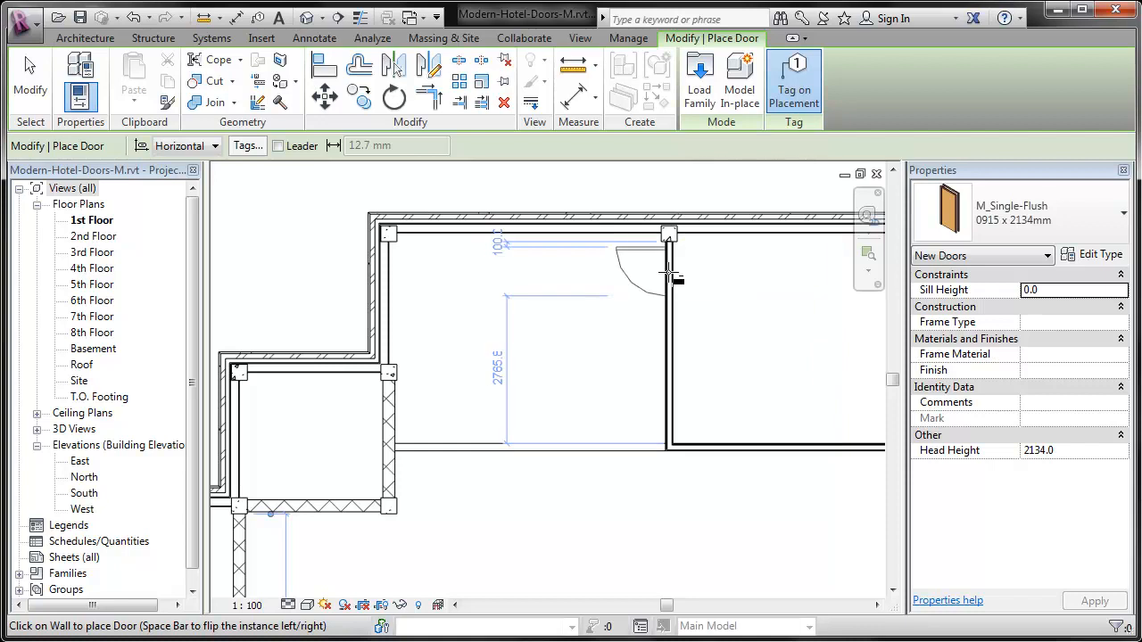
left_click(669, 274)
middle_click_drag(767, 285, 594, 298)
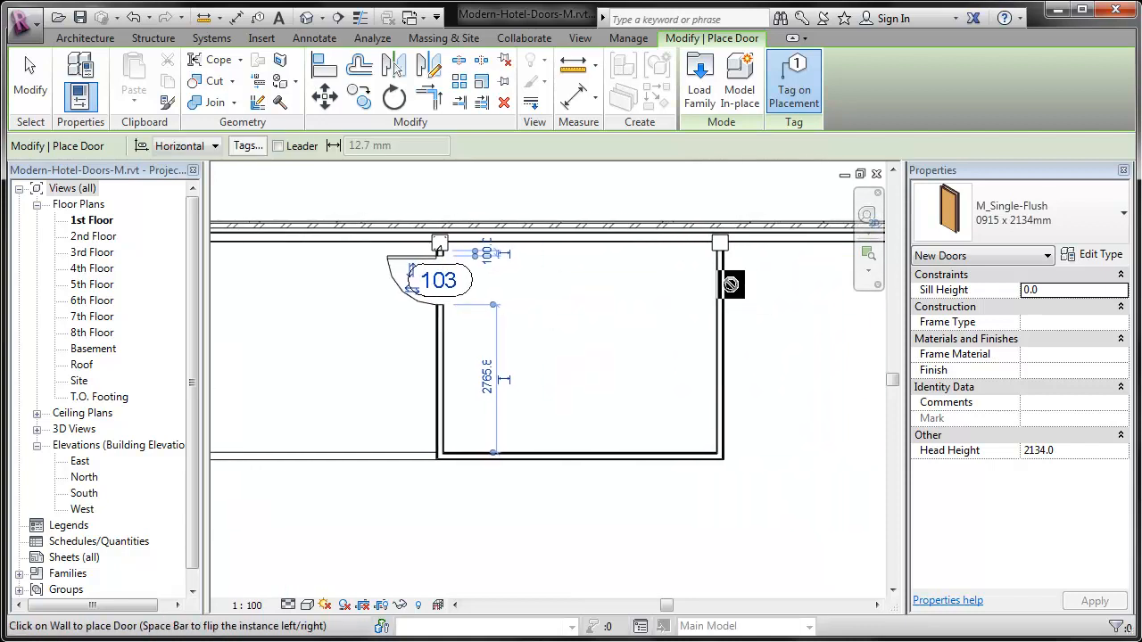
key("space")
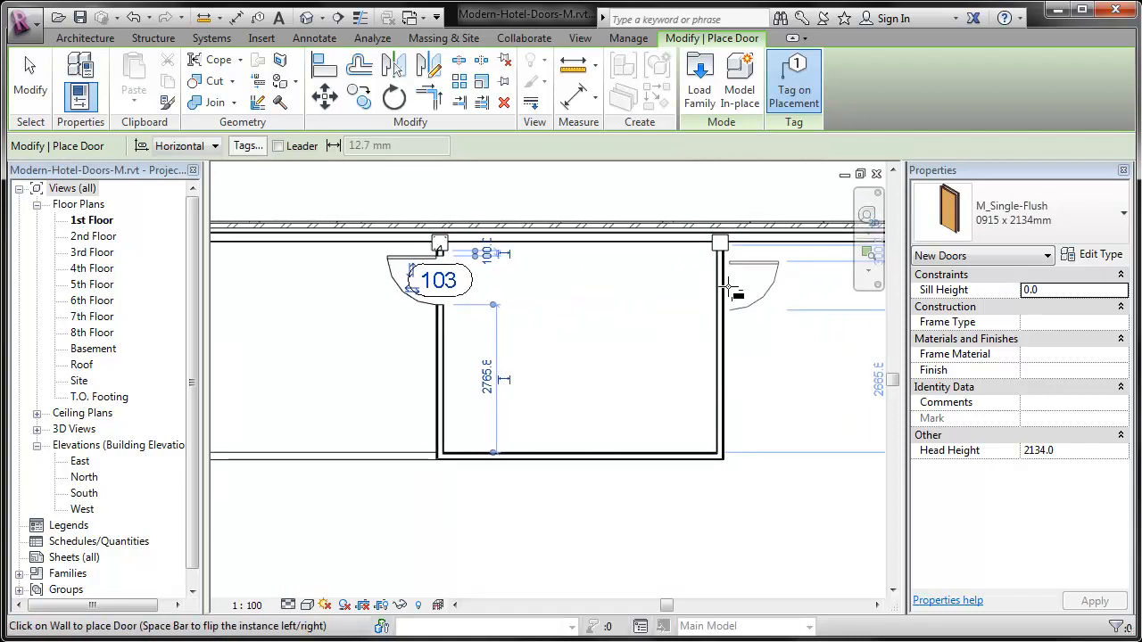
left_click(729, 287)
- Place an inward-swinging door in the east wall of each of the three small stacked rooms, each about 100 mm from a dividing wall
middle_click_drag(741, 355, 321, 354)
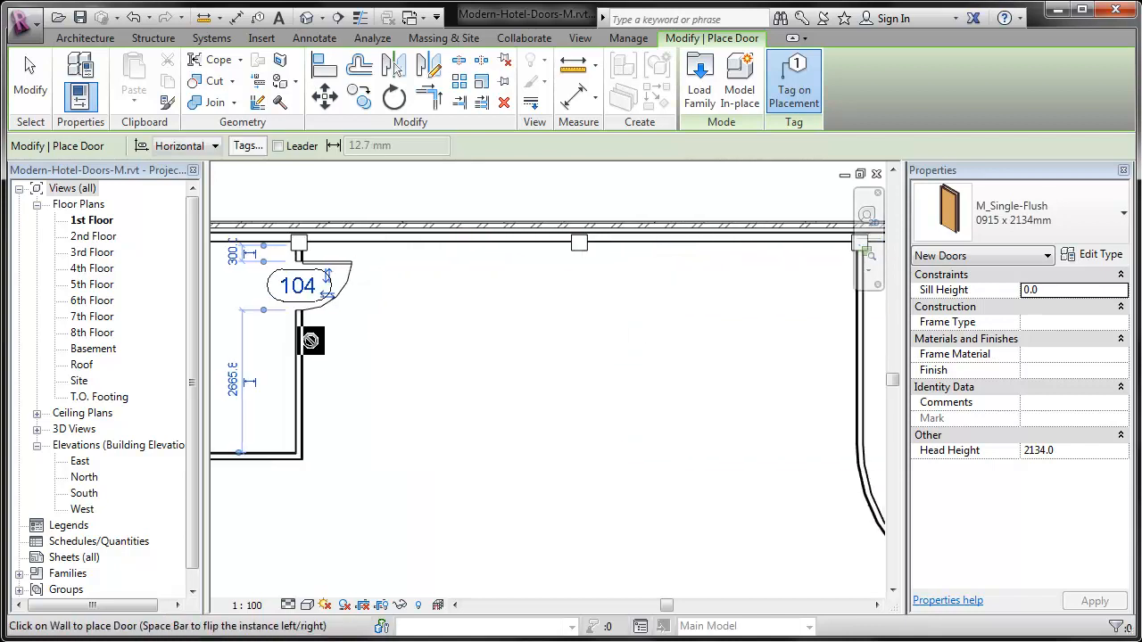
scroll(311, 340, "down", 4)
scroll(783, 339, "up", 5)
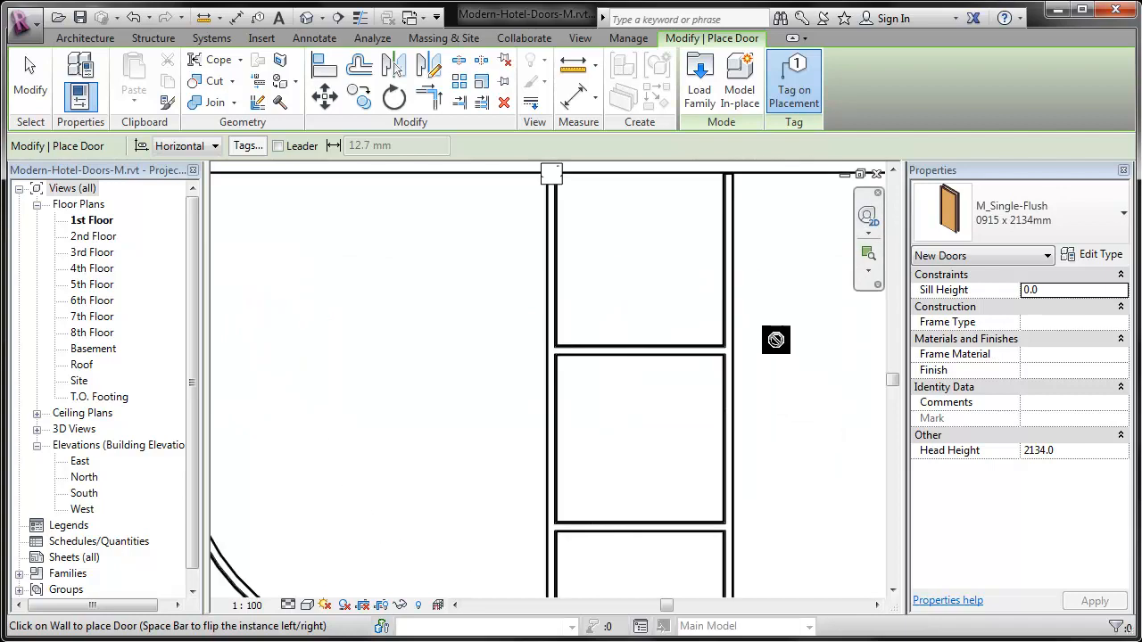
left_click(731, 309)
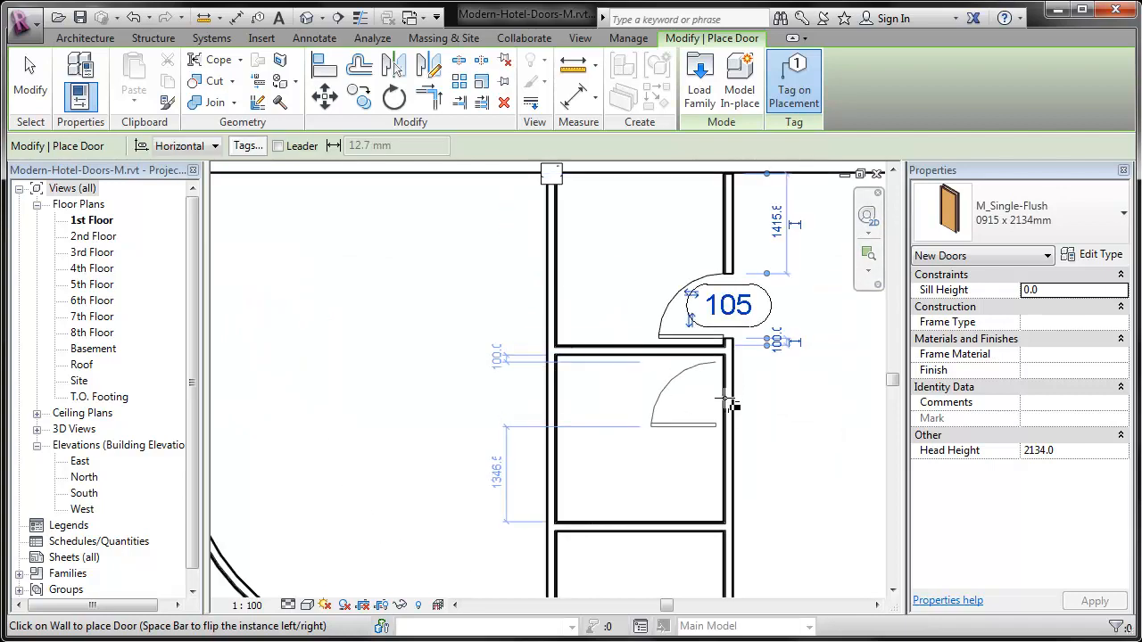
left_click(730, 406)
middle_click_drag(729, 406, 658, 416)
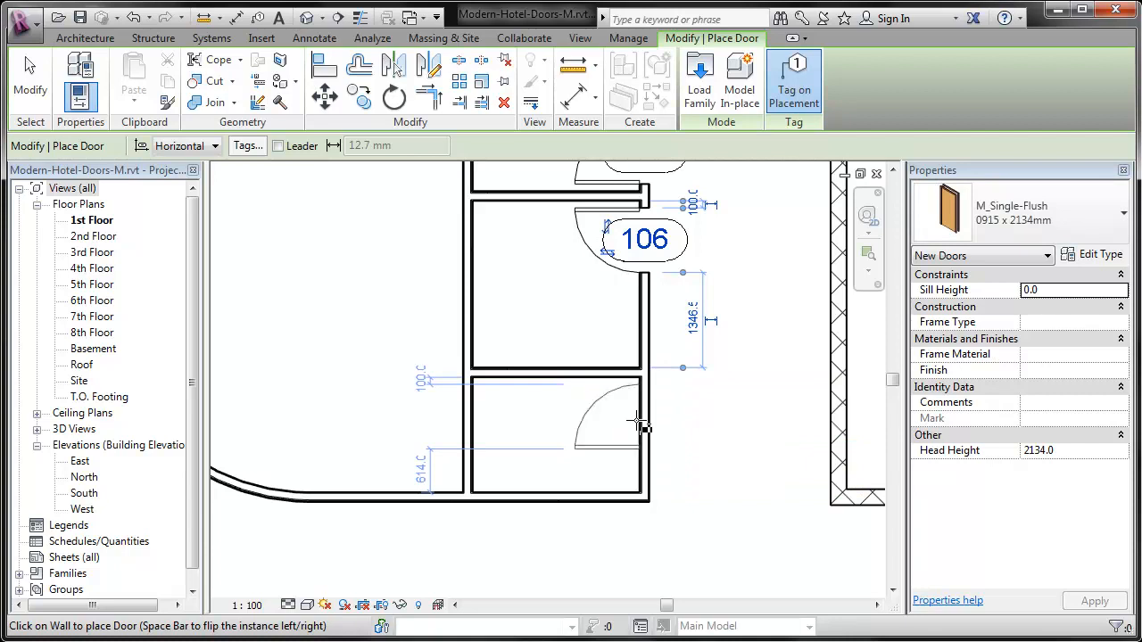
left_click(639, 426)
- Place two outward-swinging doors on the east side of the stairwell, one about 500 mm from its south wall and one in the exterior wall
middle_click_drag(683, 471, 415, 433)
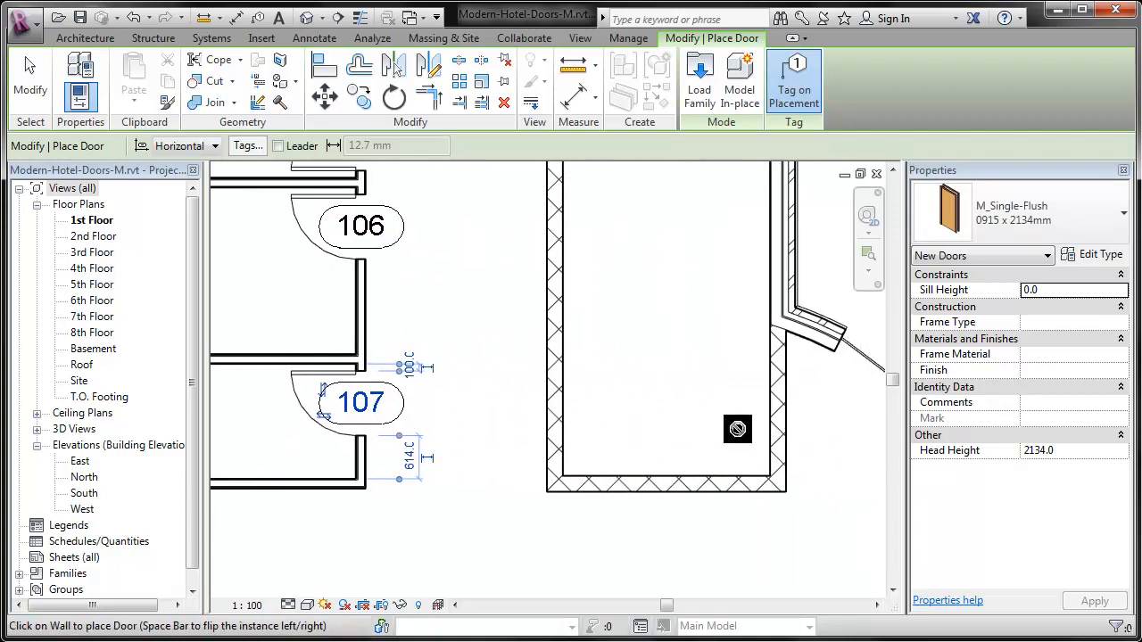
left_click(785, 424)
middle_click_drag(734, 390, 555, 458)
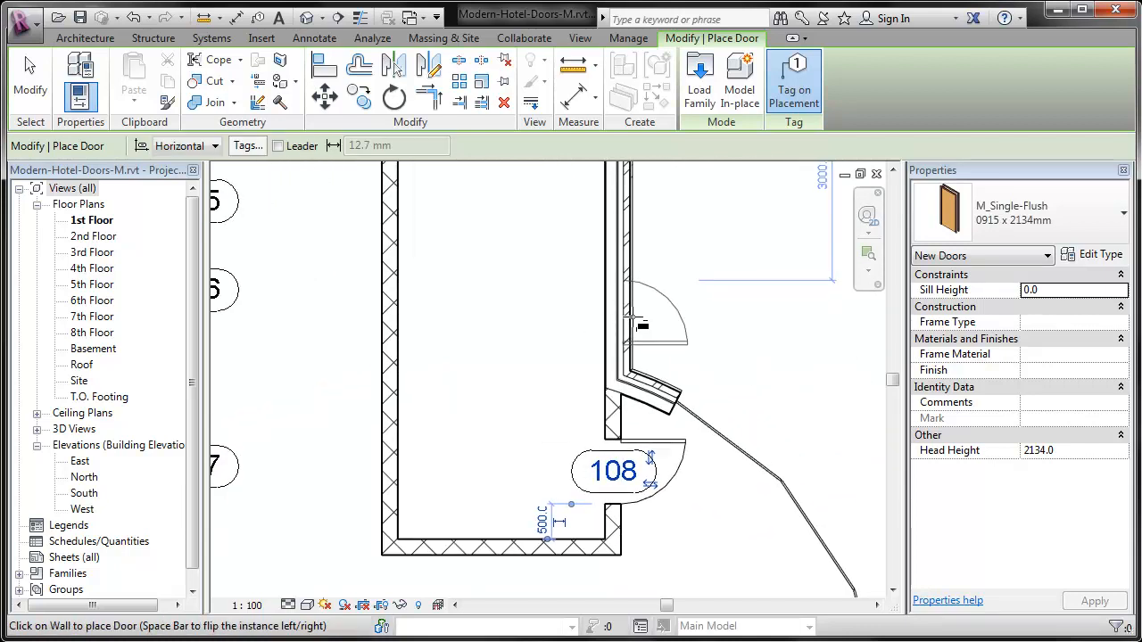
left_click(710, 319)
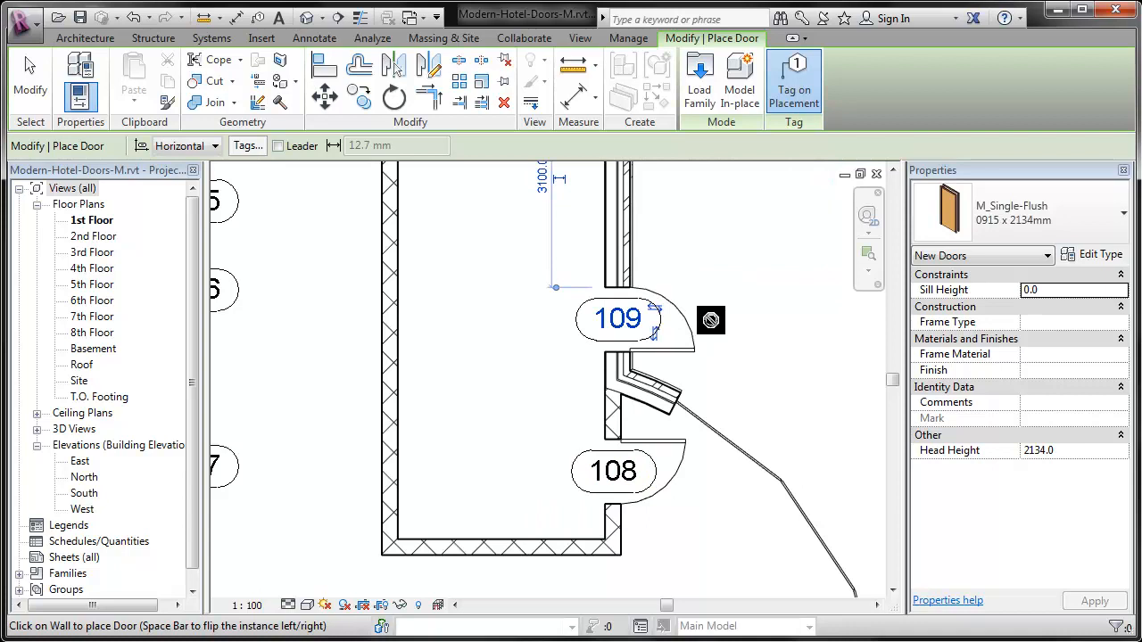
key("Escape")
- Select doors 103 to 107 individually and change them to the M_Single-Flush 0915 x 2032mm type
key("z")
key("f")
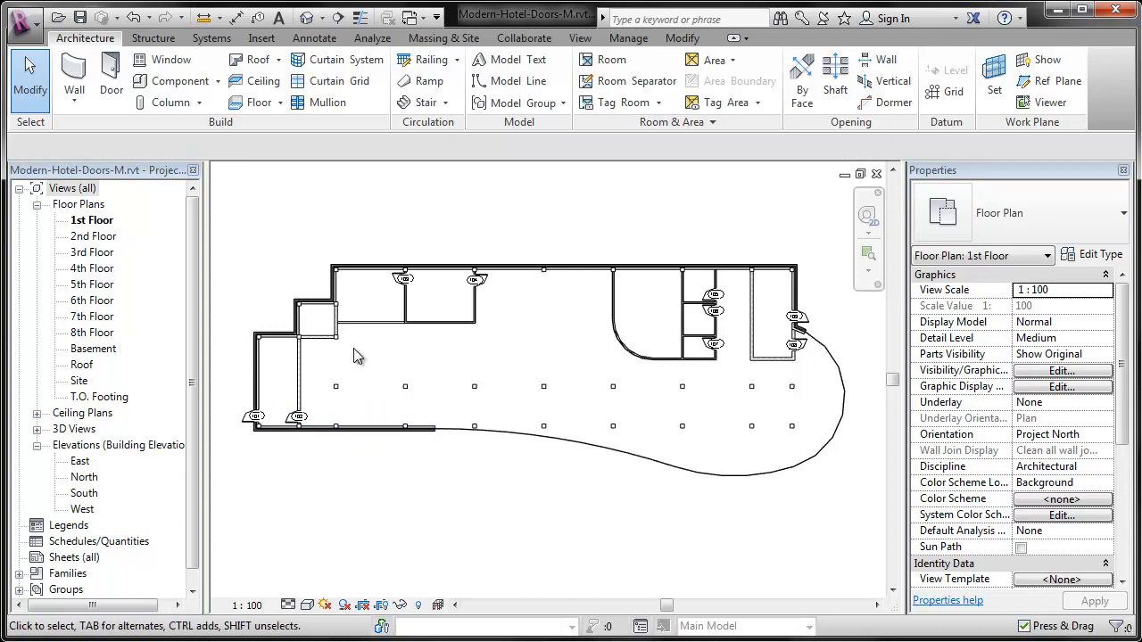
left_click(392, 282)
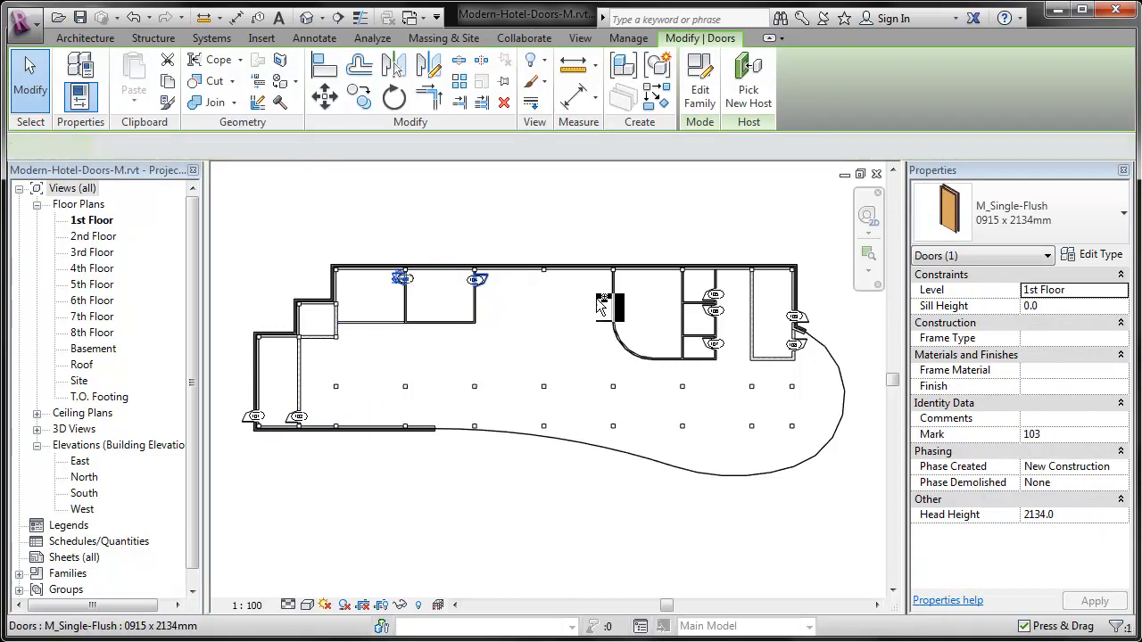
left_click(496, 280, "ctrl")
scroll(830, 322, "up", 3)
left_click(578, 271, "ctrl")
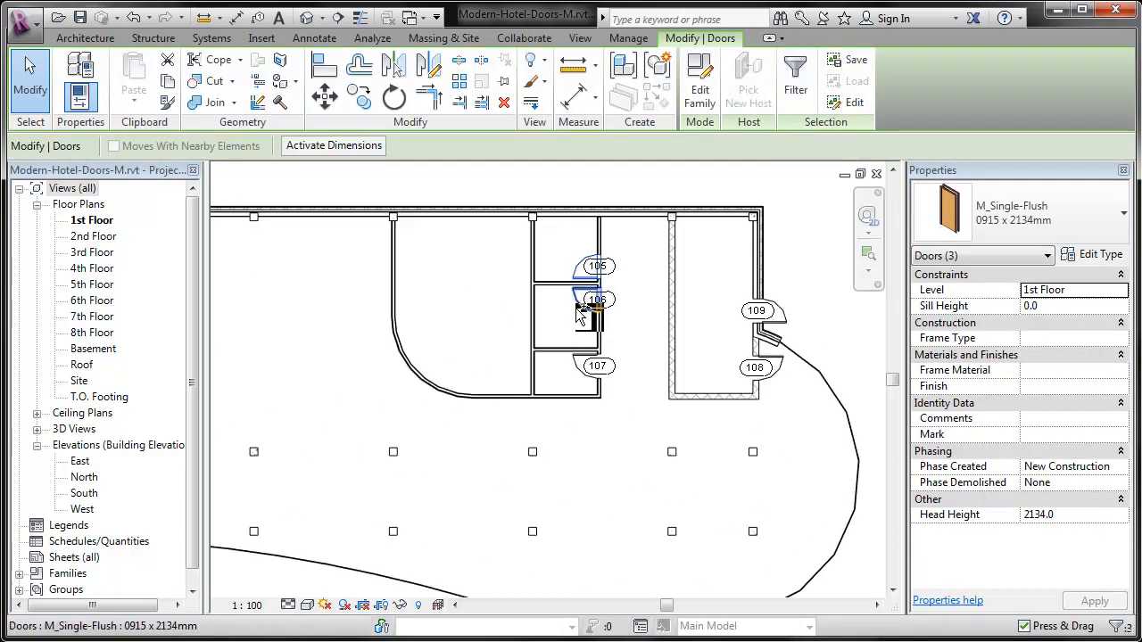
left_click(580, 308, "ctrl")
left_click(578, 379, "ctrl")
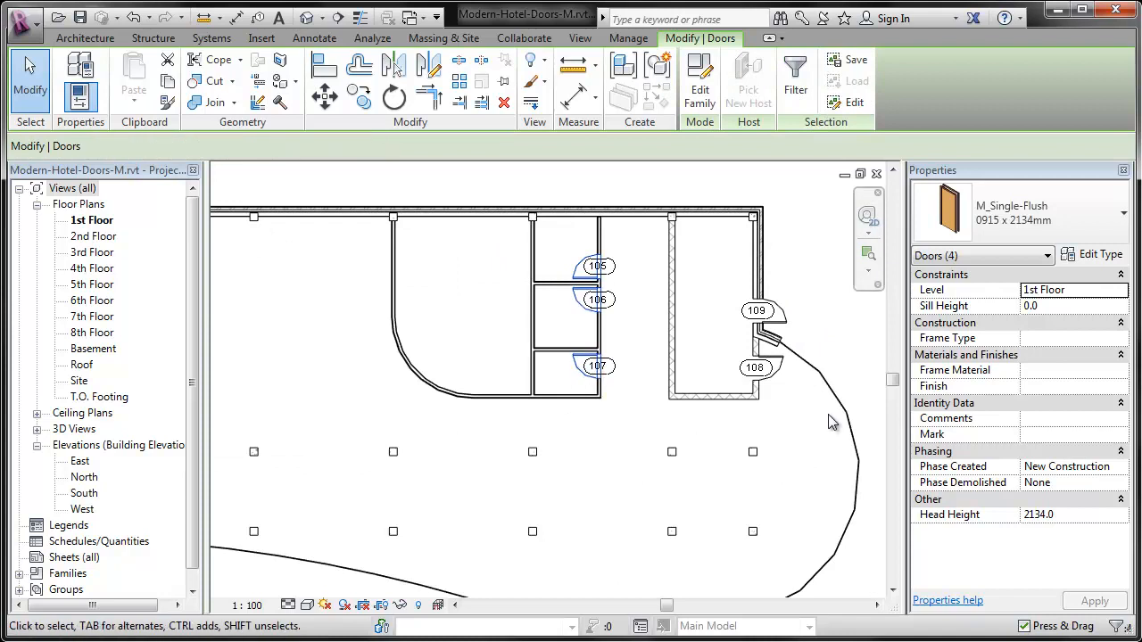
scroll(837, 412, "down", 2)
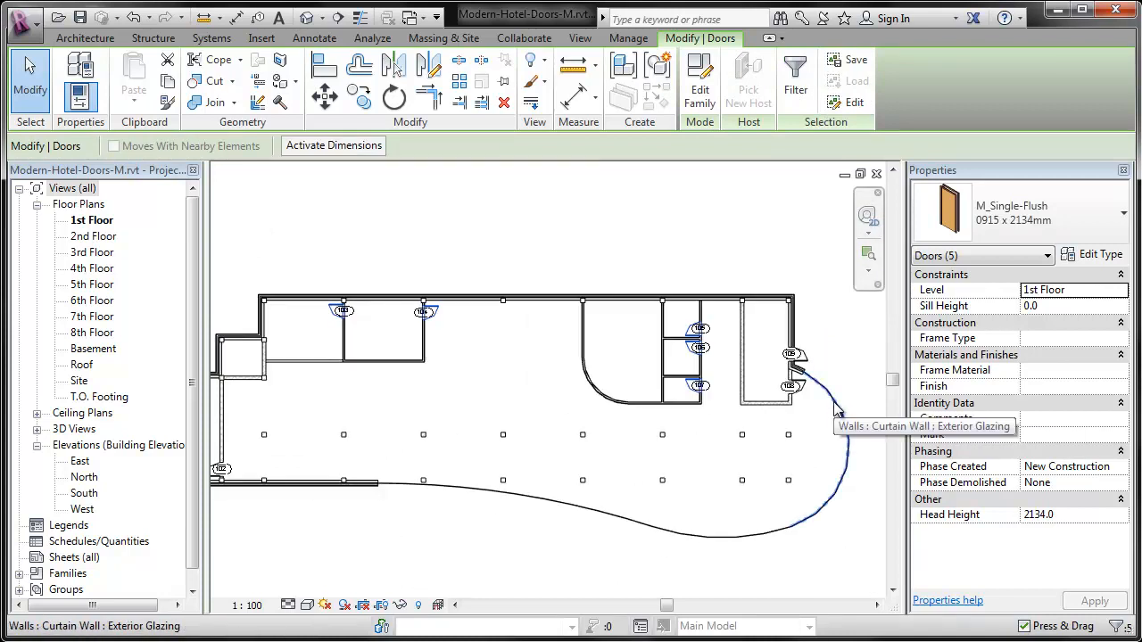
left_click(1050, 225)
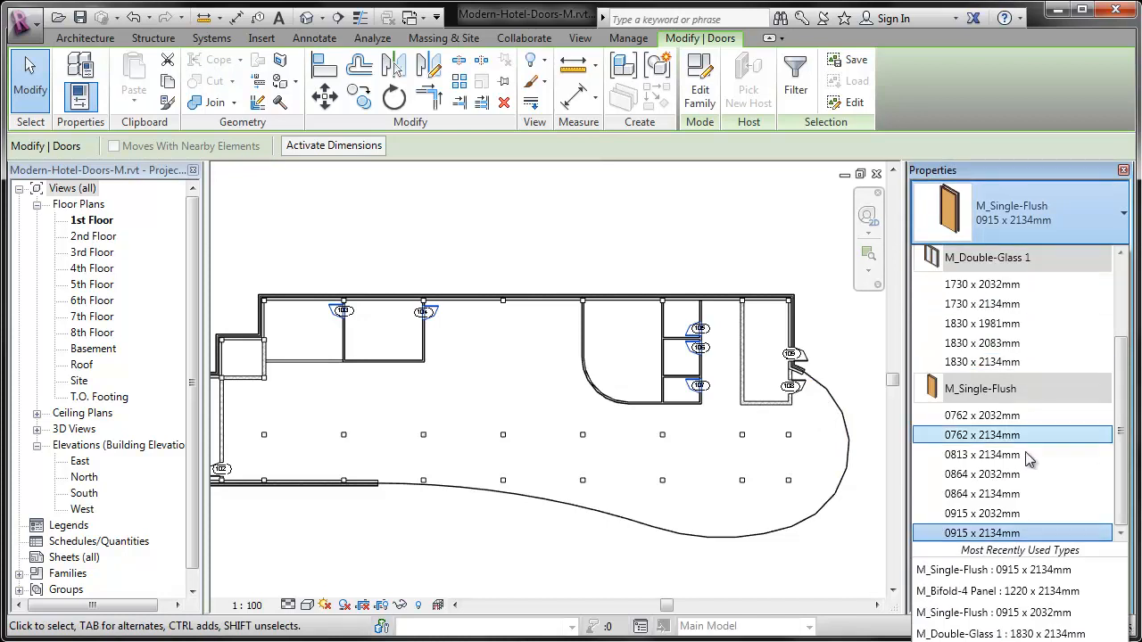
left_click(1015, 515)
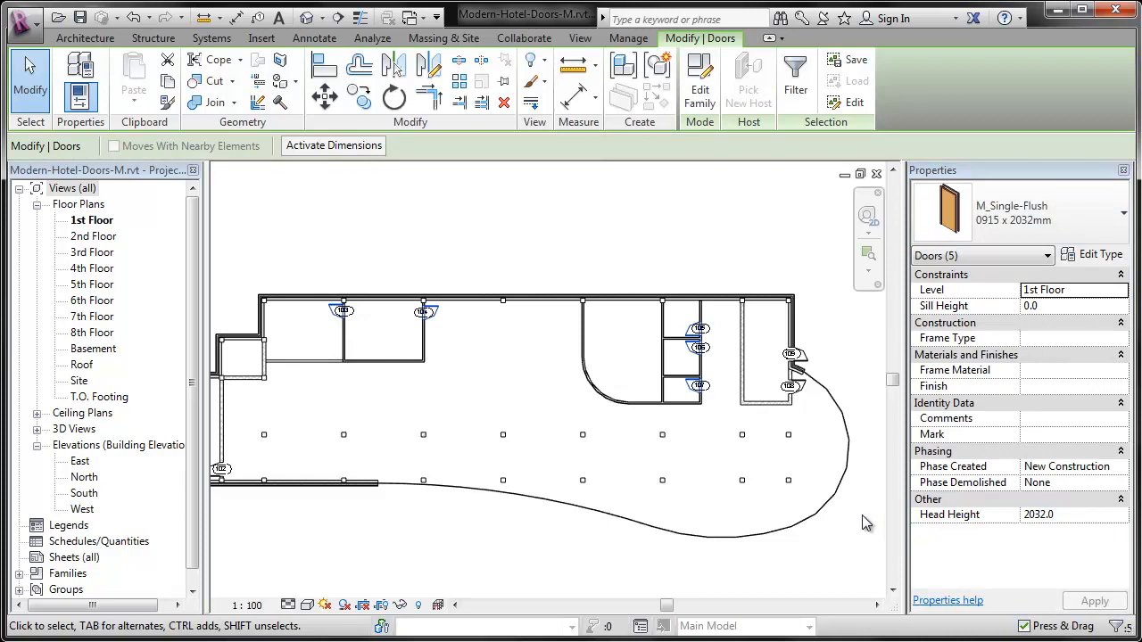
left_click(838, 545)
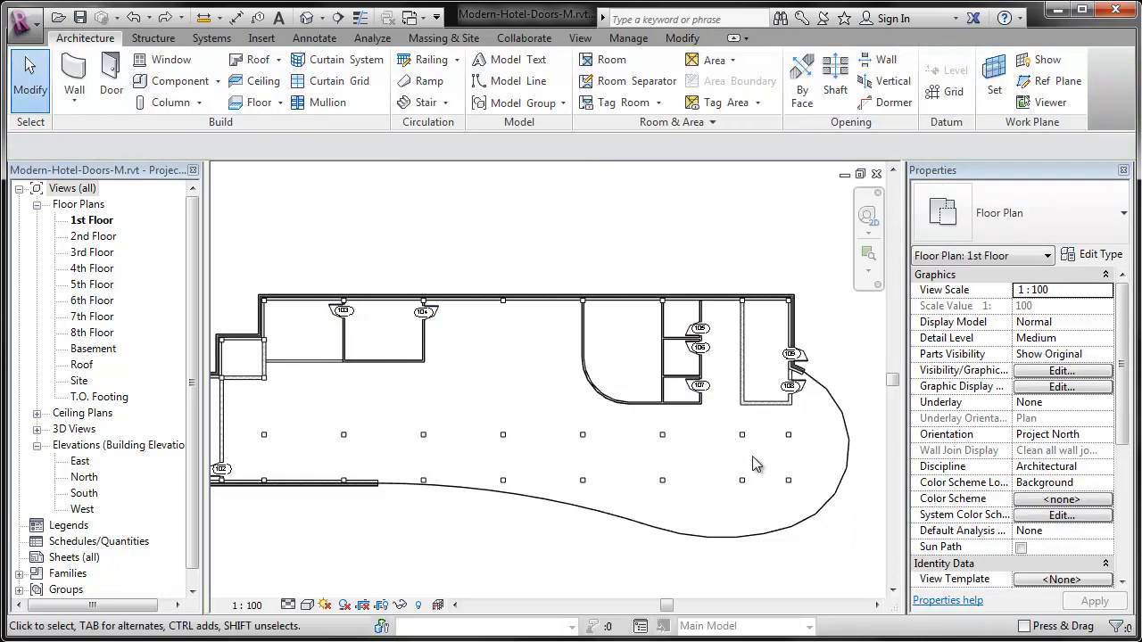
- Window-select the area containing doors 103 to 107, filter the selection to Doors only, and change them to M_Single-Flush 0915 x 2032mm
left_click_drag(714, 413, 328, 266)
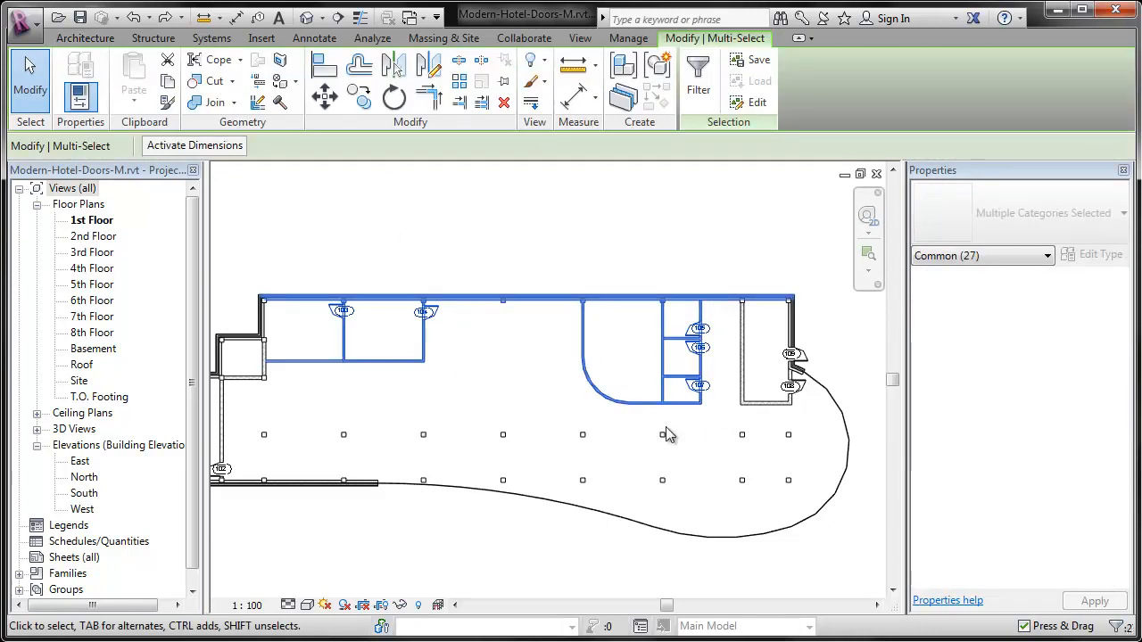
left_click(696, 85)
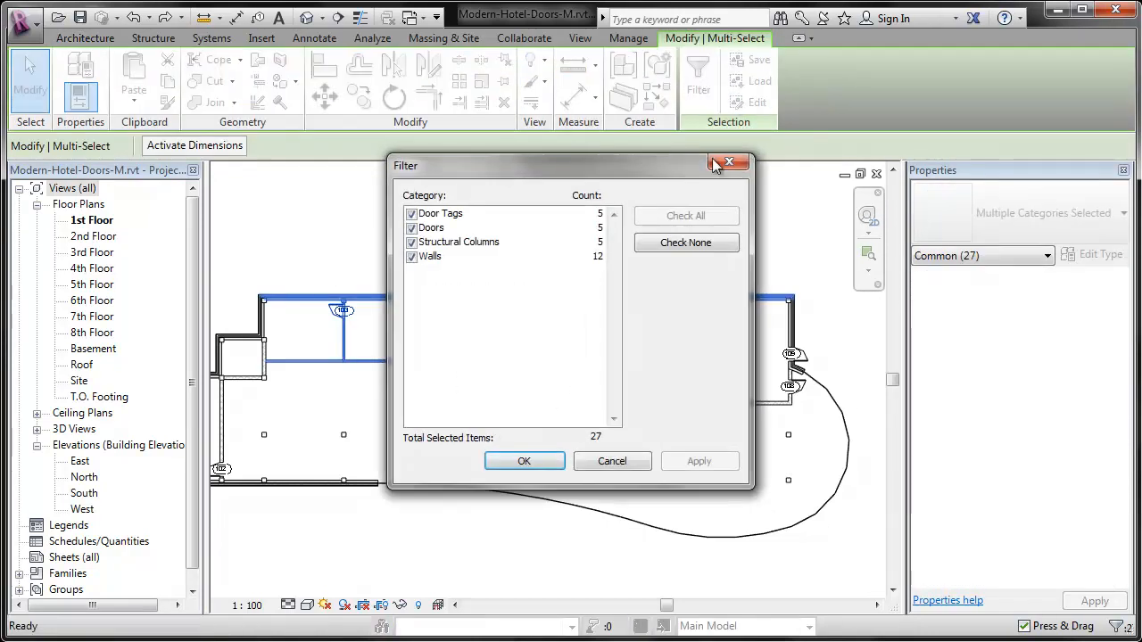
left_click(704, 244)
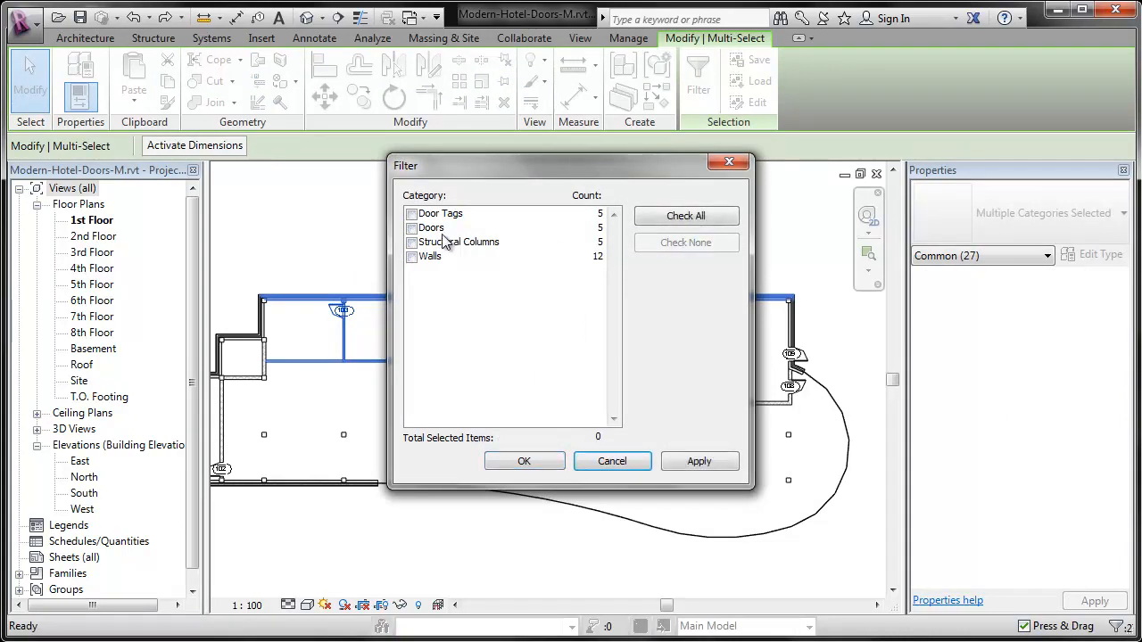
left_click(411, 227)
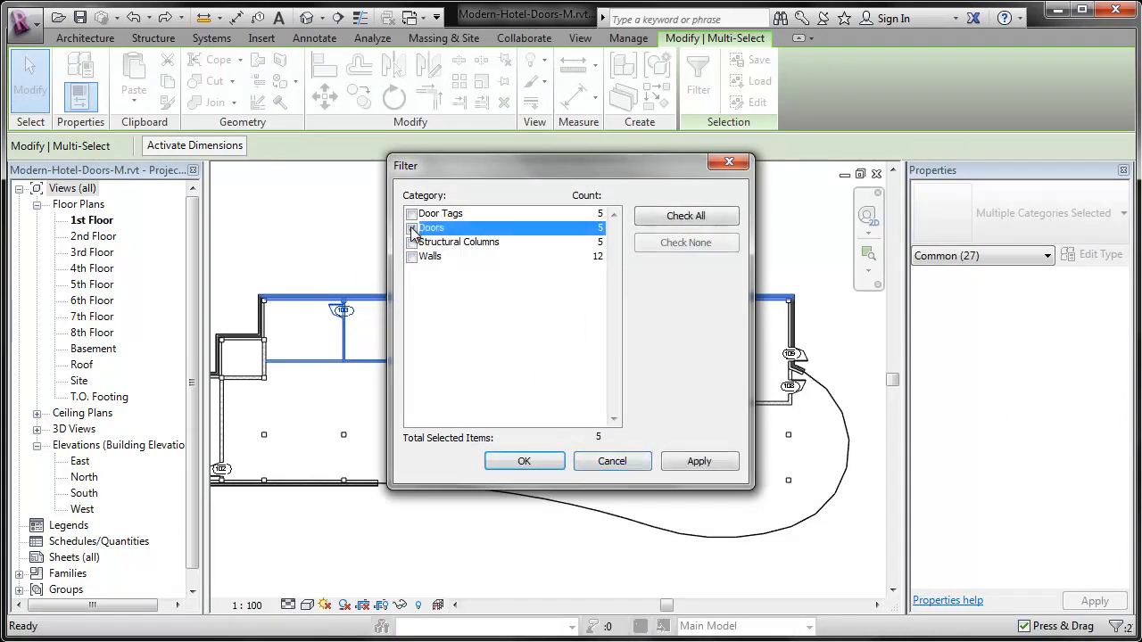
left_click(524, 462)
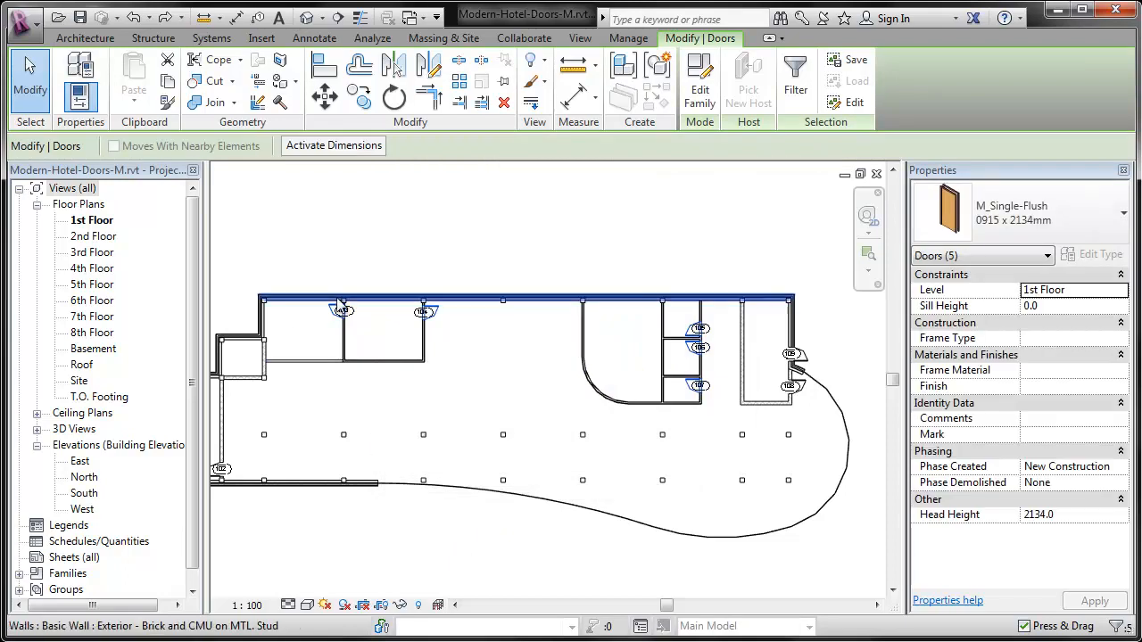
scroll(705, 344, "up", 5)
scroll(657, 321, "up", 2)
scroll(657, 322, "down", 4)
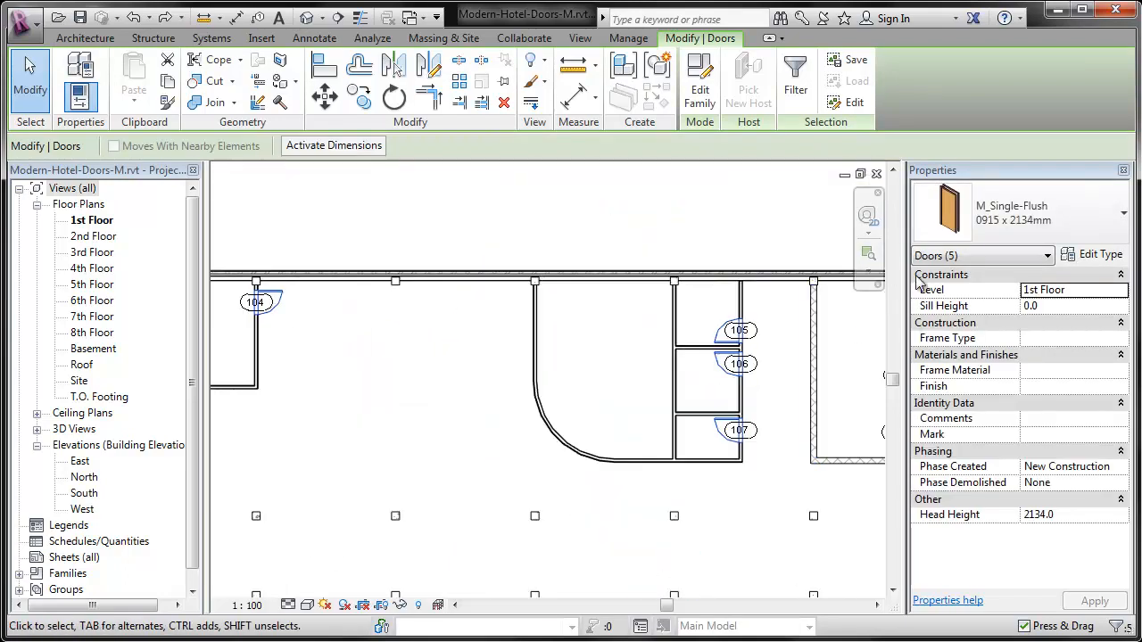
left_click(1016, 214)
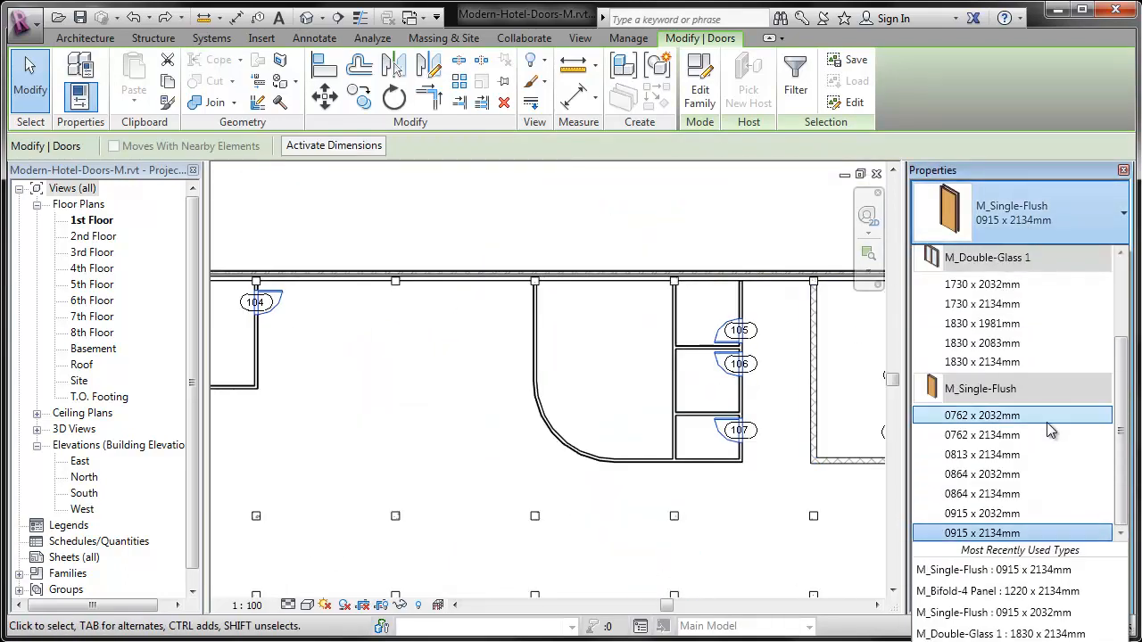
left_click(1024, 514)
left_click(749, 518)
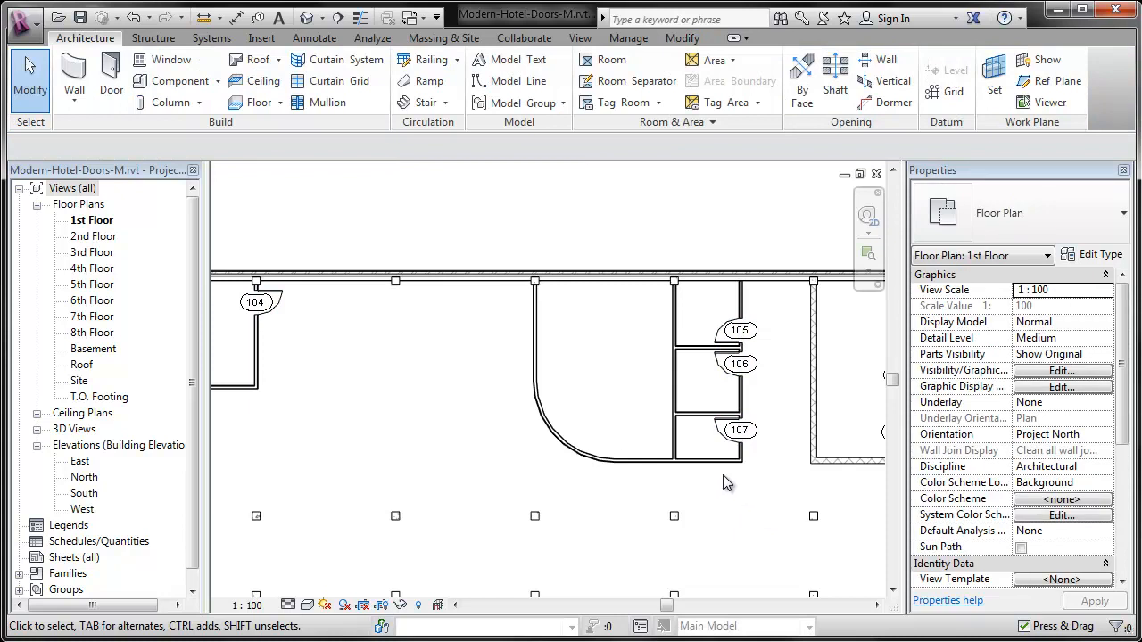
- Place an outward-swinging M_Double-Glass 1 door, 1830 x 2134mm, in the north exterior wall between door 105's partition and the masonry stairwell wall
scroll(531, 399, "down", 3)
scroll(841, 411, "up", 7)
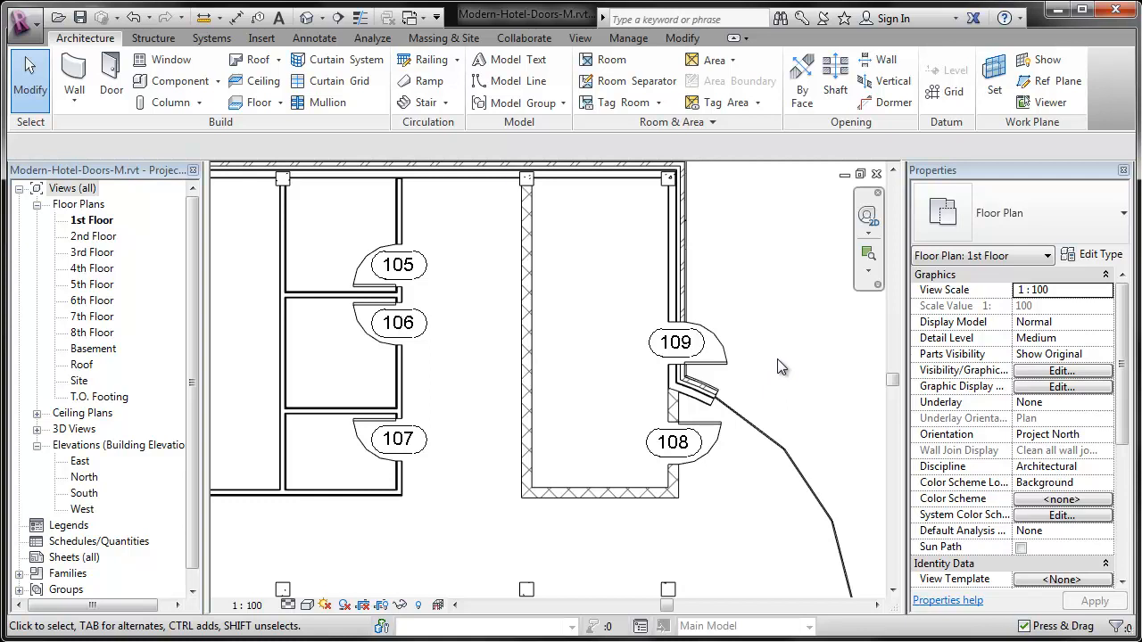
scroll(751, 362, "down", 3)
scroll(672, 309, "up", 6)
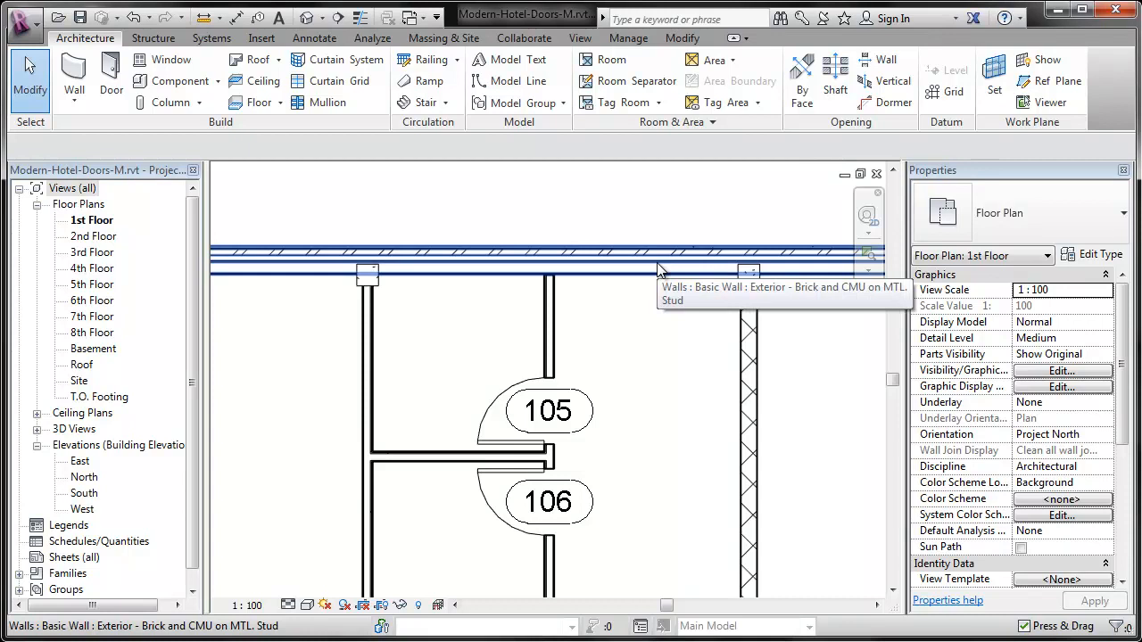
left_click(111, 79)
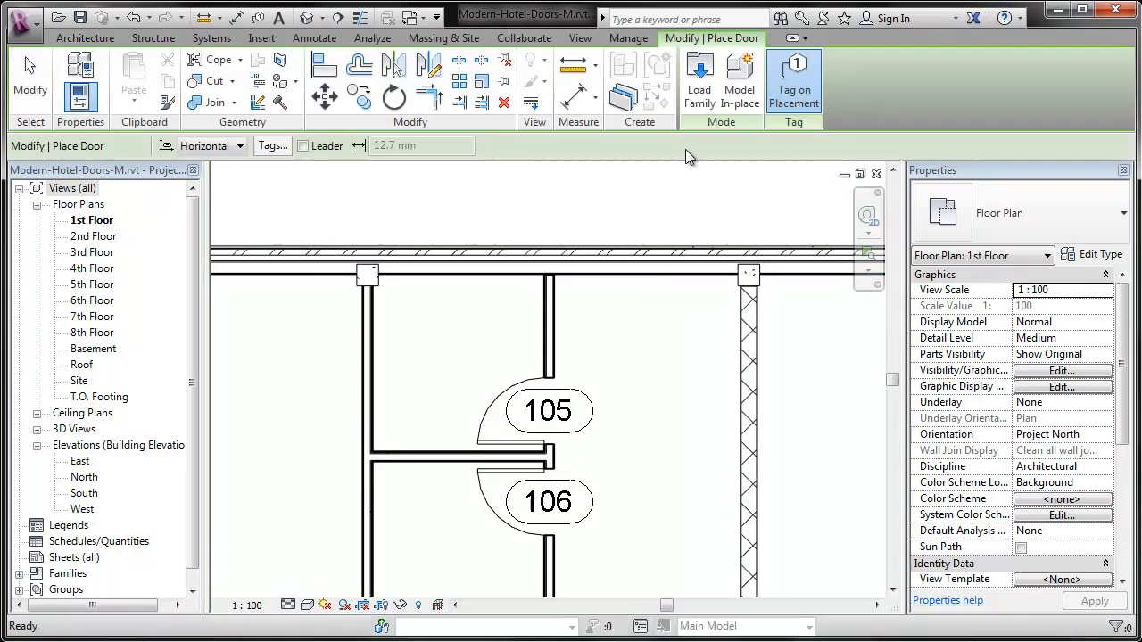
left_click(1061, 229)
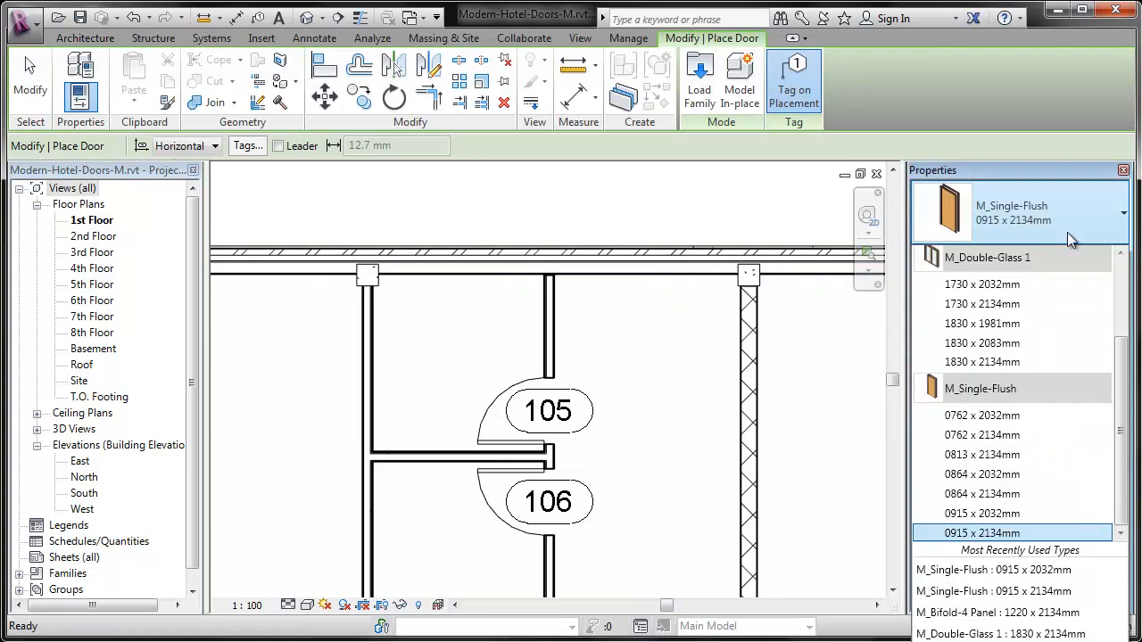
scroll(1065, 318, "up", 2)
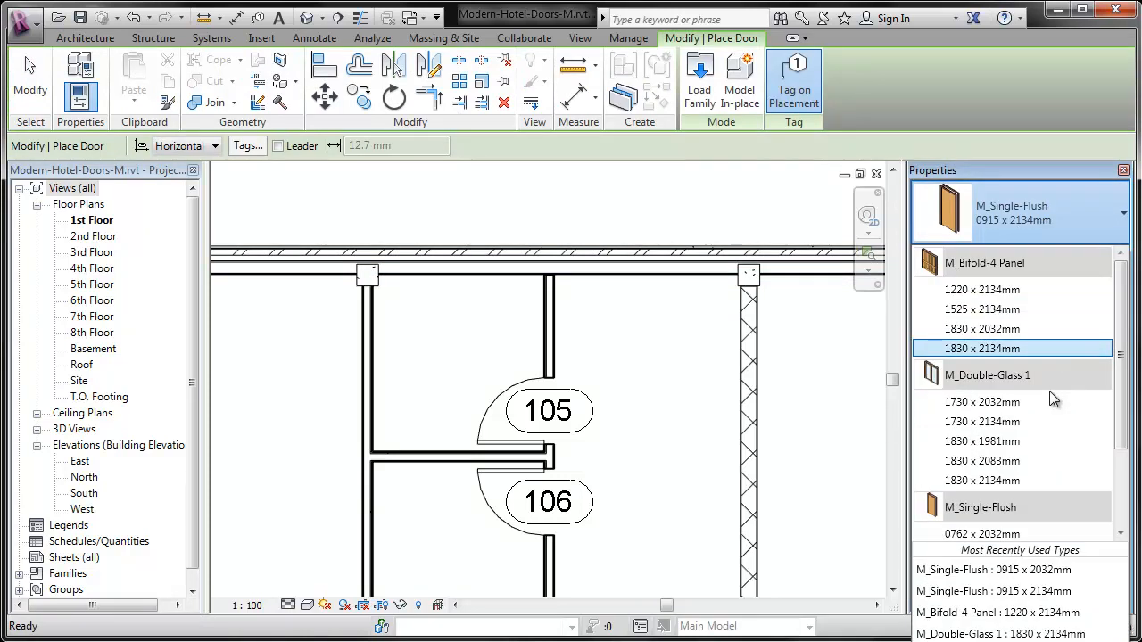
left_click(1026, 480)
middle_click_drag(652, 351, 629, 408)
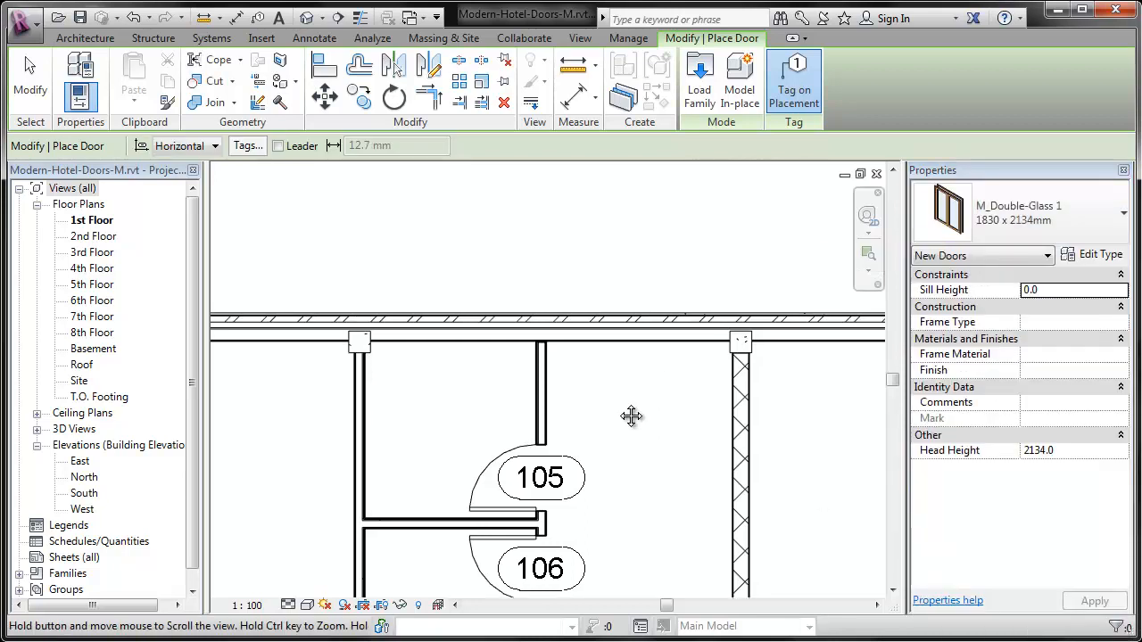
left_click(641, 327)
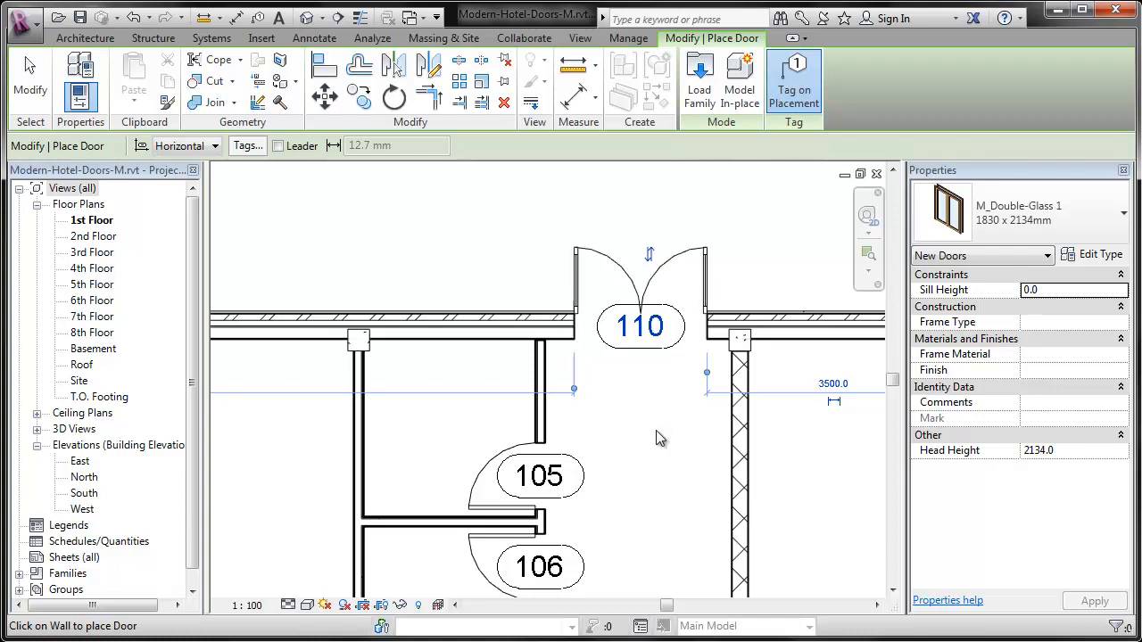
key("Escape")
key("Escape")
- Place an aligned dimension string from the partition face through door 110's centre to the masonry wall face, south of the door
scroll(767, 301, "up", 2)
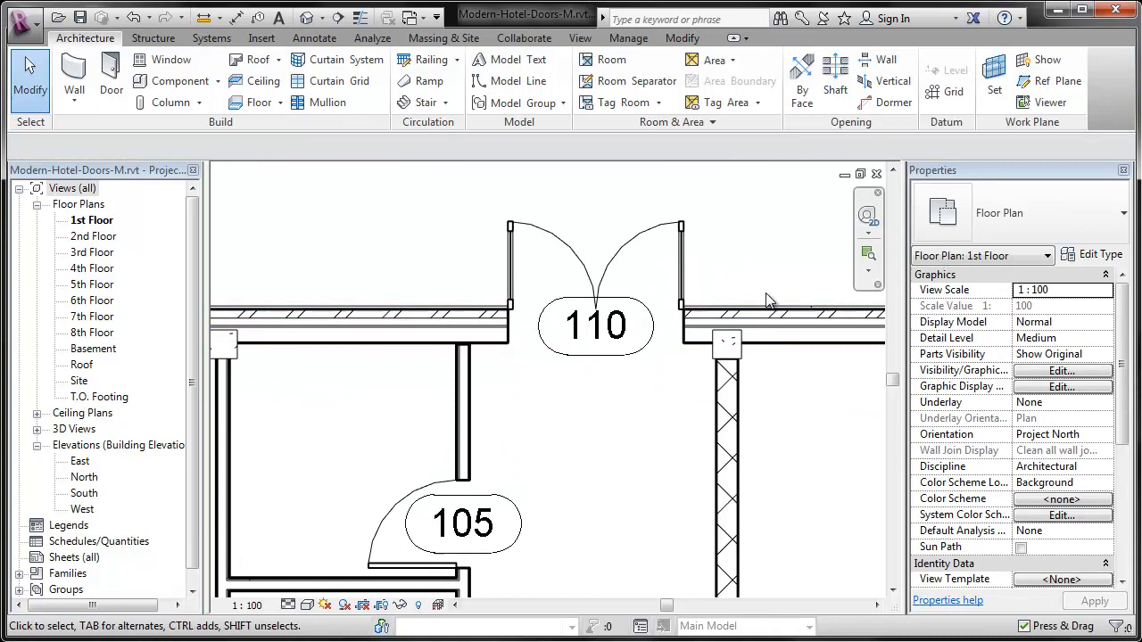
left_click(677, 259)
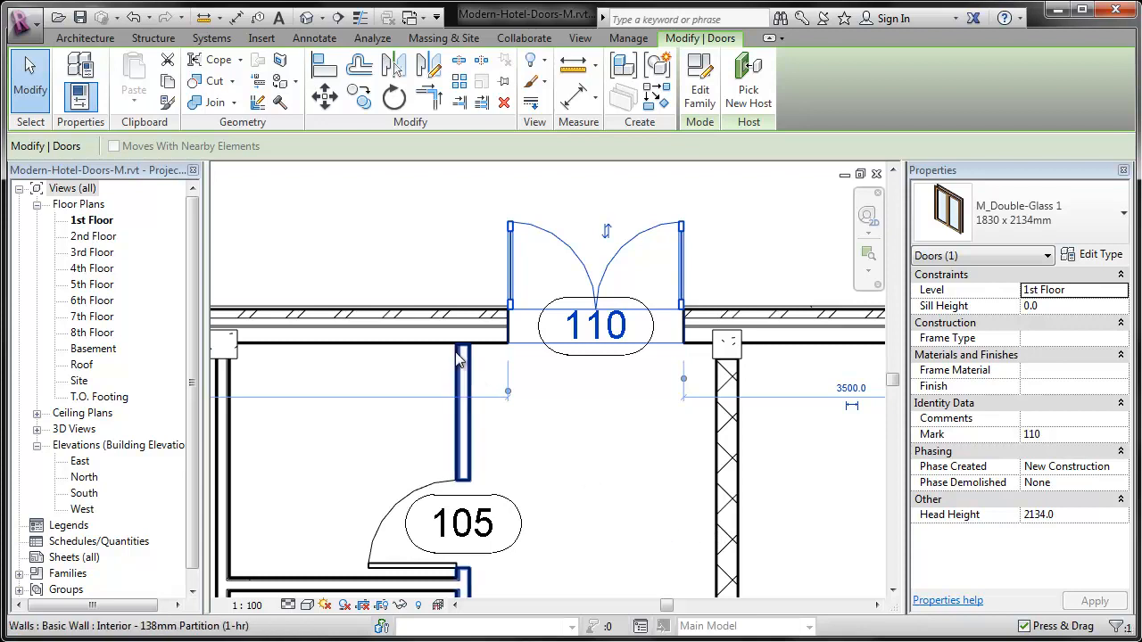
left_click(237, 18)
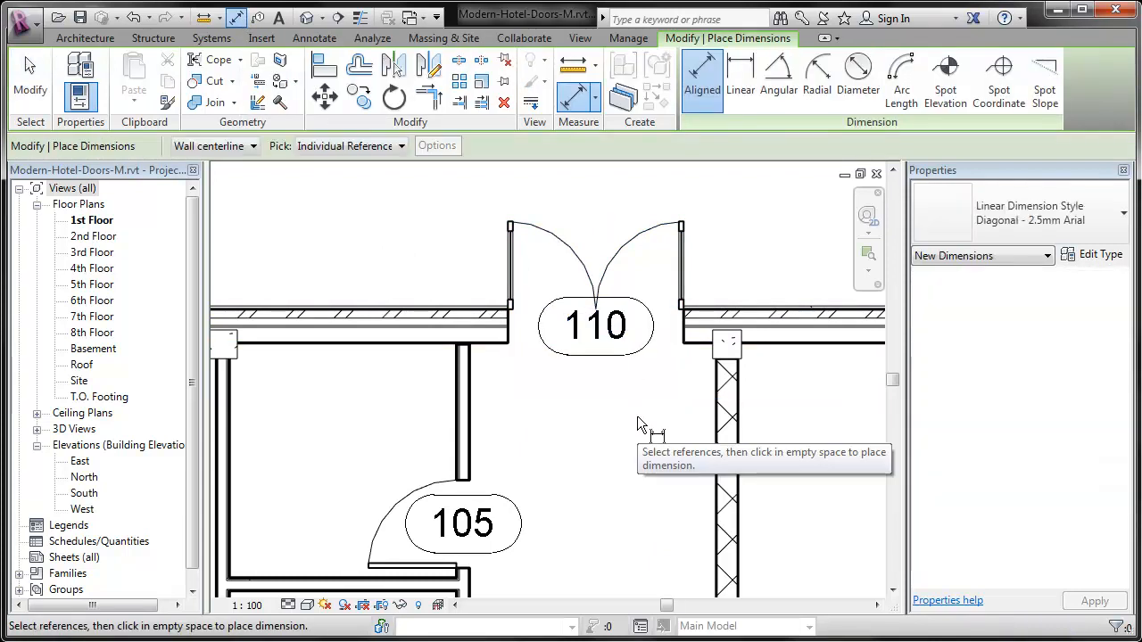
left_click(472, 447)
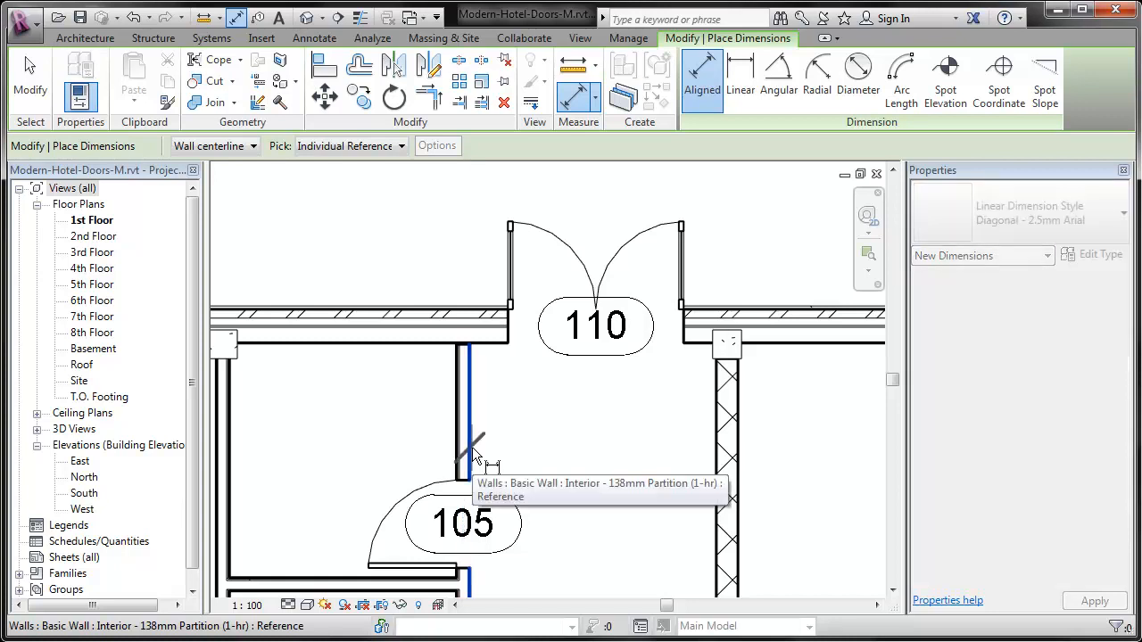
left_click(716, 449)
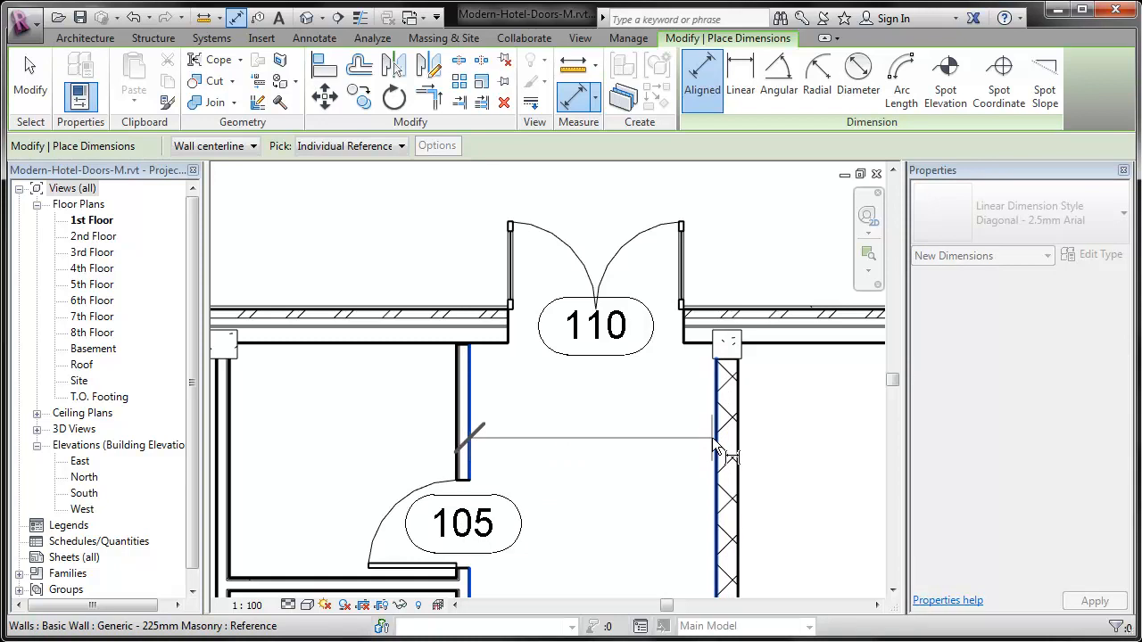
left_click(596, 266)
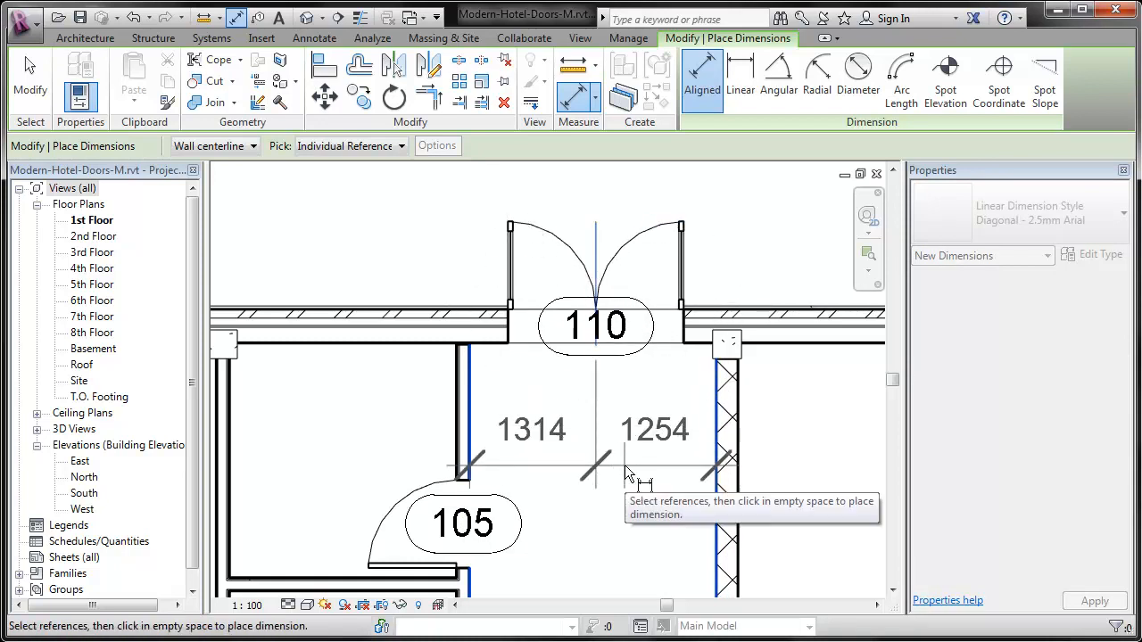
left_click(629, 457)
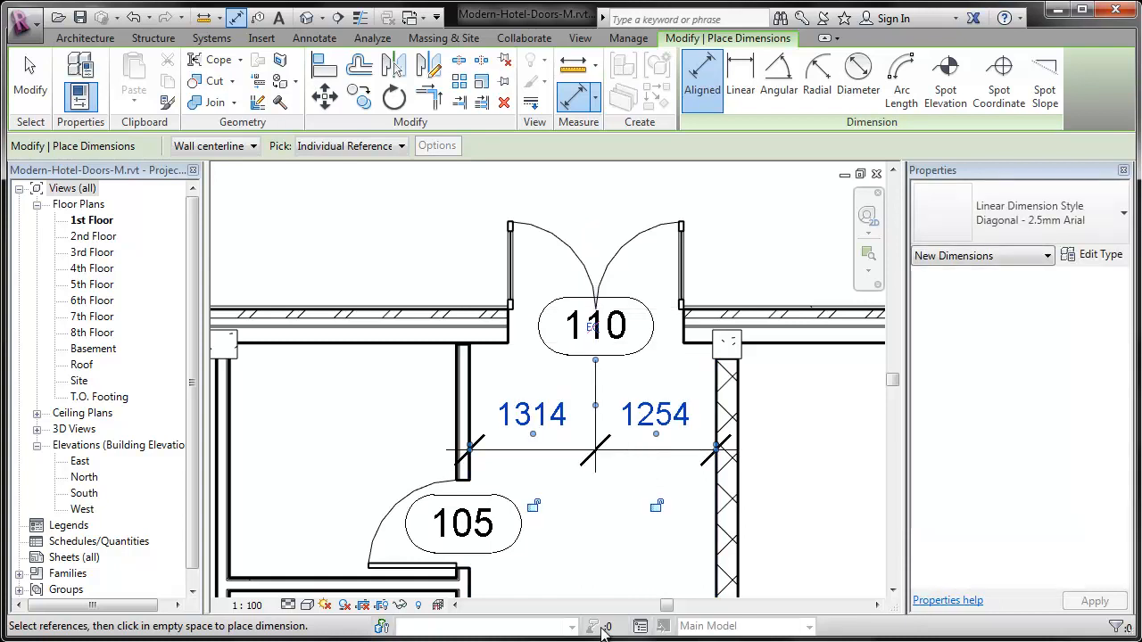
- Apply the equality constraint to the dimension string to centre door 110 between the two walls
scroll(597, 494, "up", 1)
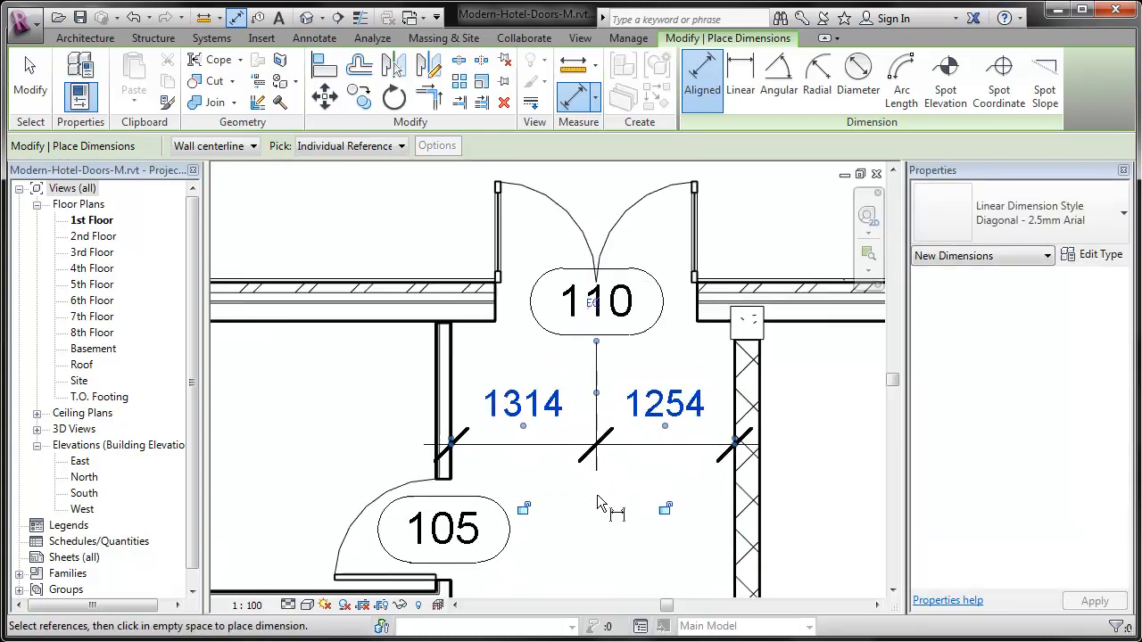
left_click(595, 306)
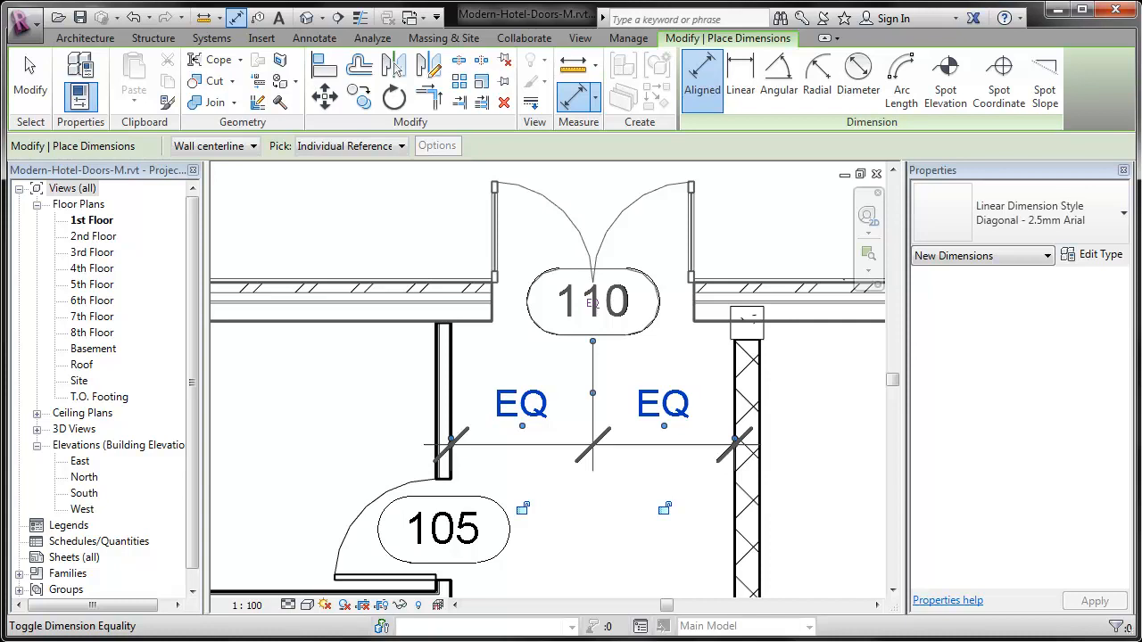
key("Escape")
key("Escape")
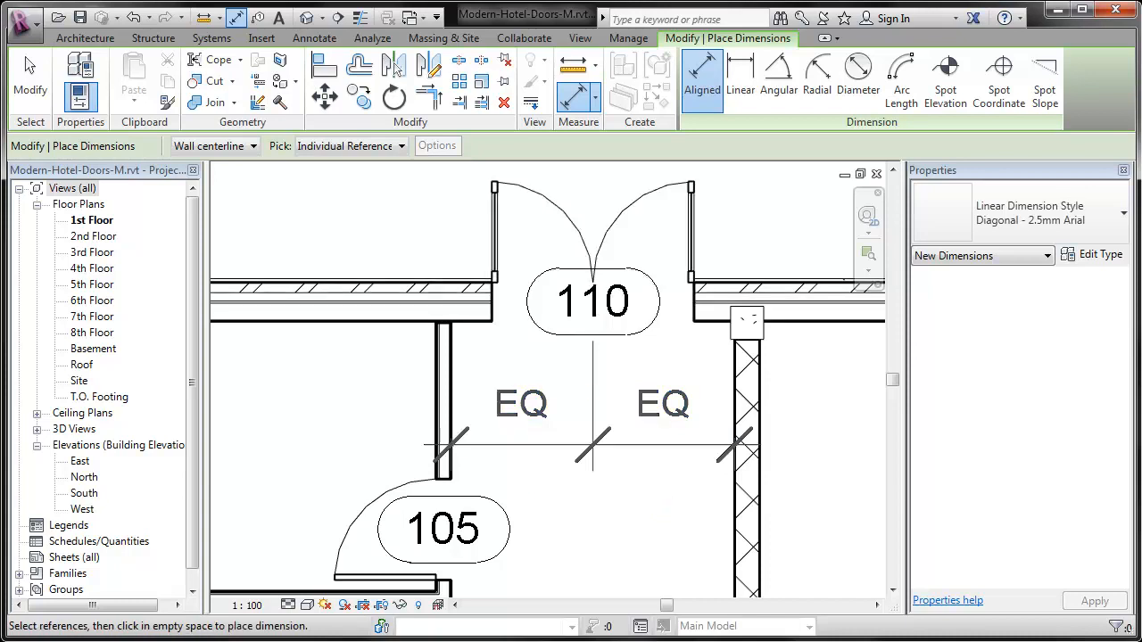
- Delete the EQ dimension string south of door 110 while leaving the elements constrained
left_click(685, 450)
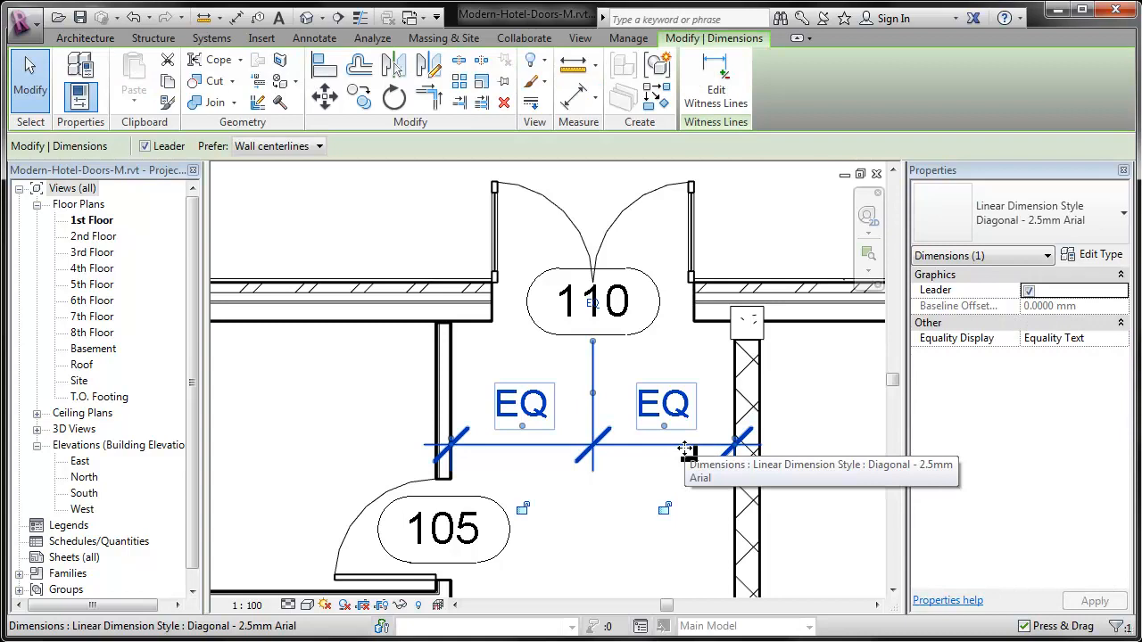
key("Delete")
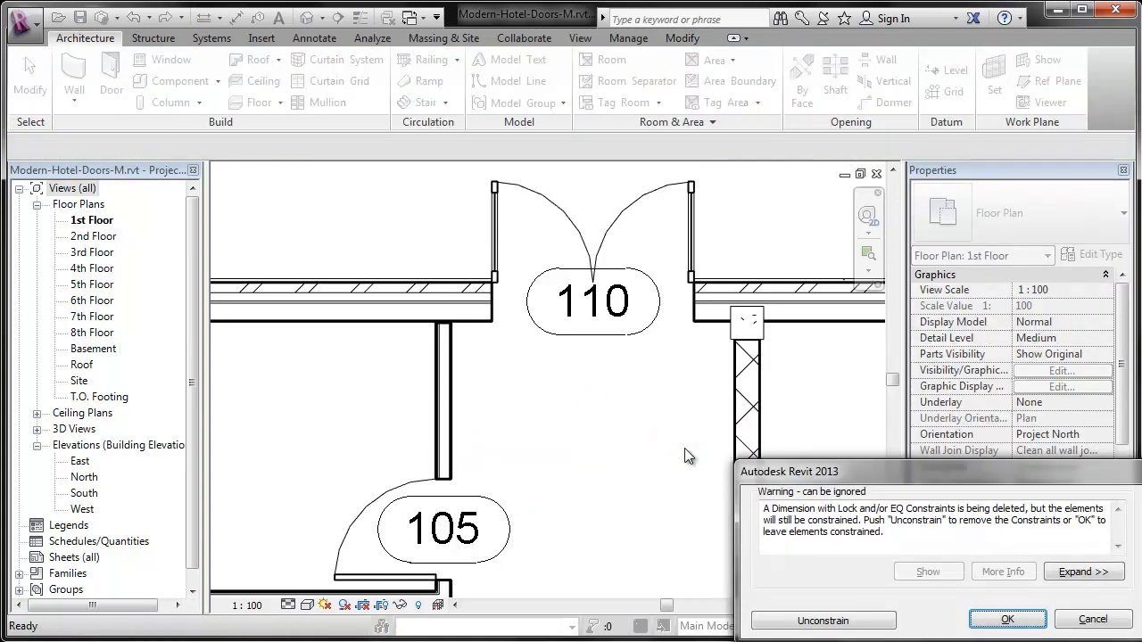
left_click_drag(821, 474, 747, 412)
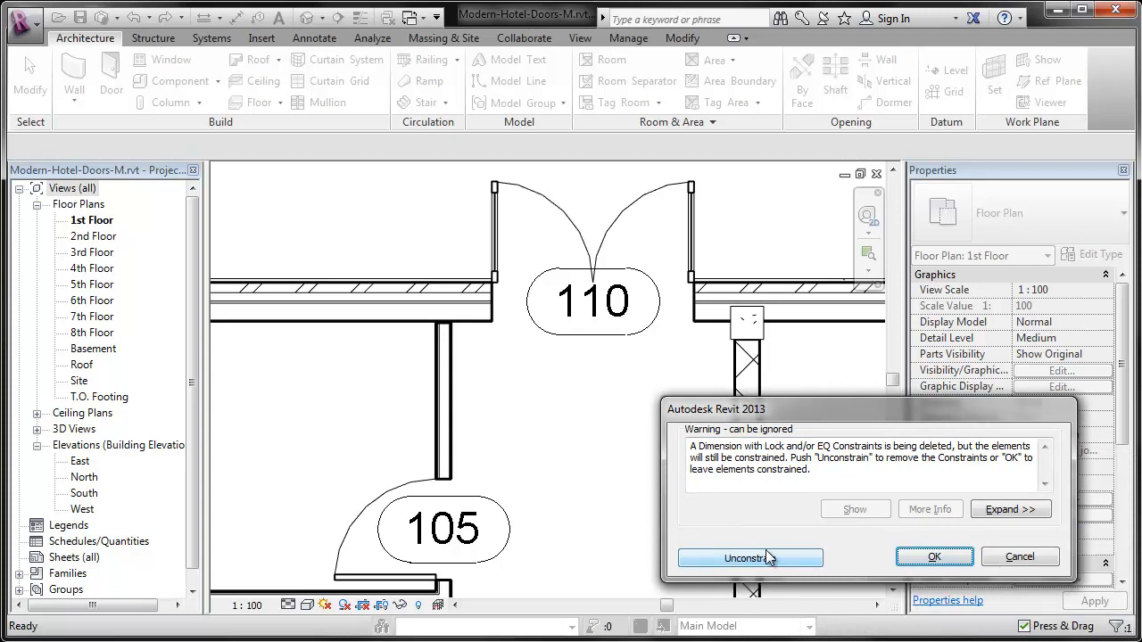
left_click(909, 558)
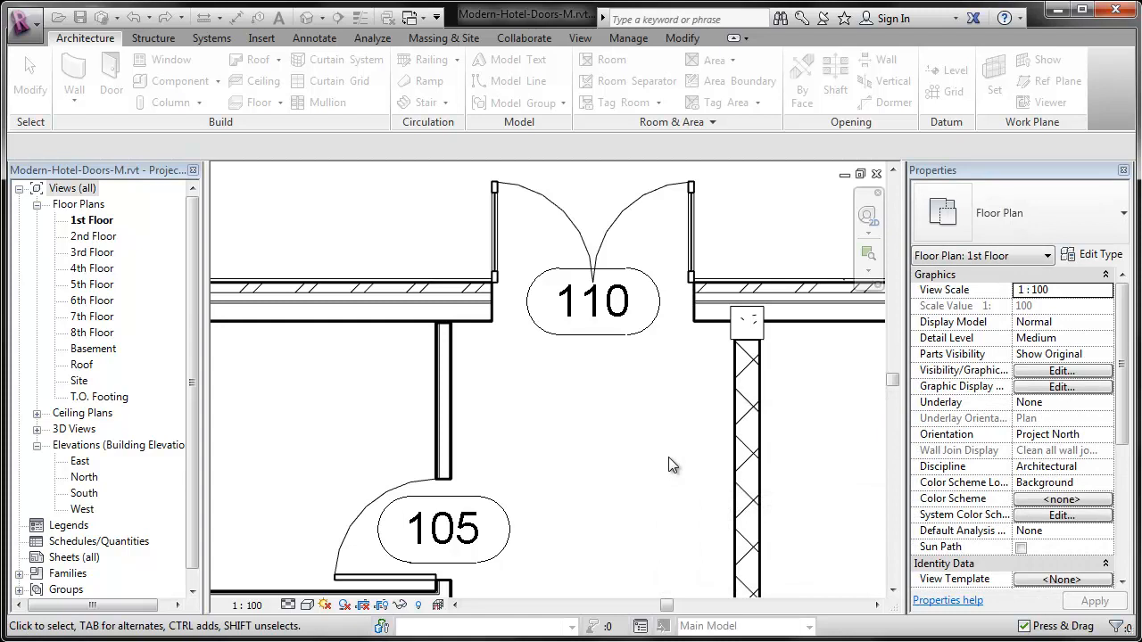
- Start door placement and browse the Revit Fundamentals Class Library folder for a door family to load
scroll(667, 453, "down", 4)
middle_click_drag(580, 517, 598, 406)
scroll(597, 432, "up", 1)
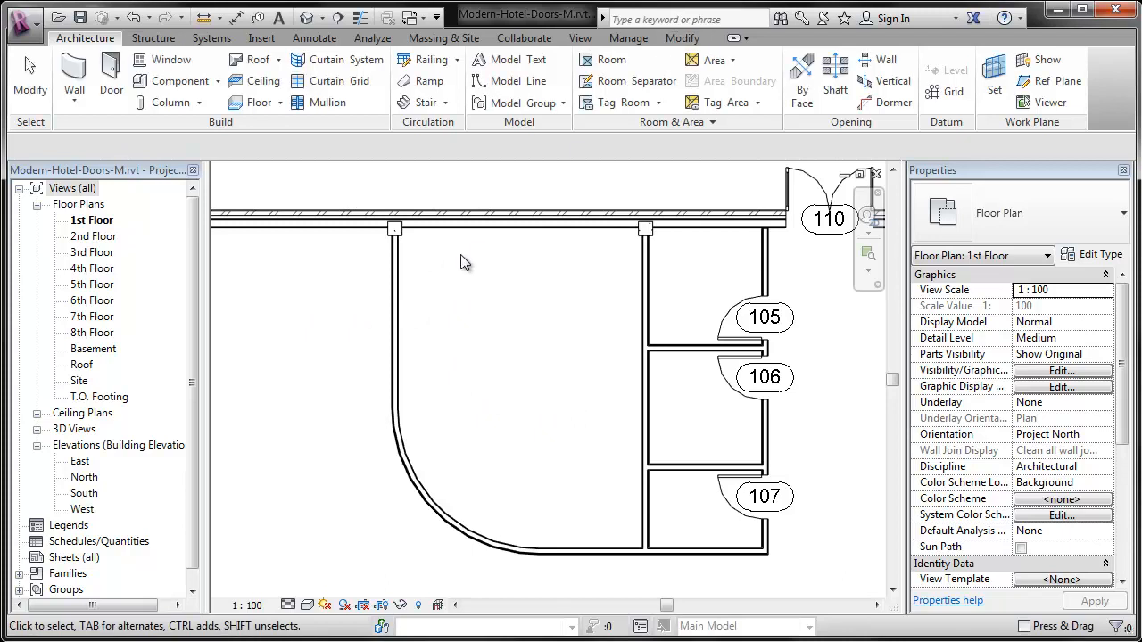
left_click(111, 76)
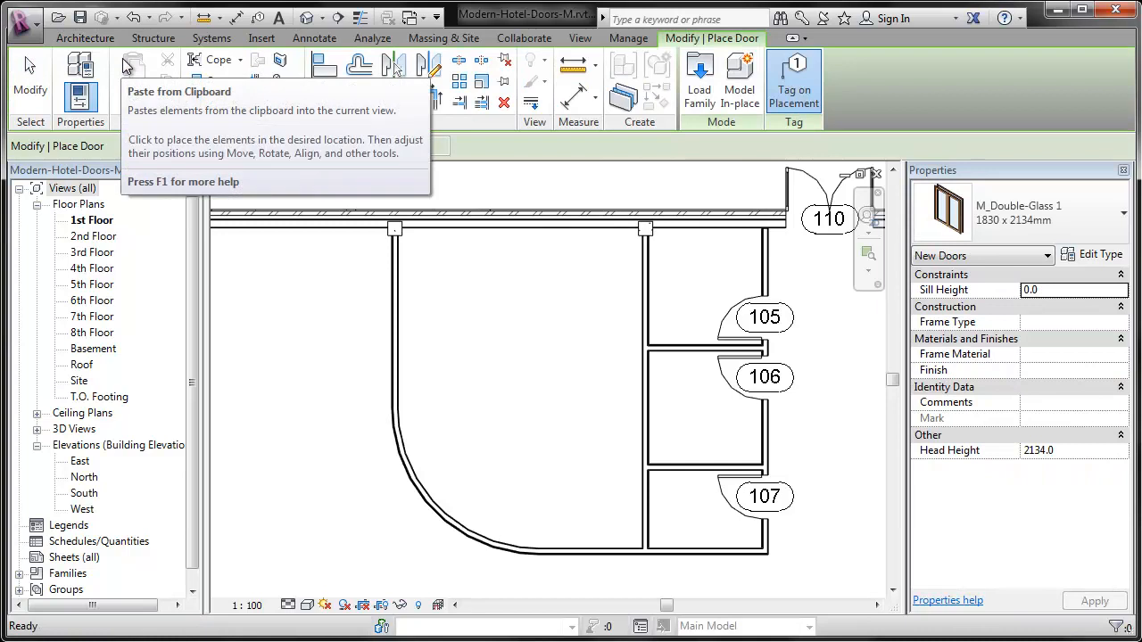
left_click(706, 98)
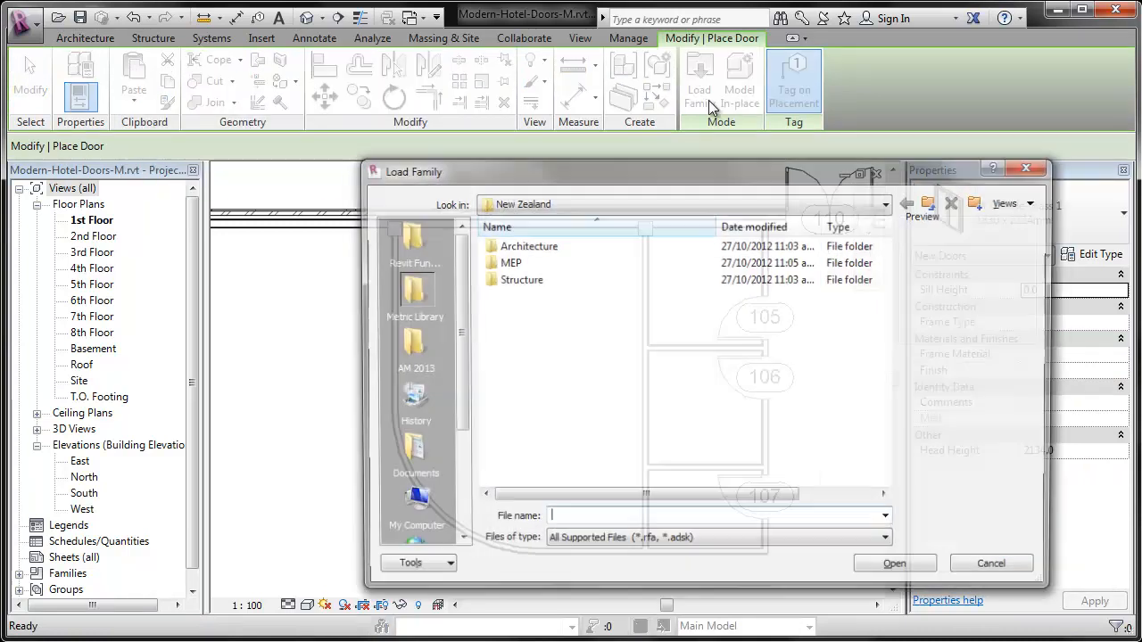
left_click(408, 239)
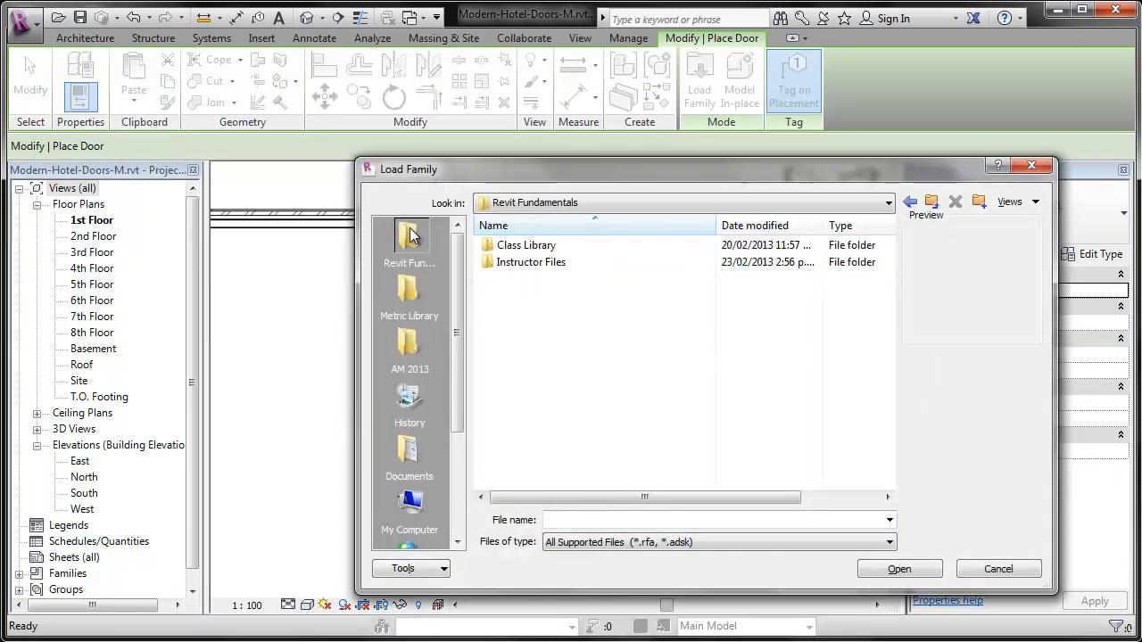
double_click(550, 249)
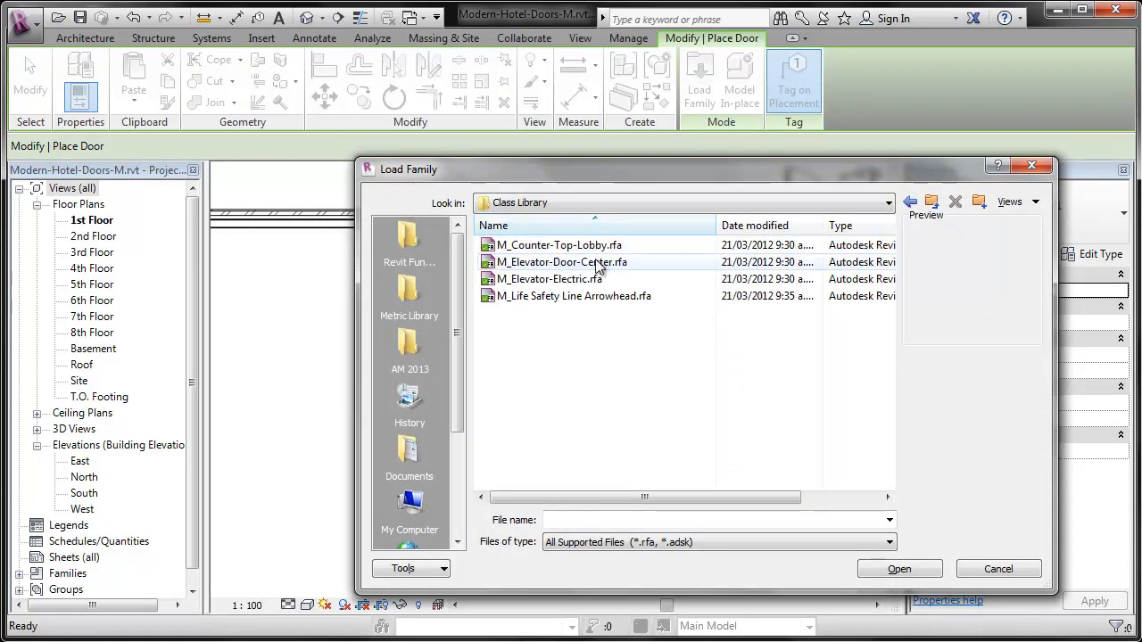
- Load the Int Double-Flush-MDF (NZ) door family from the Metric Library's 45-01 Doors folder under Architecture, 45 Doors and Windows
left_click(427, 297)
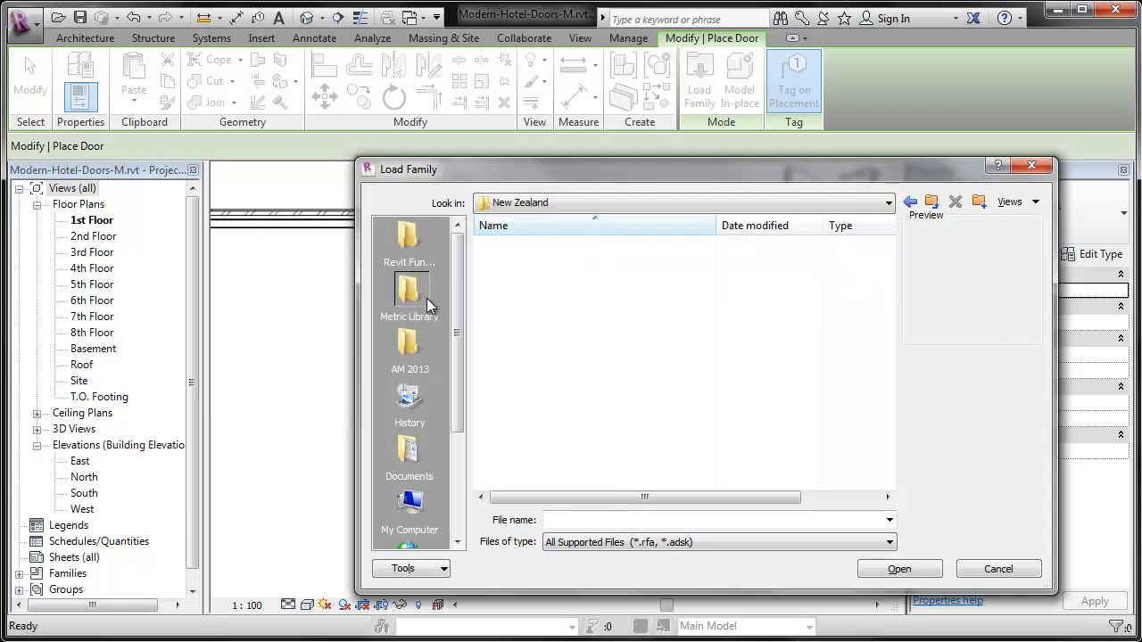
double_click(545, 248)
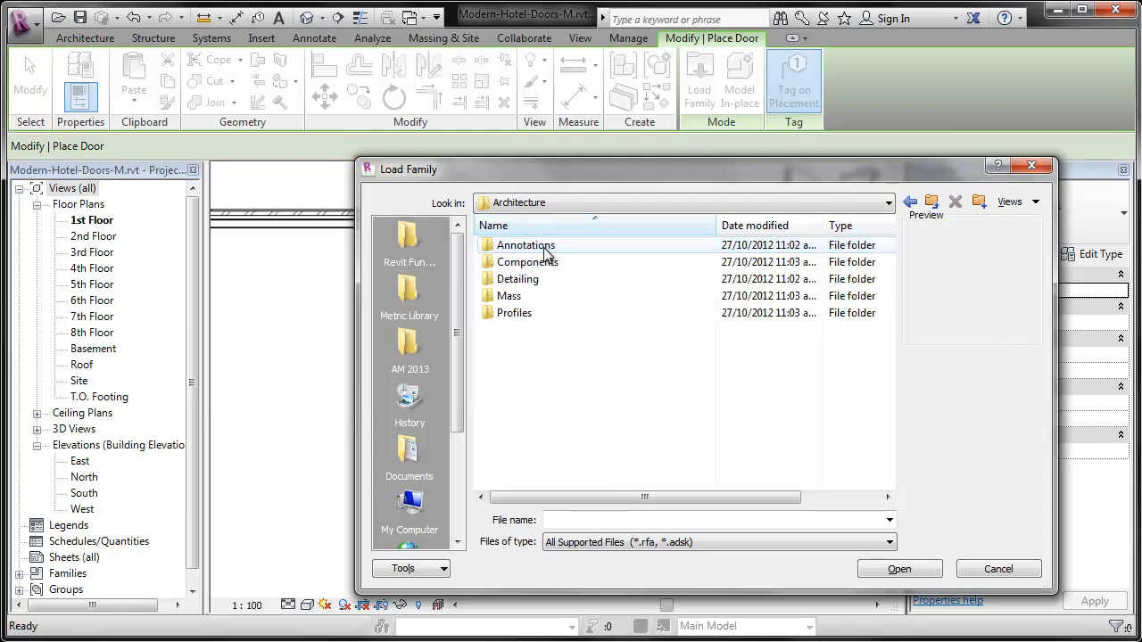
double_click(529, 264)
double_click(537, 349)
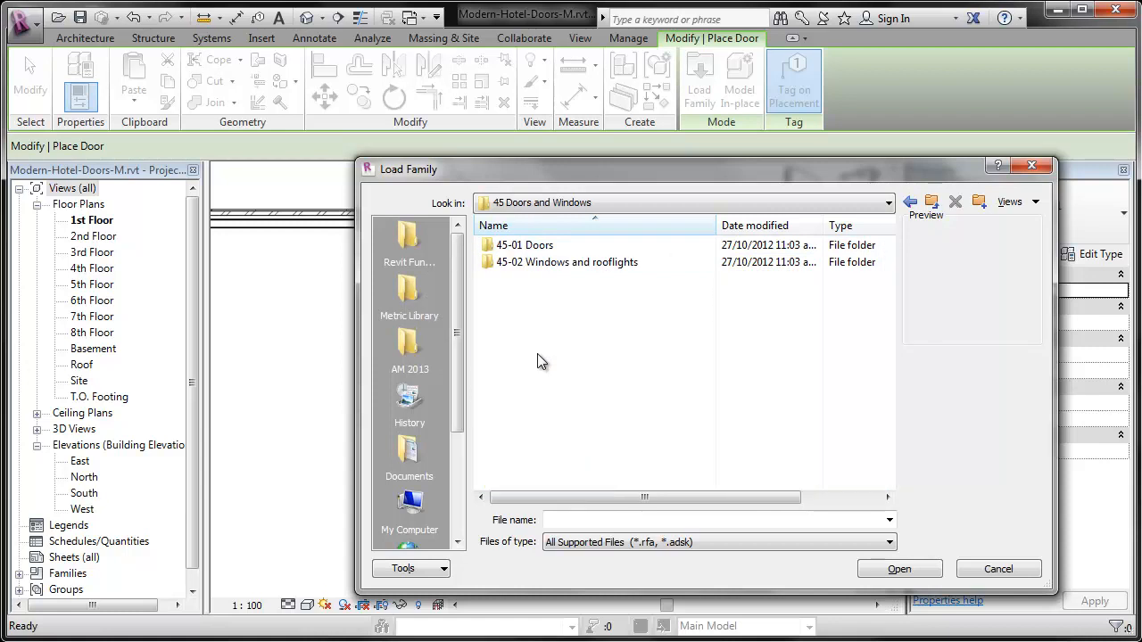
double_click(540, 246)
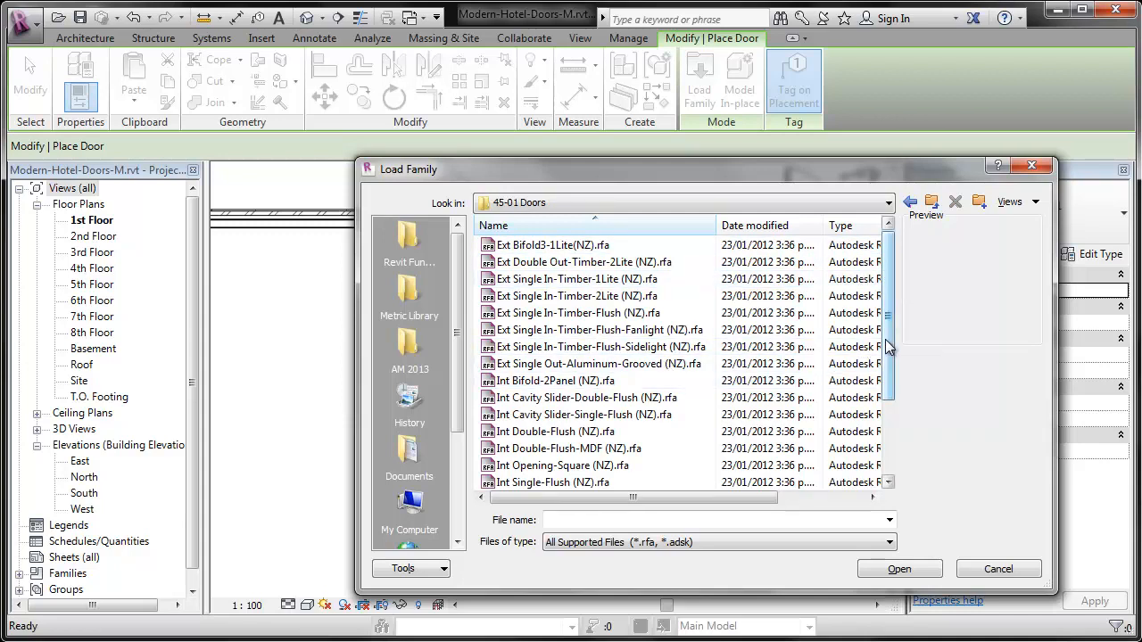
left_click_drag(887, 348, 881, 438)
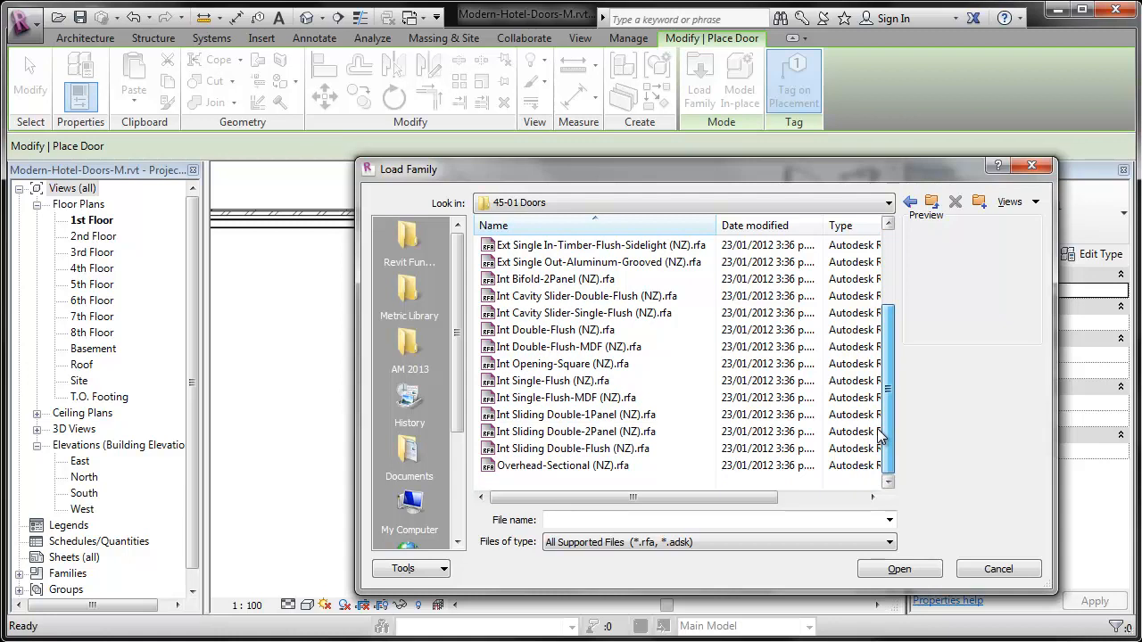
left_click(622, 347)
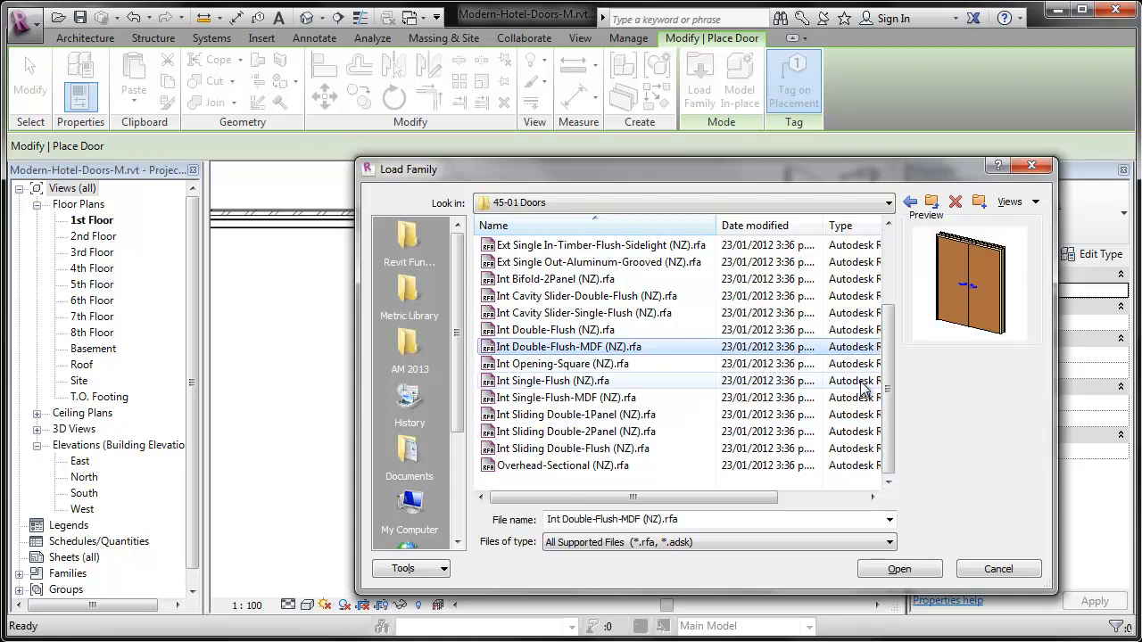
left_click_drag(886, 387, 896, 314)
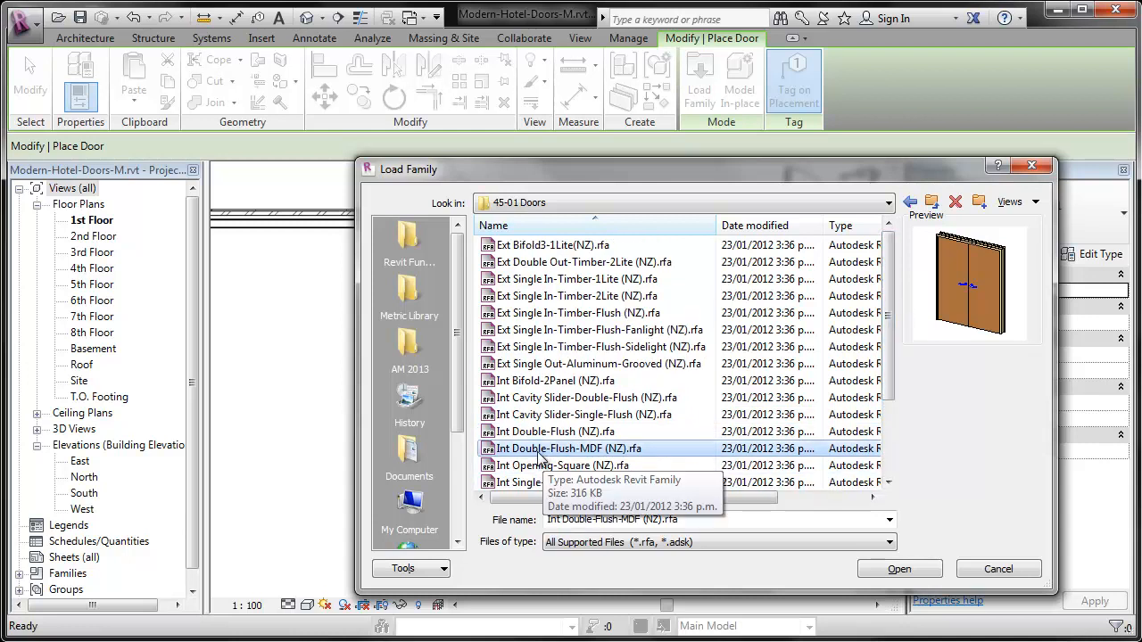
left_click(892, 569)
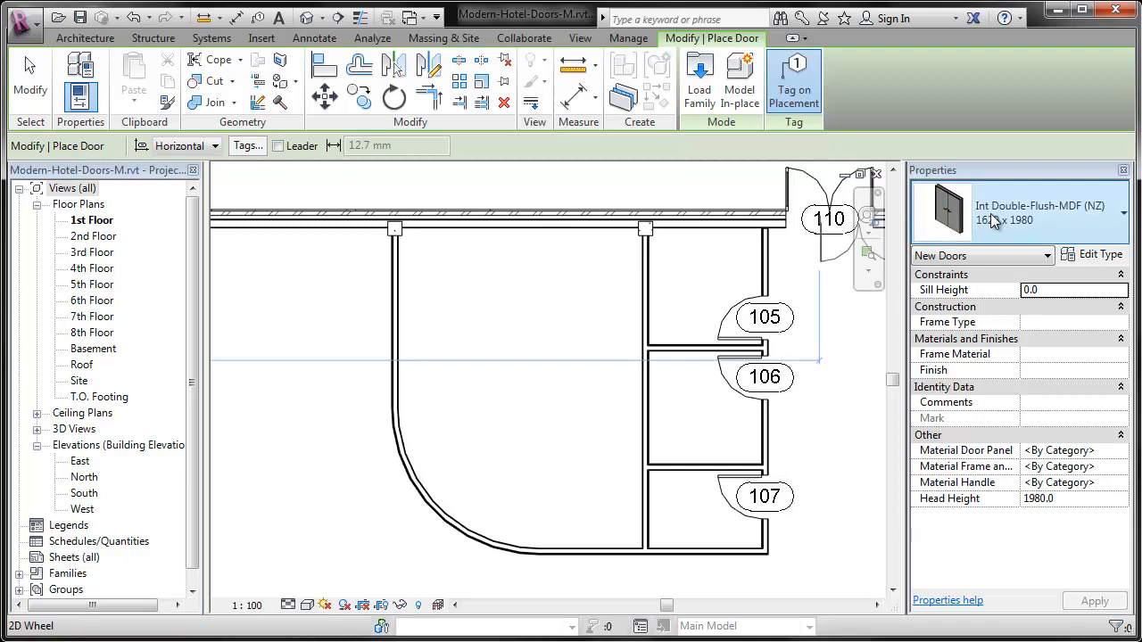
- Place a tagged Int Double-Flush-MDF (NZ) 1620 x 1980 door in the curved room's straight west wall, about 200 mm below the column and swinging inward
left_click(398, 294)
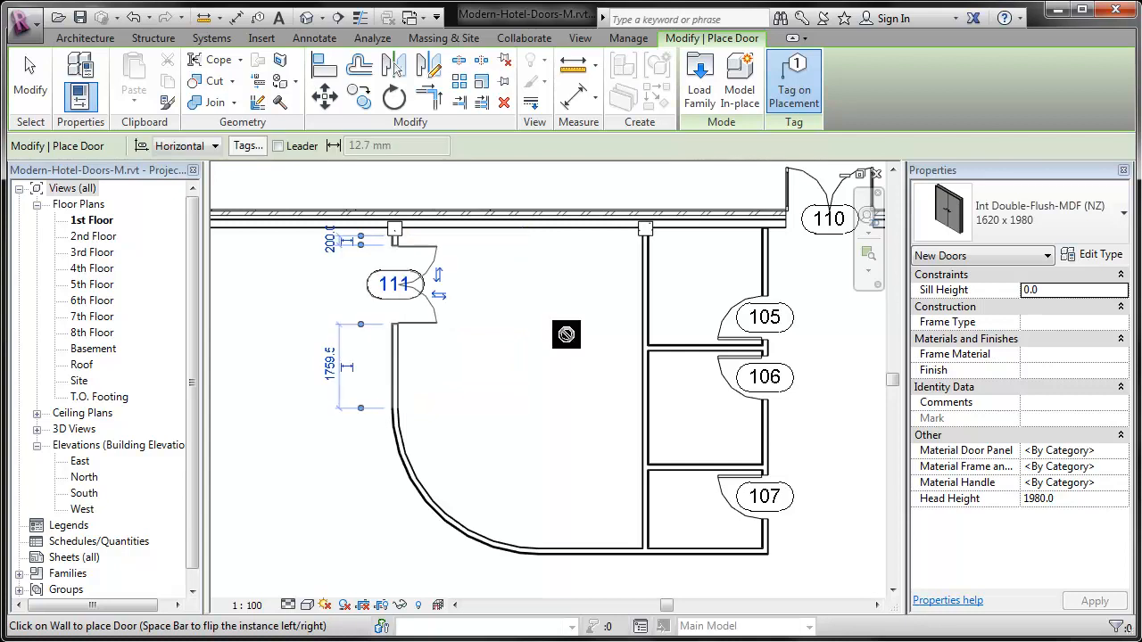
key("Escape")
key("Escape")
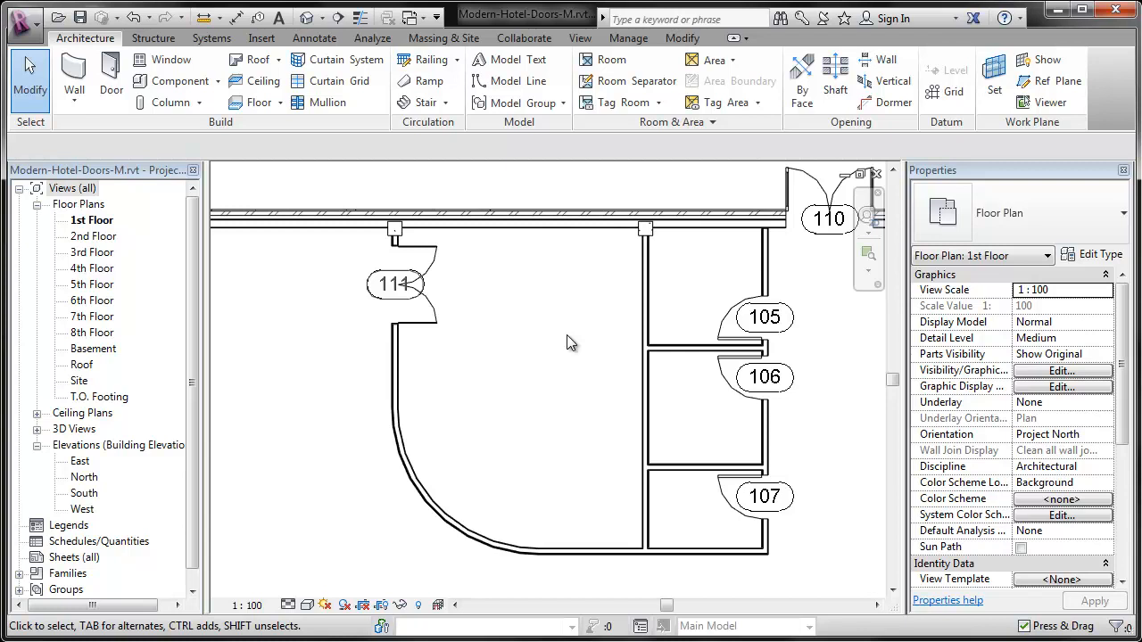
- Review the whole 1st Floor plan and open the 2nd Floor plan at its west stairwell and corridor
key("z")
key("e")
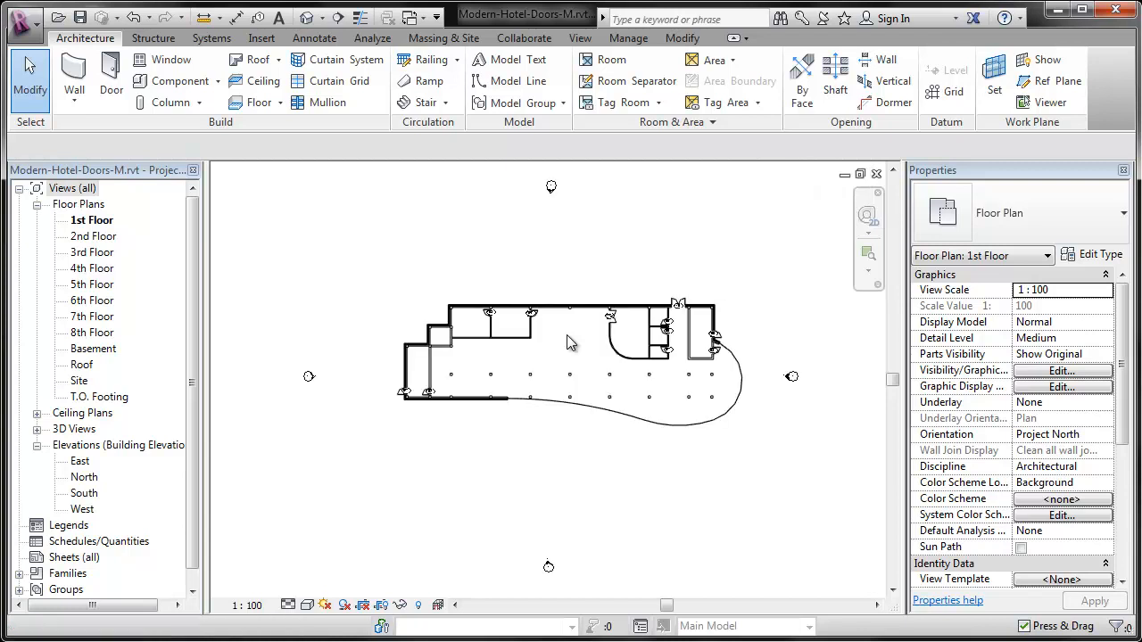
scroll(689, 427, "up", 3)
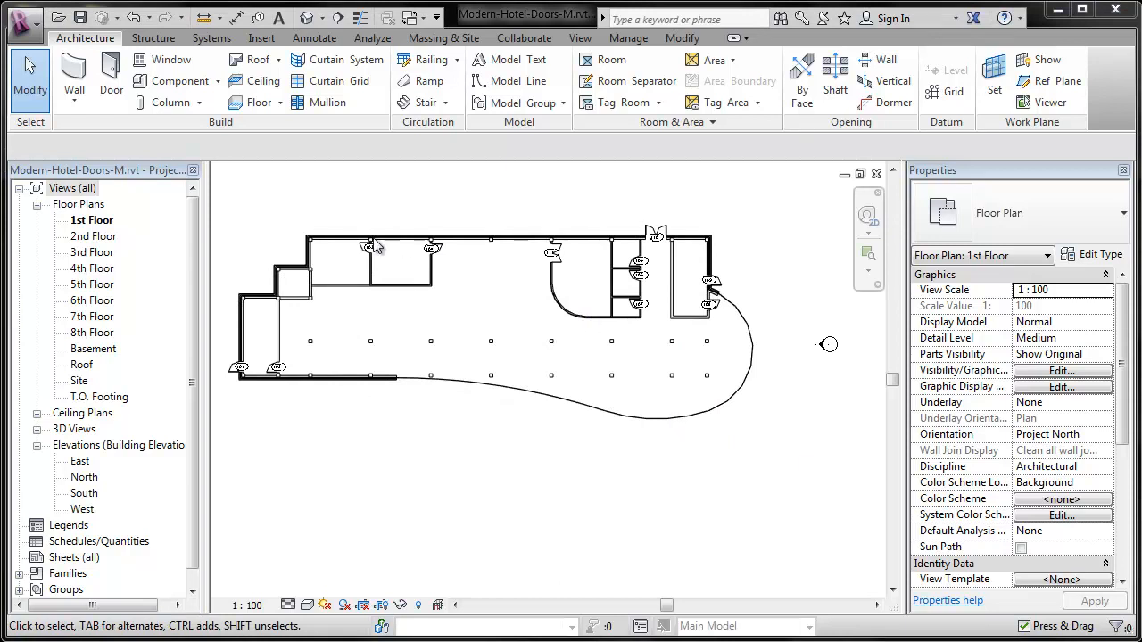
left_click(90, 236)
double_click(88, 237)
middle_click_drag(396, 479, 514, 539)
scroll(468, 441, "up", 3)
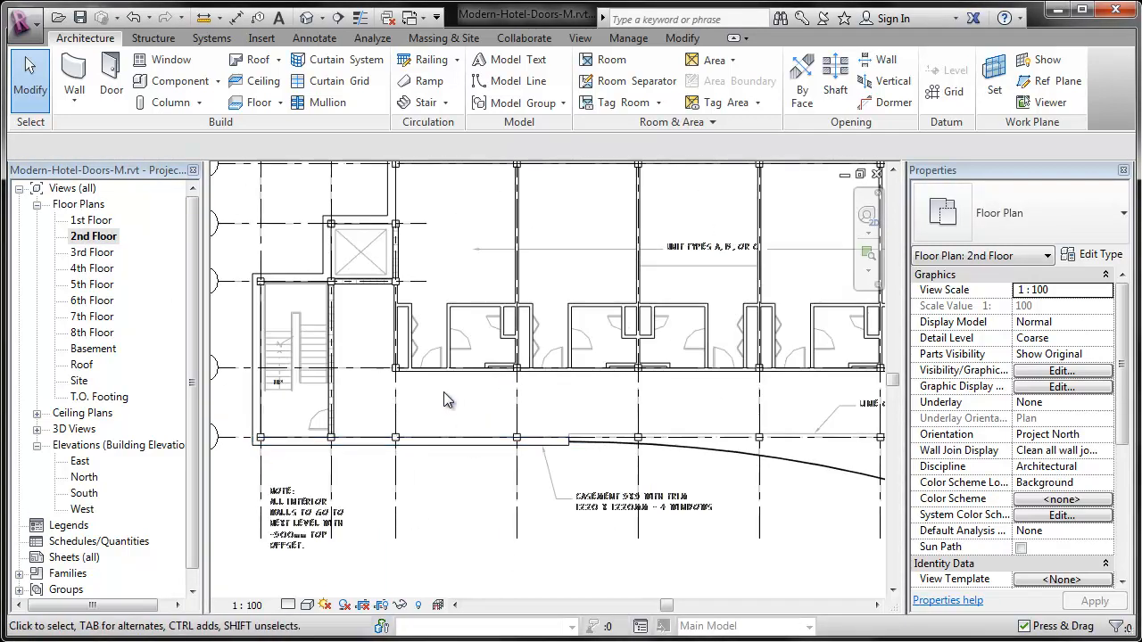
- Hide the whole grids category in the 2nd Floor view
right_click(516, 528)
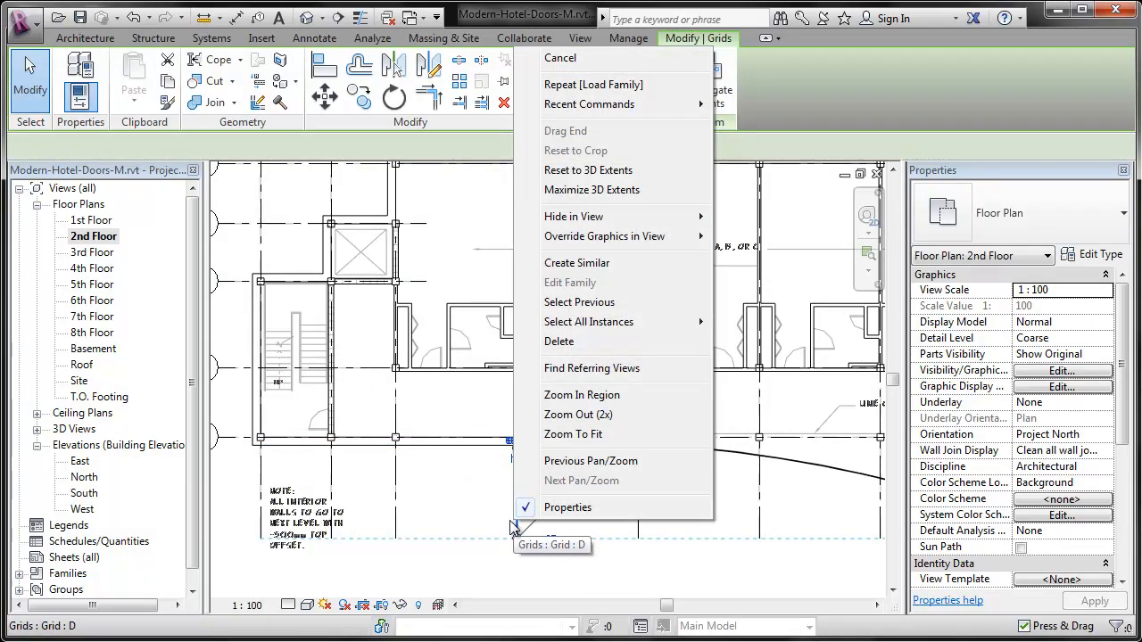
mouse_move(575, 223)
left_click(759, 235)
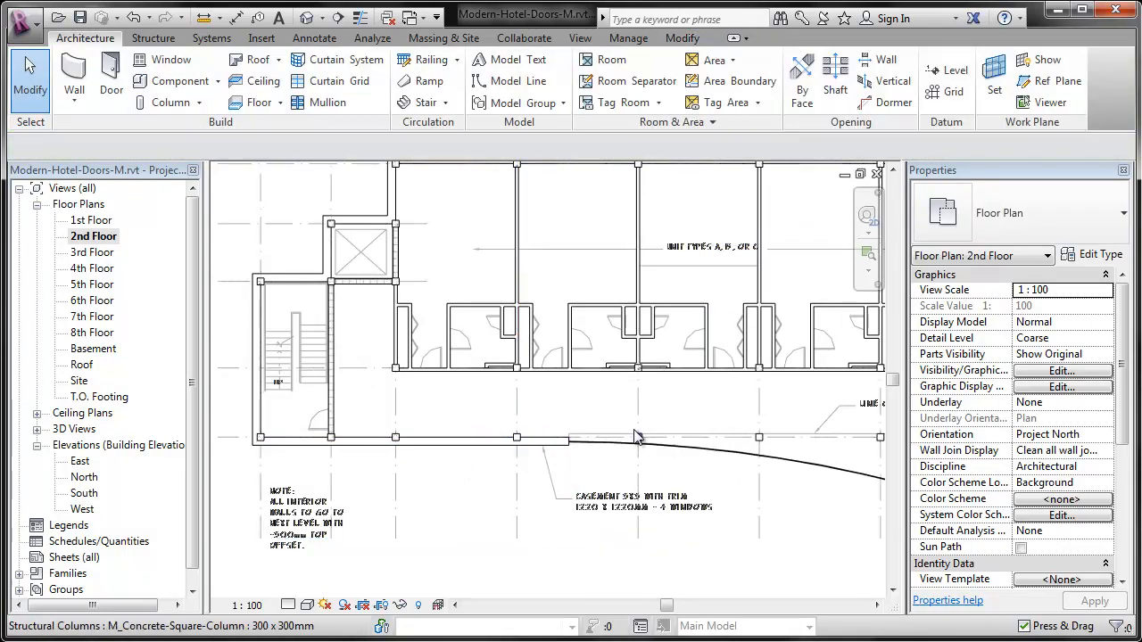
- Place a tagged M_Single-Flush 0915 x 2032mm door at the south end of the west stairwell's masonry wall, swinging into the stairwell and hinged at the south
middle_click_drag(523, 410, 606, 530)
scroll(480, 475, "up", 1)
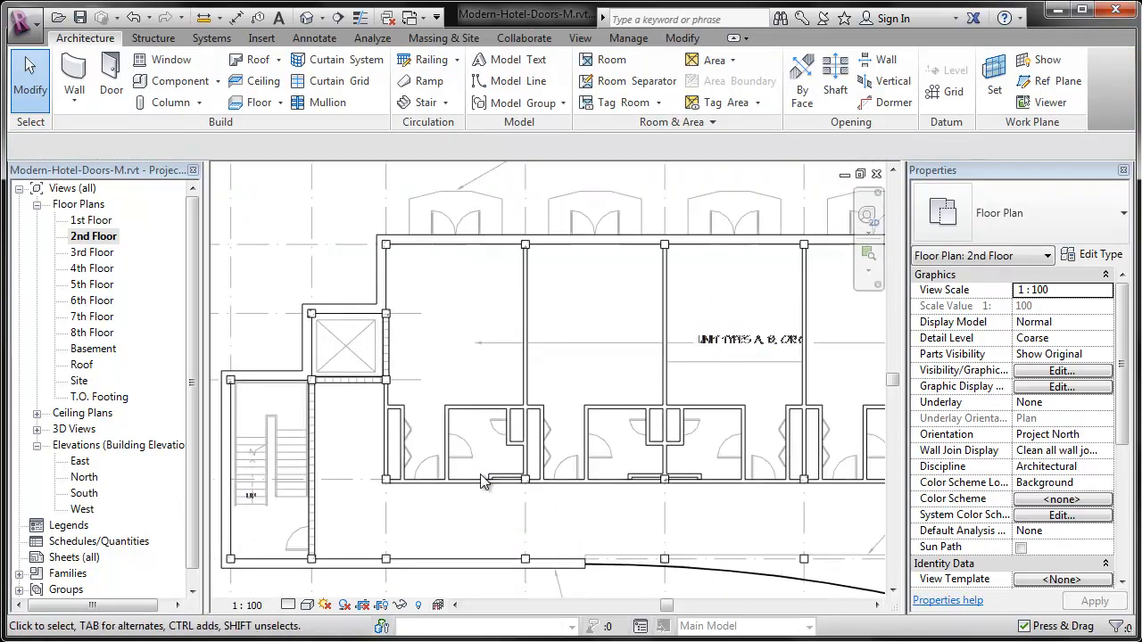
left_click(110, 78)
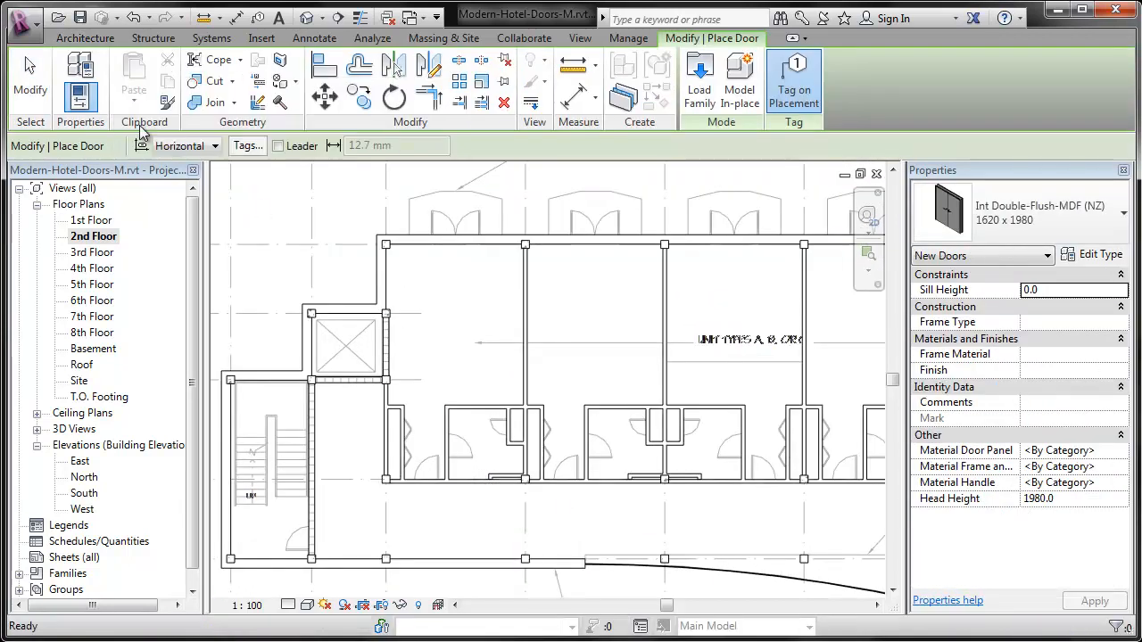
left_click(1022, 201)
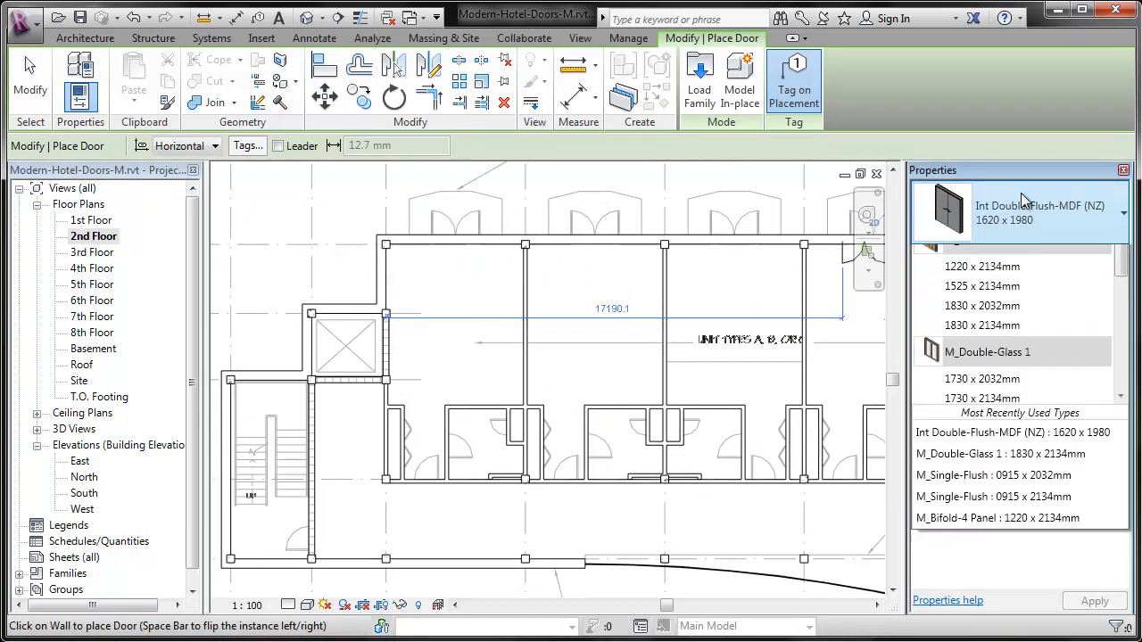
scroll(1046, 370, "down", 2)
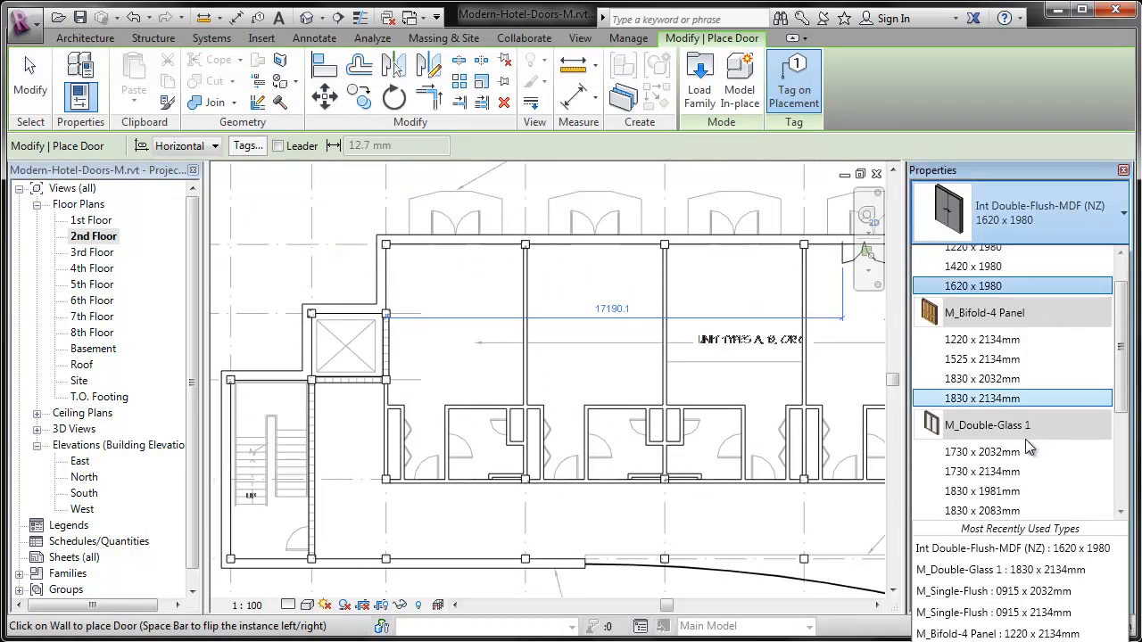
scroll(1028, 448, "down", 3)
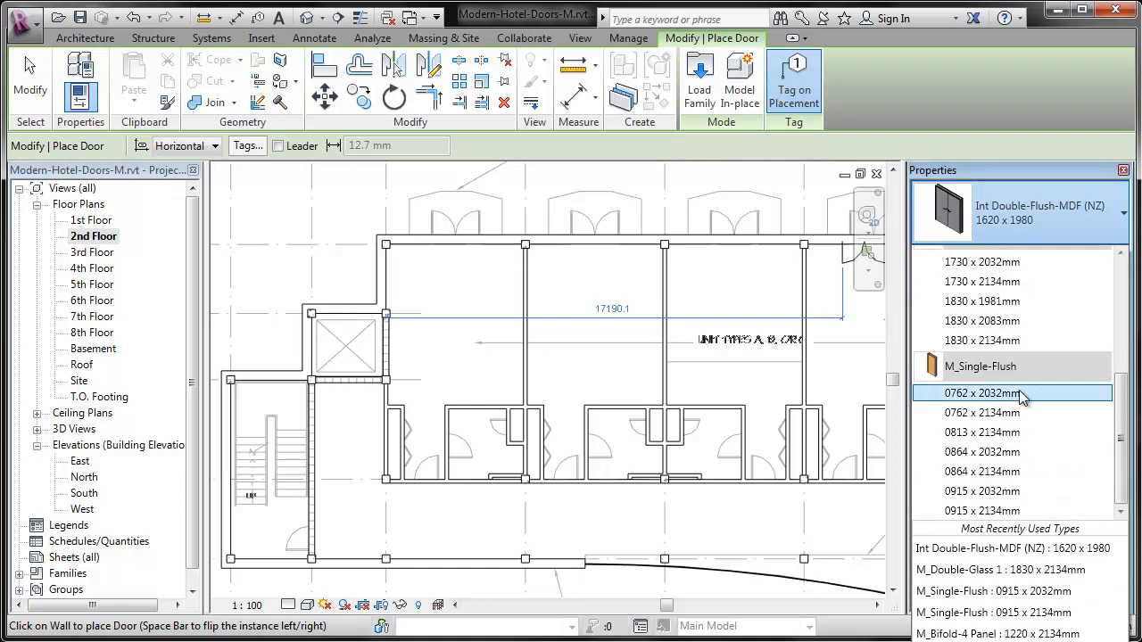
left_click(1019, 491)
middle_click_drag(481, 543, 472, 499)
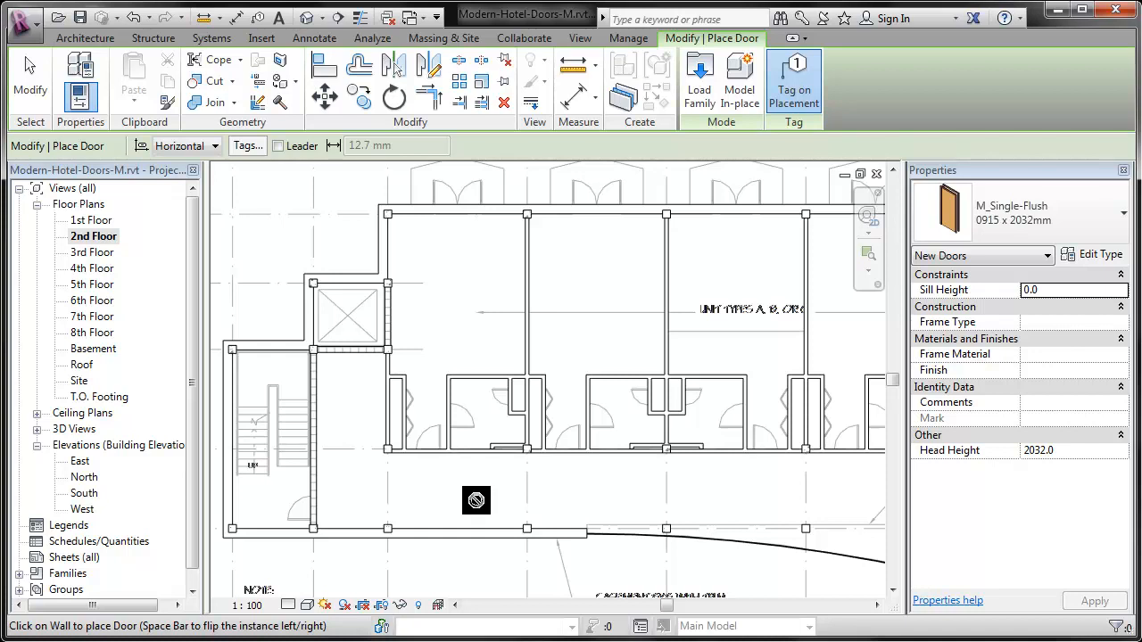
middle_click_drag(475, 500, 557, 492)
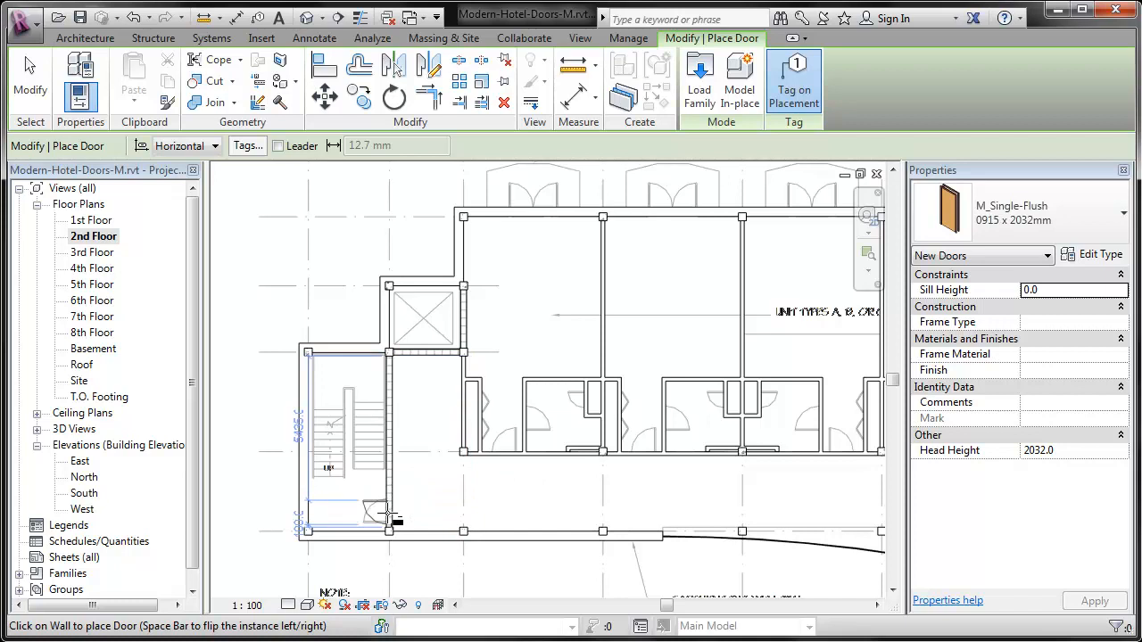
scroll(390, 517, "up", 2)
key("space")
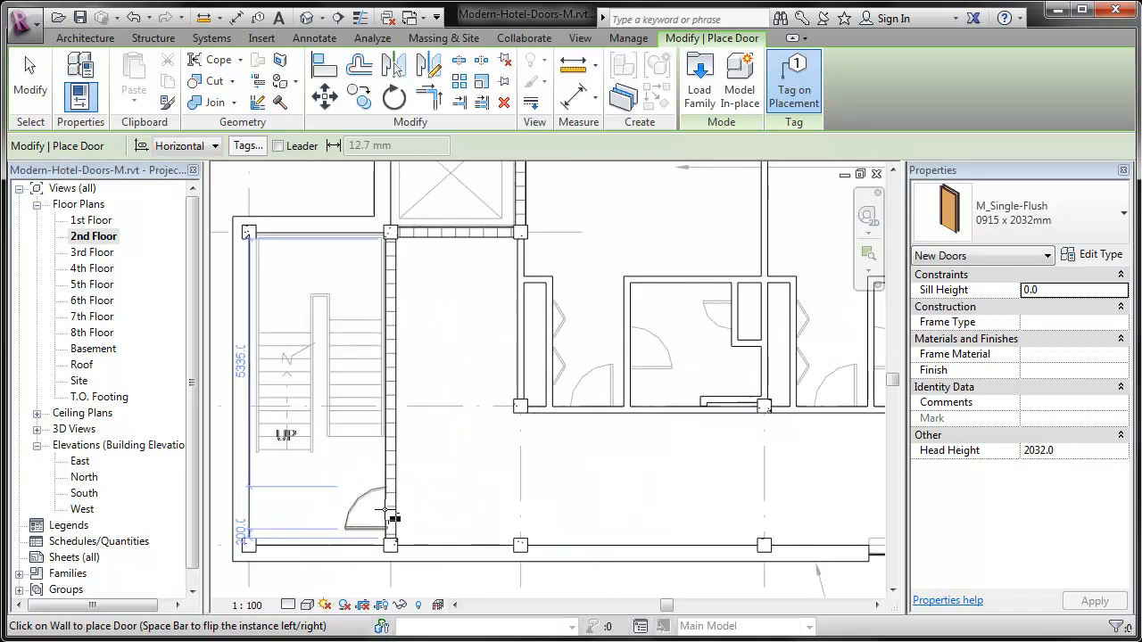
left_click(389, 515)
- Renumber the new stairwell door's tag to 201
scroll(446, 527, "up", 2)
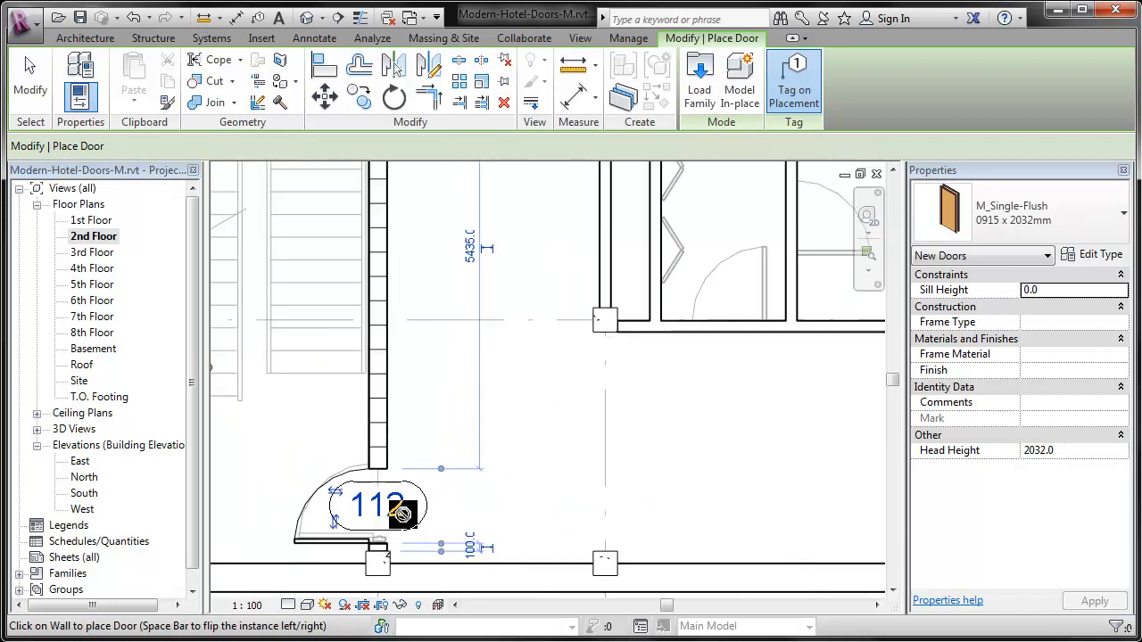
double_click(397, 506)
type("2")
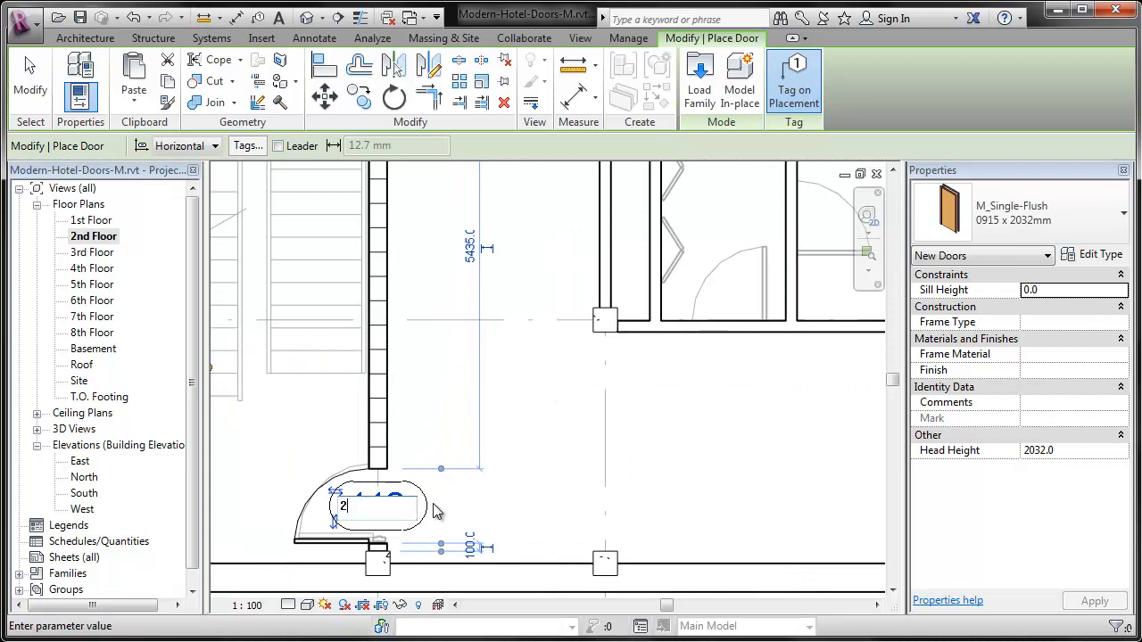
type("01")
key("Return")
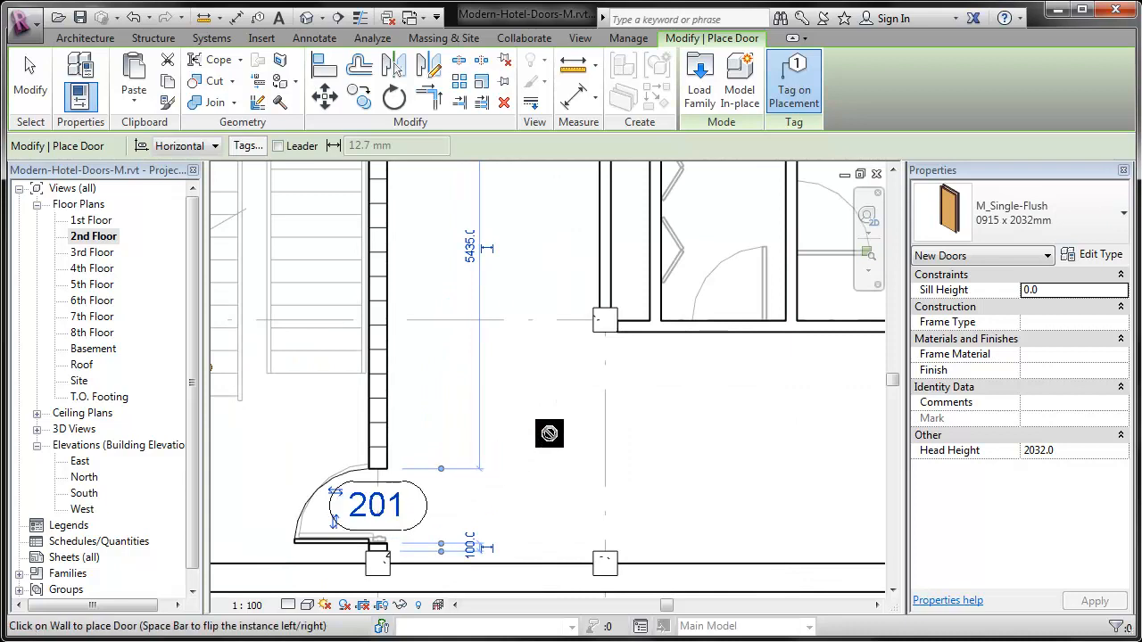
- Place tagged M_Single-Flush 0915 x 2032mm entry and bathroom doors in the two westernmost units, matching the underlay's swings
middle_click_drag(538, 441, 421, 559)
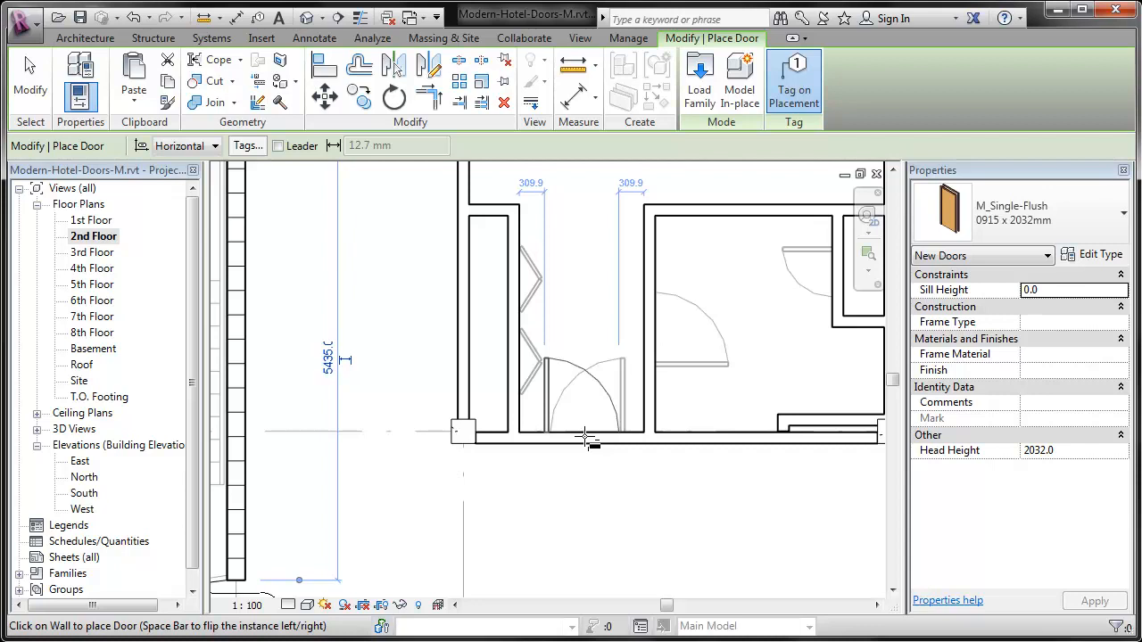
key("space")
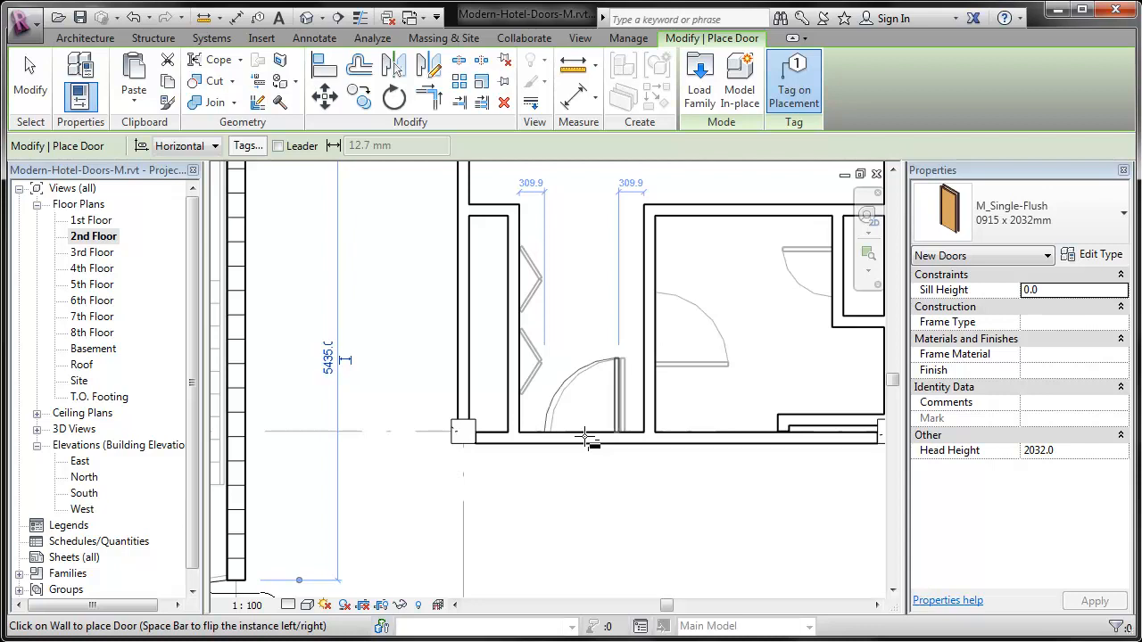
left_click(593, 437)
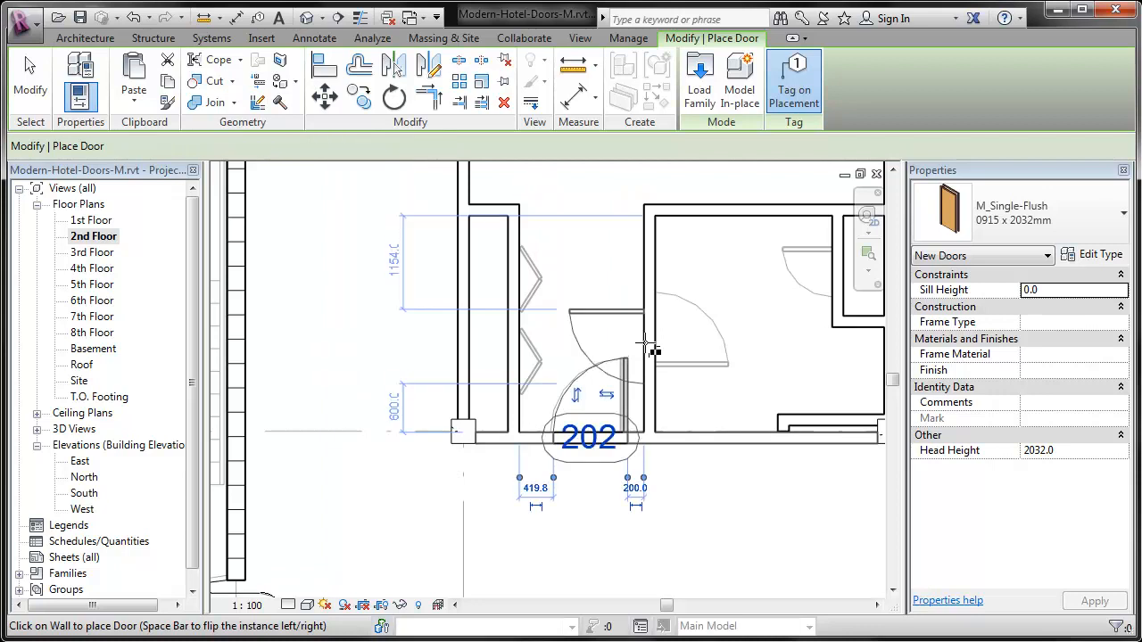
left_click(700, 331)
middle_click_drag(702, 330, 305, 380)
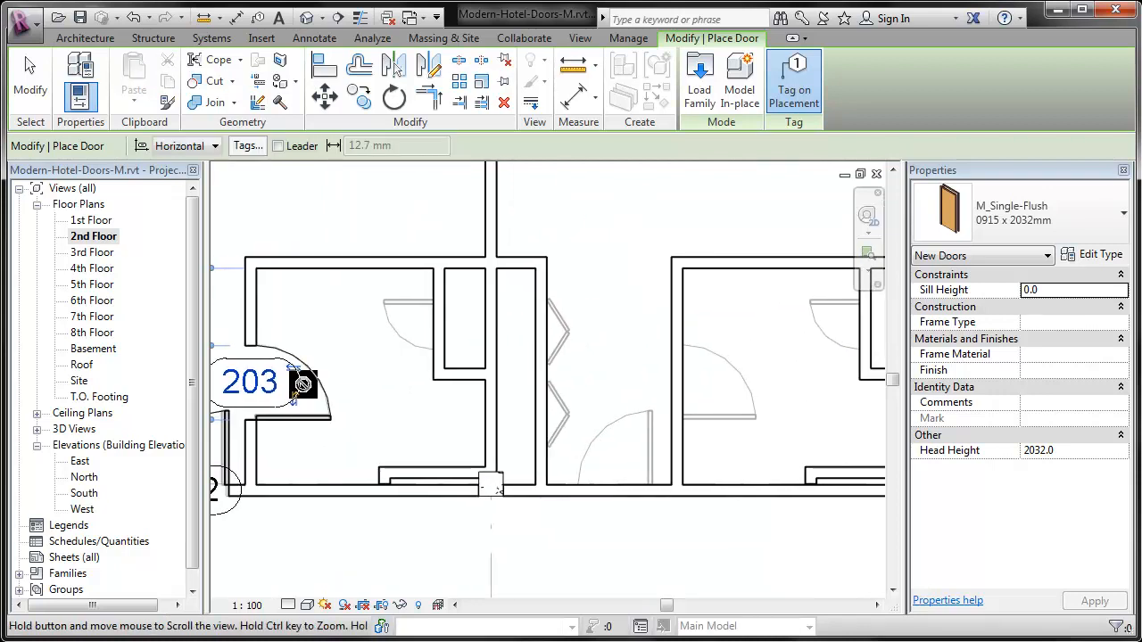
left_click(618, 490)
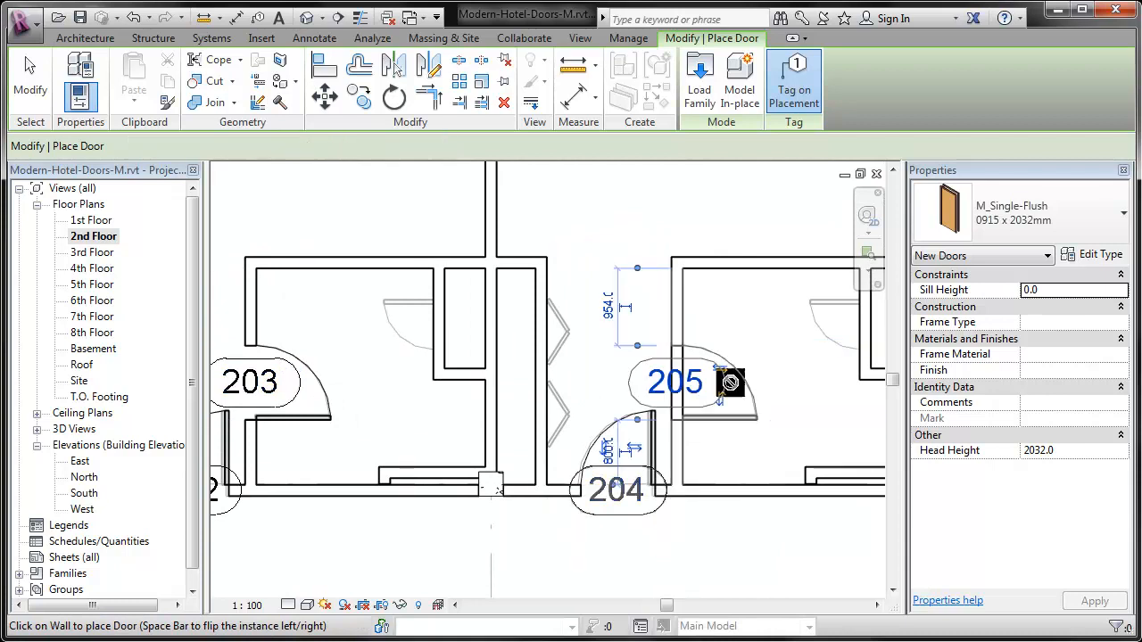
- Place tagged 0915 x 2032mm single-flush doors at the third unit's entry, hinged west and swinging inward, and in its bathroom wall
middle_click_drag(685, 388, 237, 402)
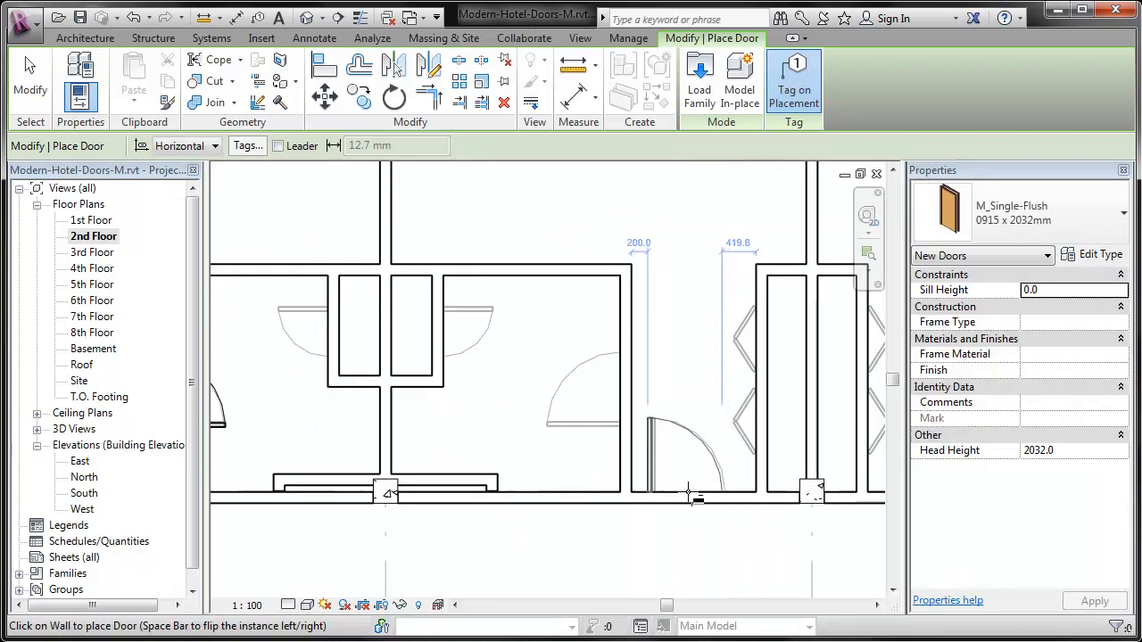
key("space")
key("space")
scroll(689, 492, "up", 3)
left_click(689, 492)
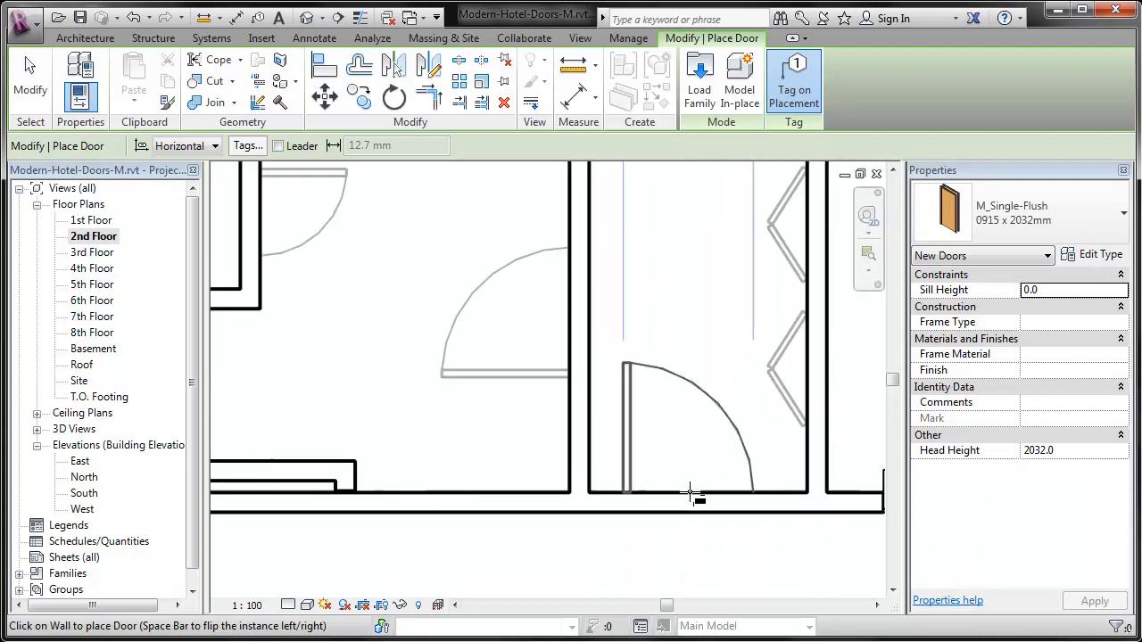
left_click(575, 319)
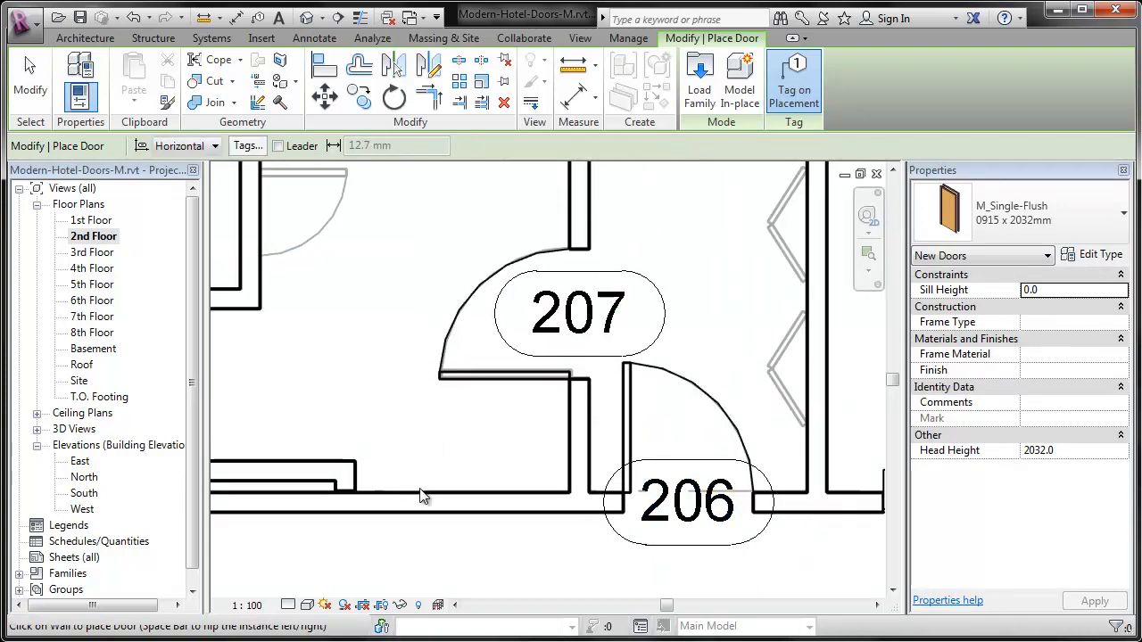
scroll(404, 482, "down", 3)
key("Escape")
key("Escape")
left_click(525, 457)
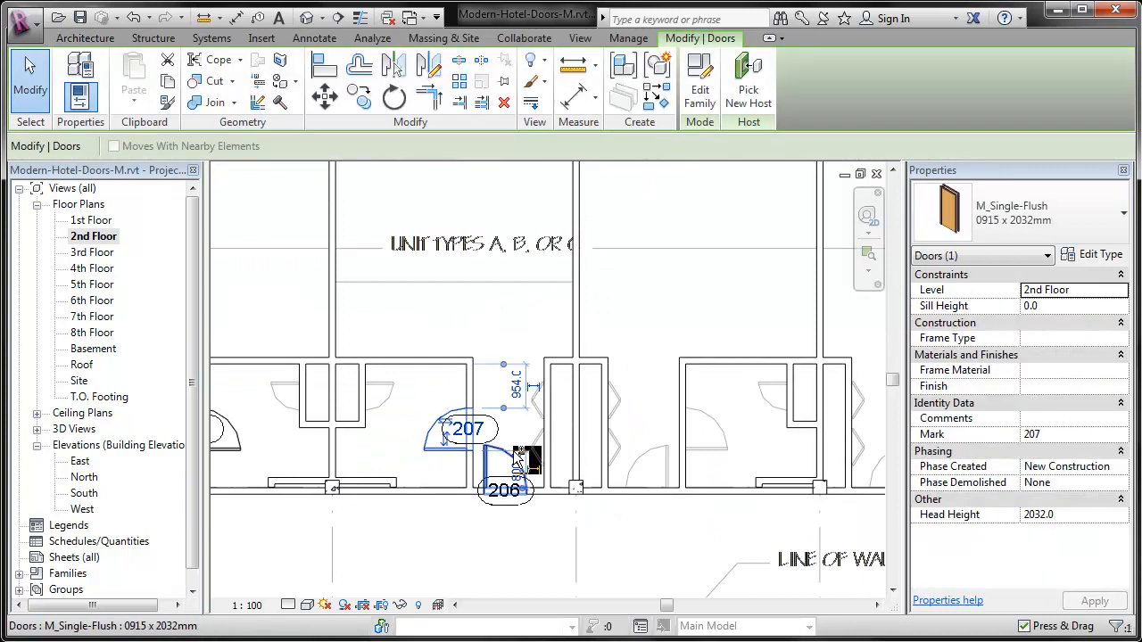
key("m")
key("m")
left_click(578, 526)
middle_click_drag(668, 538, 431, 515)
key("Escape")
middle_click_drag(282, 488, 478, 520)
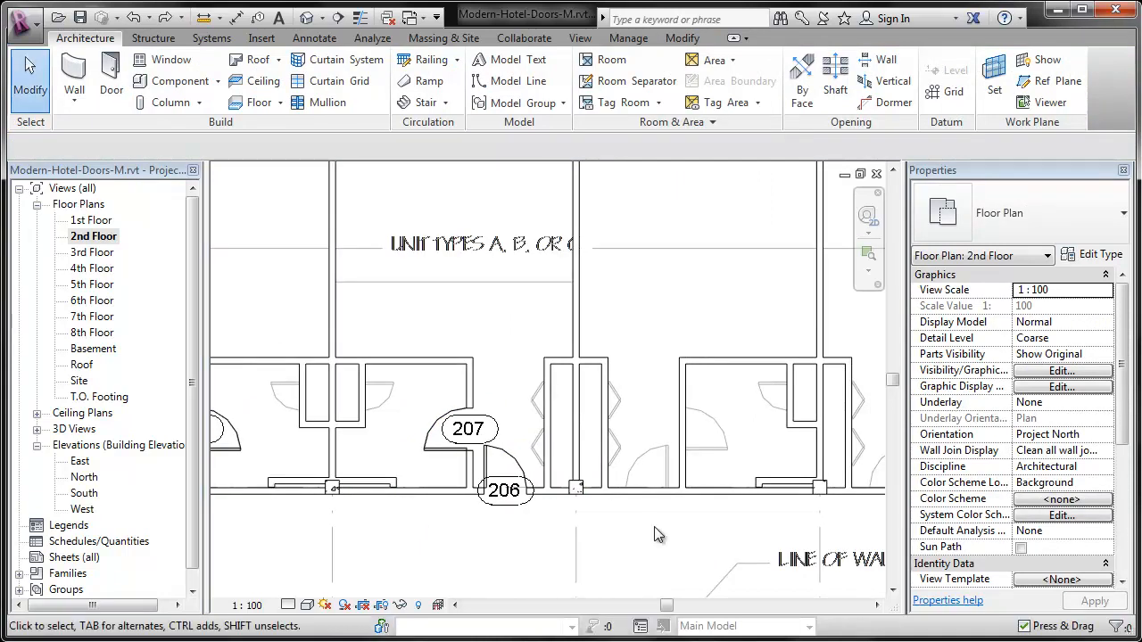
- Place tagged 0915 x 2032mm single-flush doors at the fourth unit's entry, hinged east, and in its bathroom wall
middle_click_drag(649, 534, 556, 536)
key("d")
key("r")
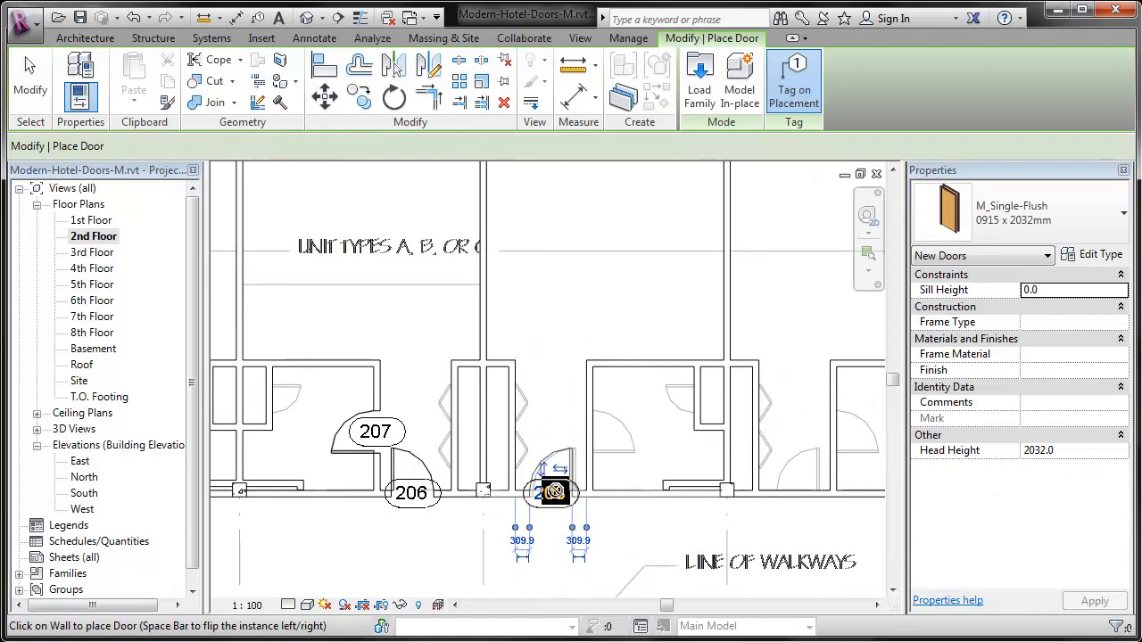
left_click(554, 490)
scroll(578, 491, "up", 3)
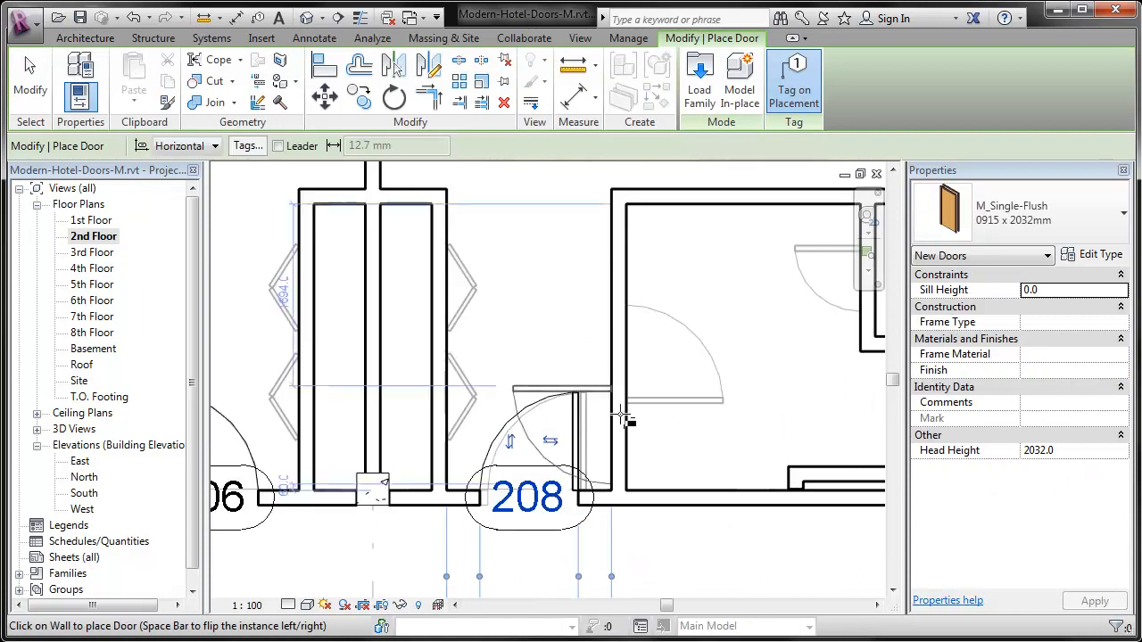
left_click(624, 356)
- Place tagged 0915 x 2032mm single-flush doors at the entries and bathrooms of the two easternmost units, matching the underlay's swings
middle_click_drag(720, 402, 61, 399)
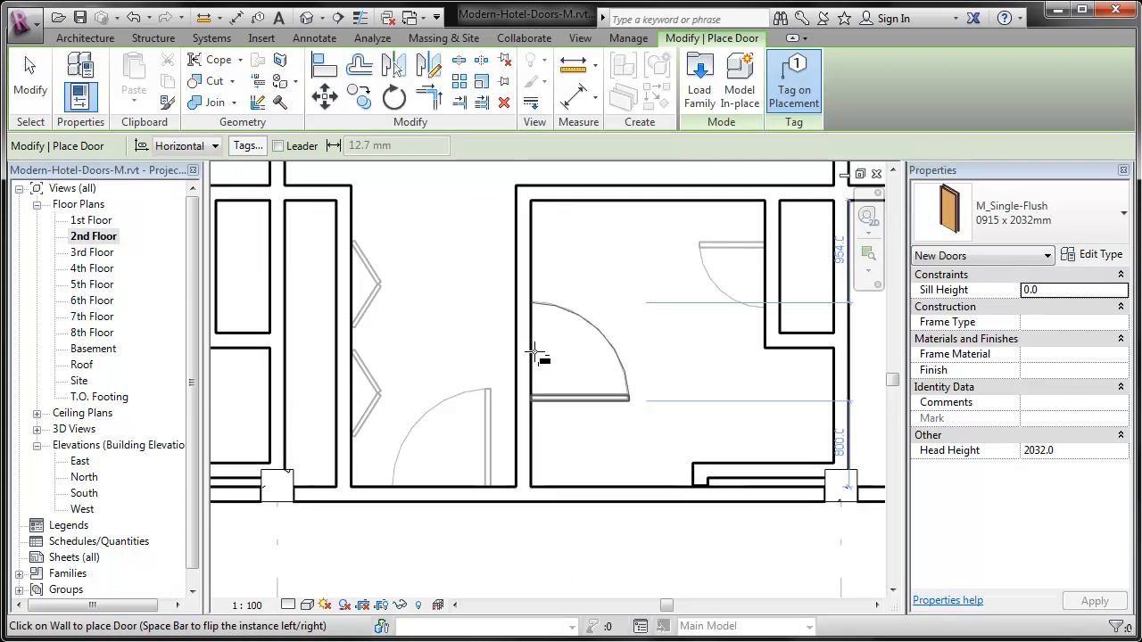
left_click(535, 355)
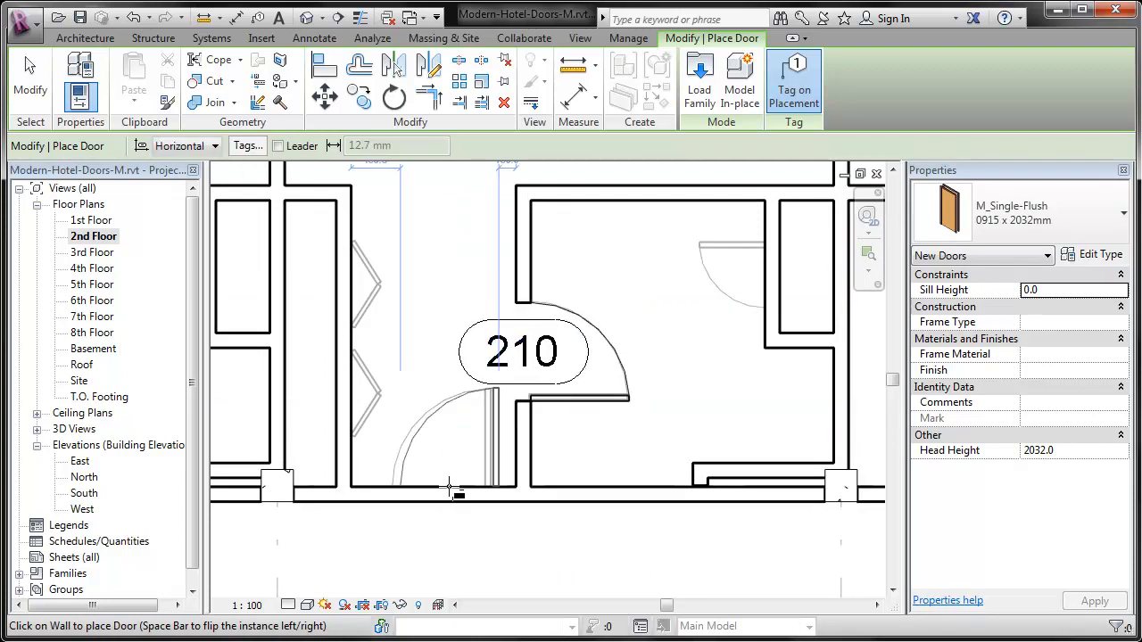
left_click(441, 486)
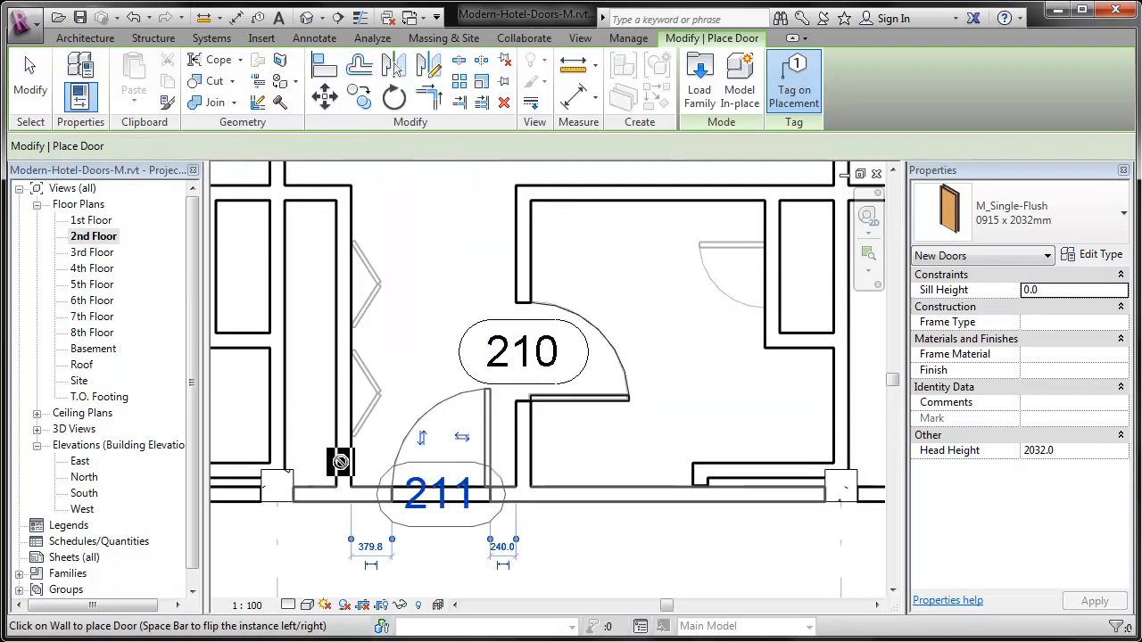
scroll(318, 458, "down", 2)
scroll(591, 449, "up", 2)
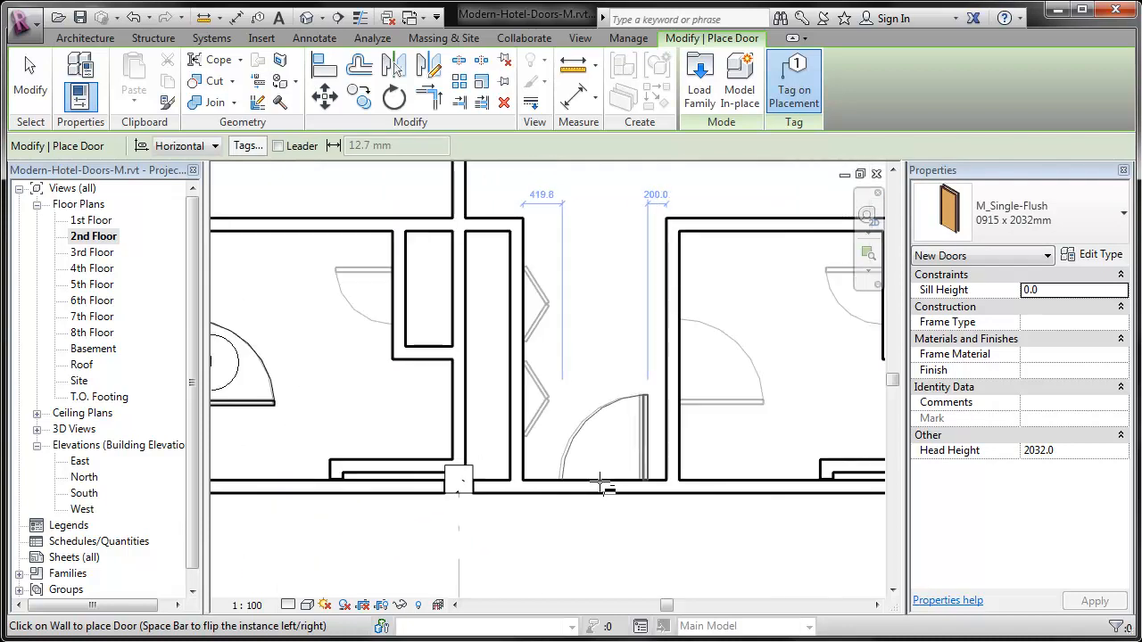
scroll(603, 482, "up", 1)
left_click(607, 482)
left_click(688, 348)
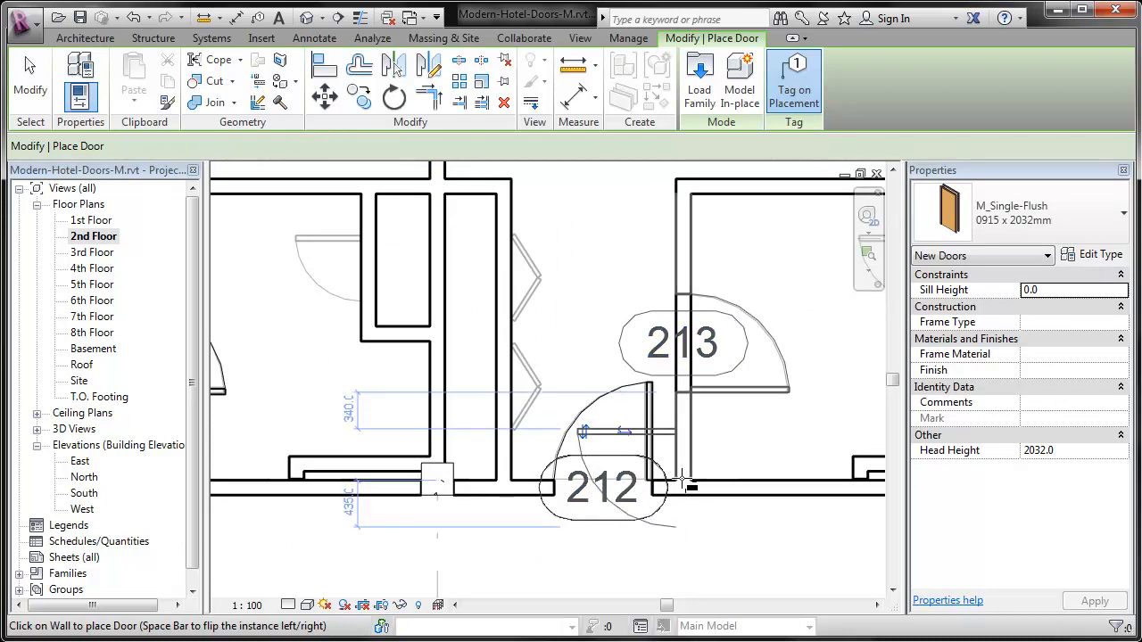
- Place a tagged 0915 x 2032mm single-flush door in the east stairwell's east masonry wall, hinged south and swinging into the stairwell
scroll(678, 479, "down", 3)
scroll(658, 373, "up", 2)
scroll(658, 375, "up", 3)
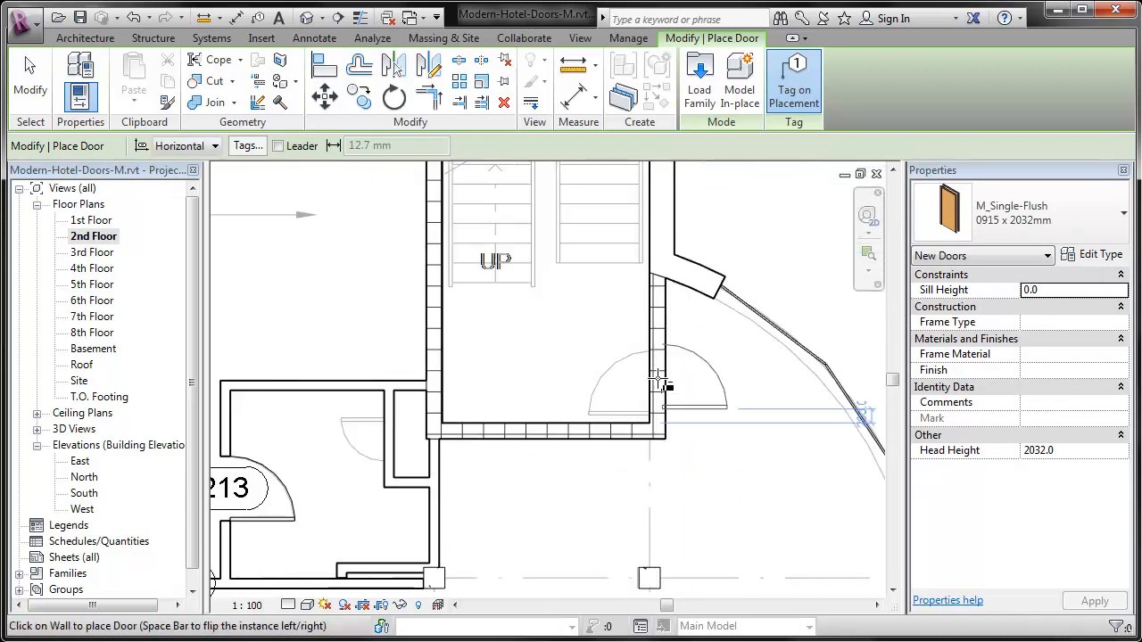
left_click(658, 390)
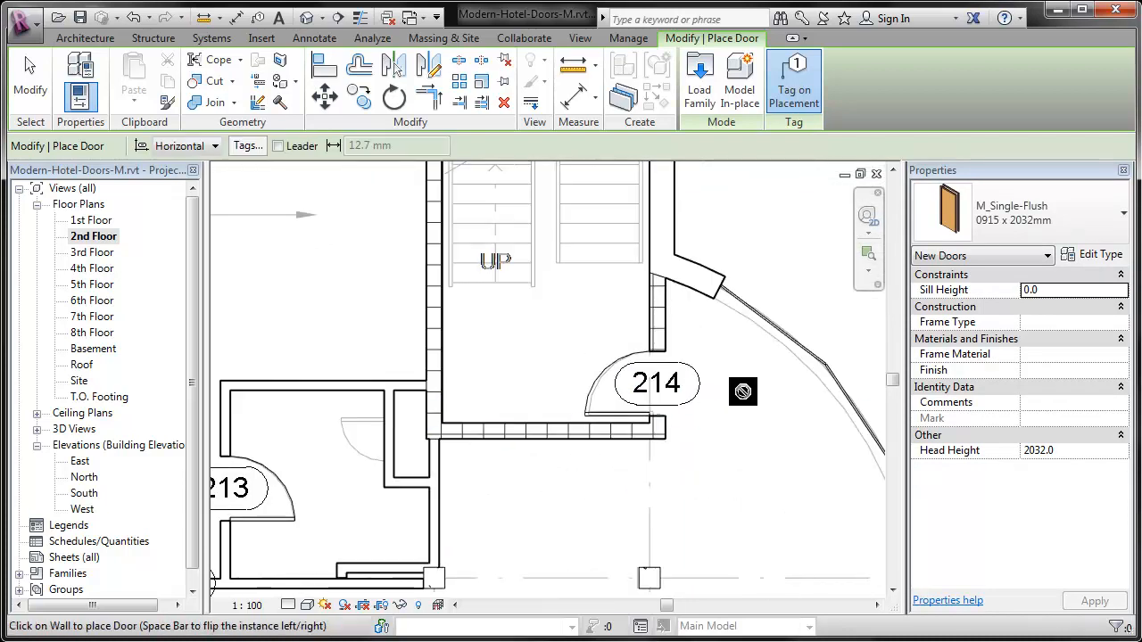
- Review the placed doors along the corridor from the east stairwell back to the westernmost unit
scroll(737, 391, "down", 3)
scroll(616, 432, "up", 3)
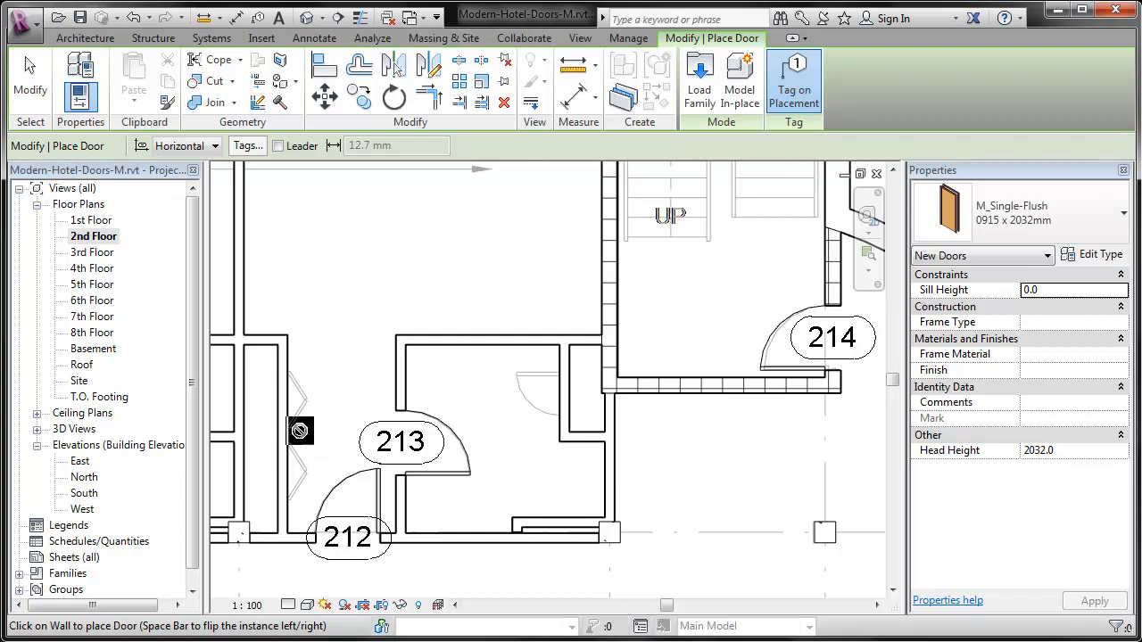
middle_click_drag(300, 434, 734, 426)
scroll(785, 432, "down", 4)
scroll(347, 369, "up", 5)
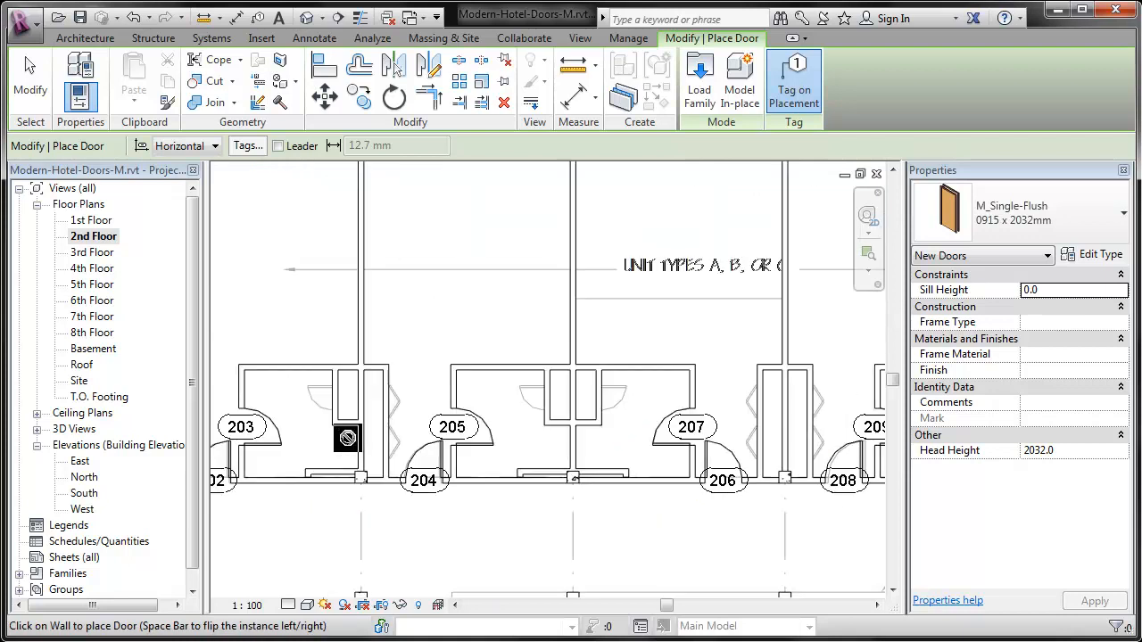
middle_click_drag(365, 451, 698, 415)
scroll(535, 409, "up", 2)
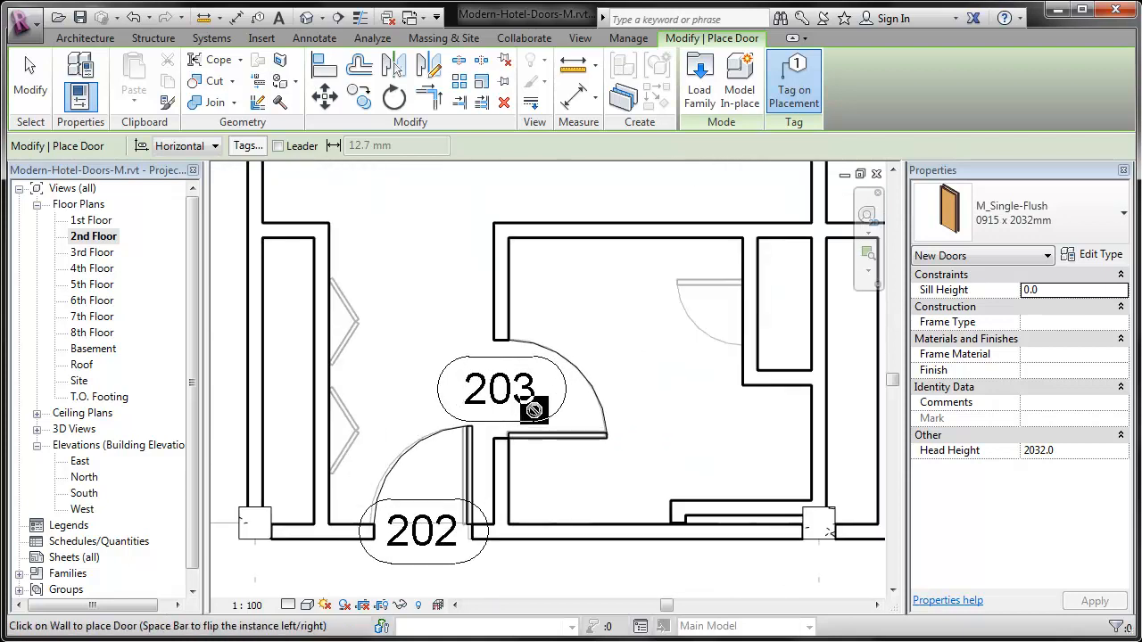
- Set the type for new doors to M_Single-Flush 0762 x 2032mm
left_click(1025, 212)
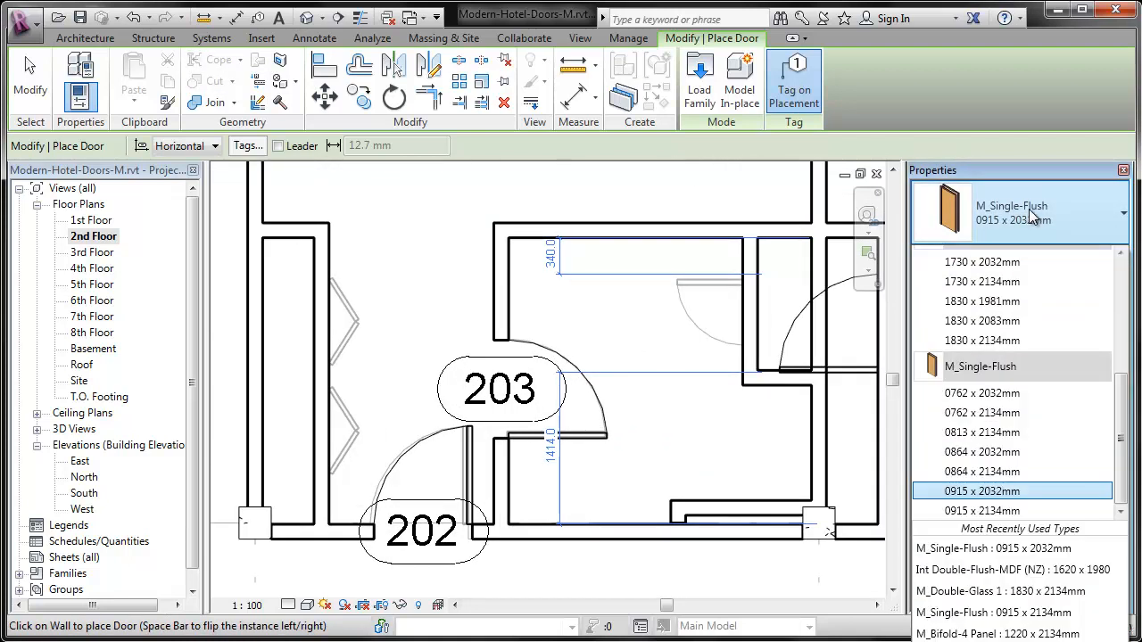
mouse_move(992, 403)
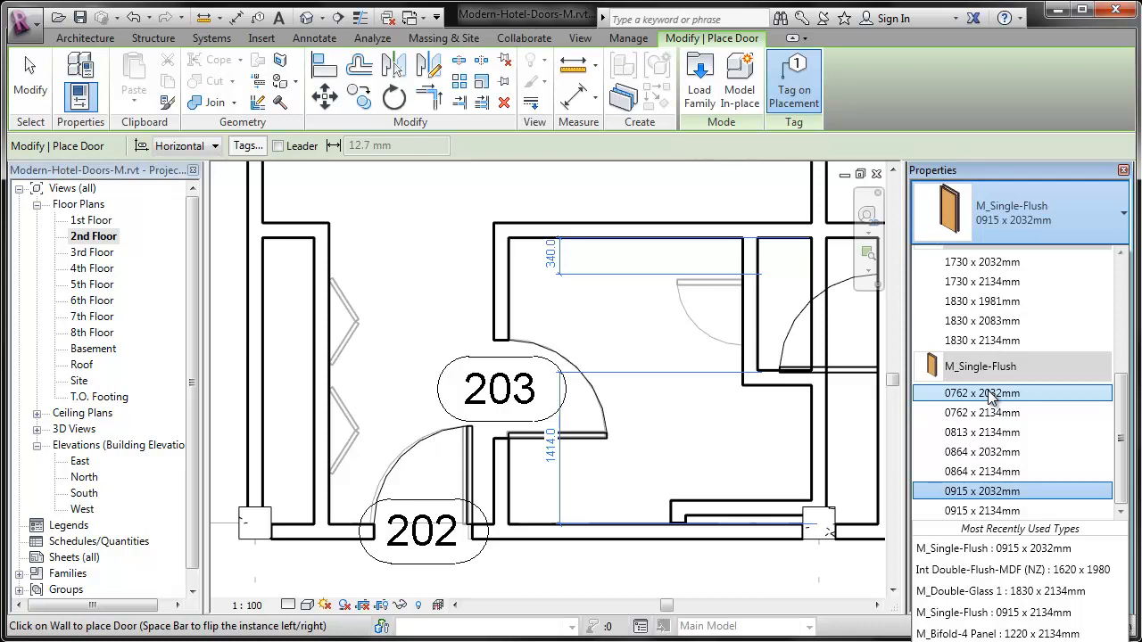
left_click(990, 395)
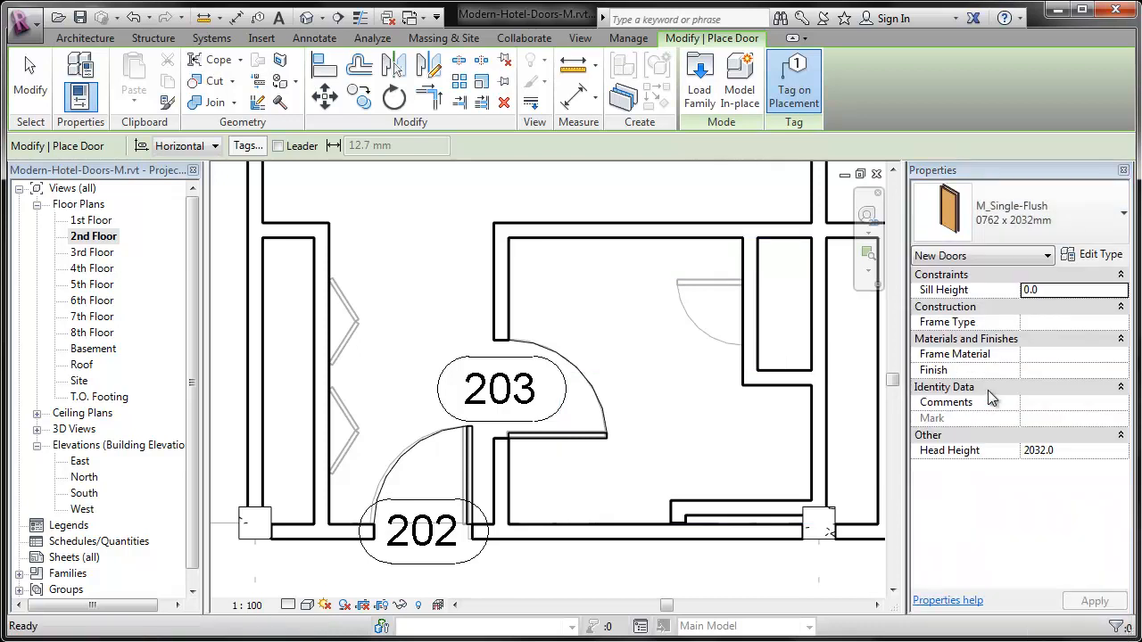
- Place a tagged M_Bifold-4 Panel 1220 x 2134mm door in the westernmost unit's closet wall and change its type to 1830 x 2134mm
left_click(1028, 213)
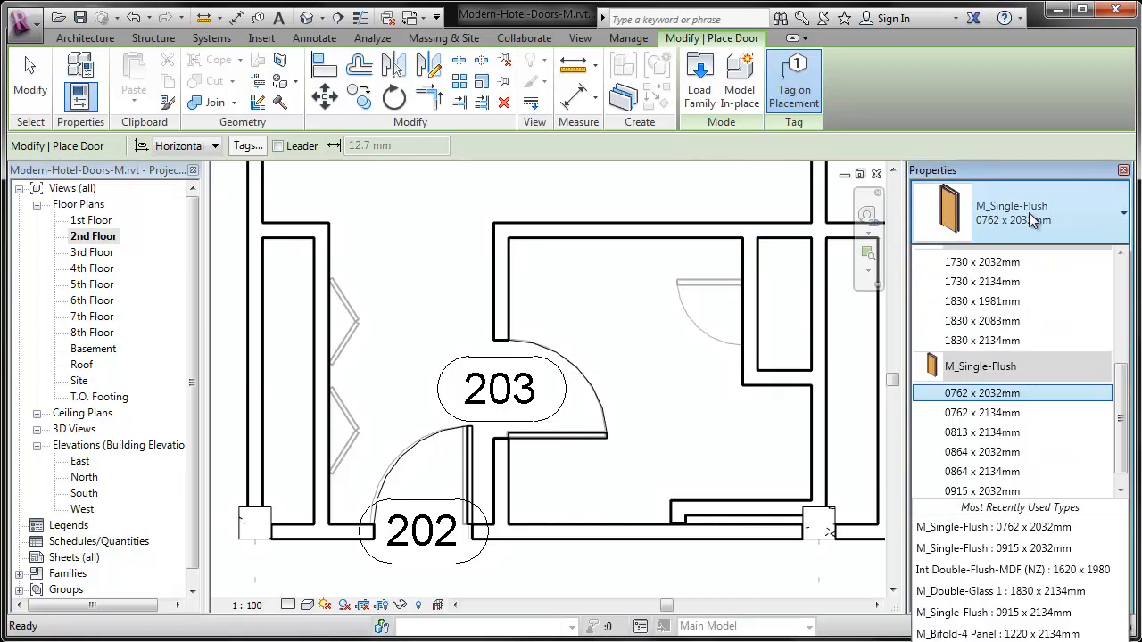
scroll(1021, 375, "up", 4)
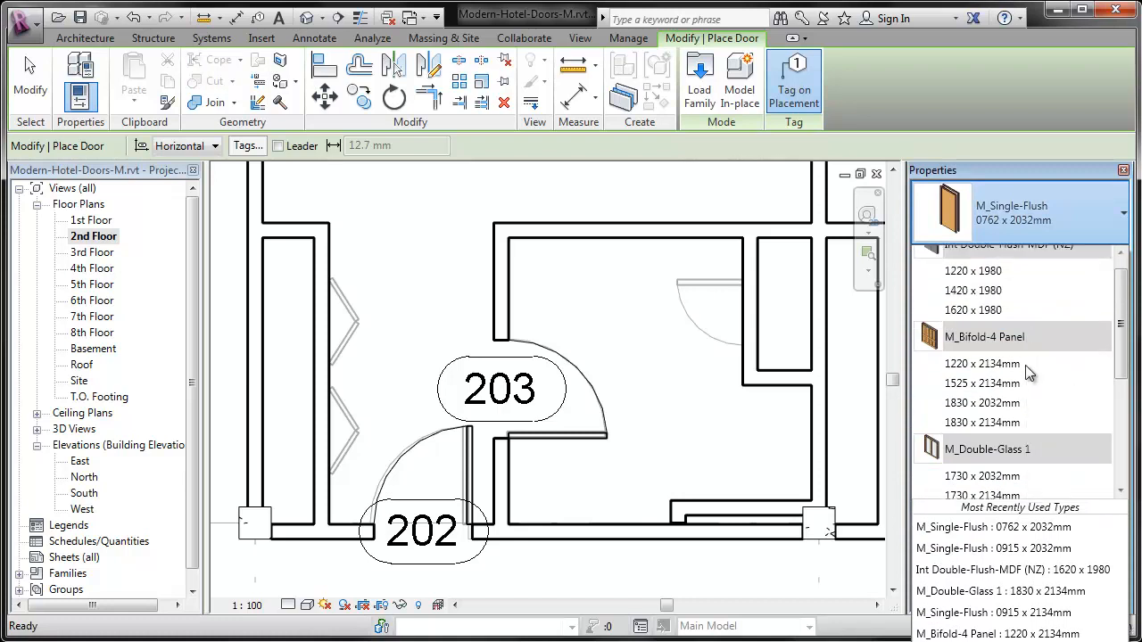
left_click(1017, 373)
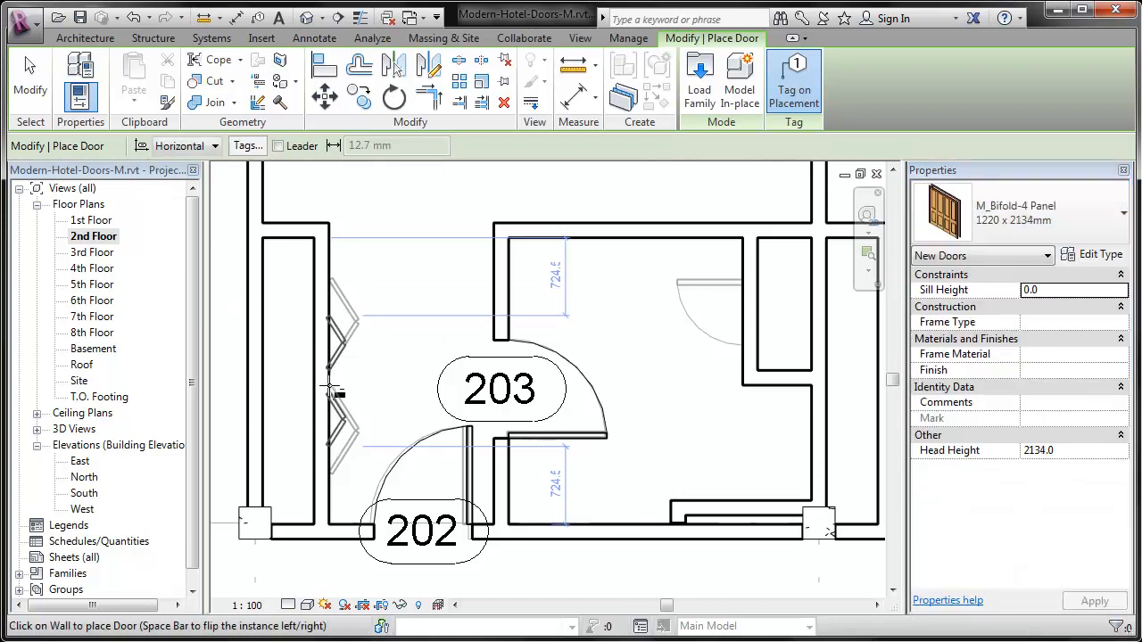
left_click(430, 356)
key("Escape")
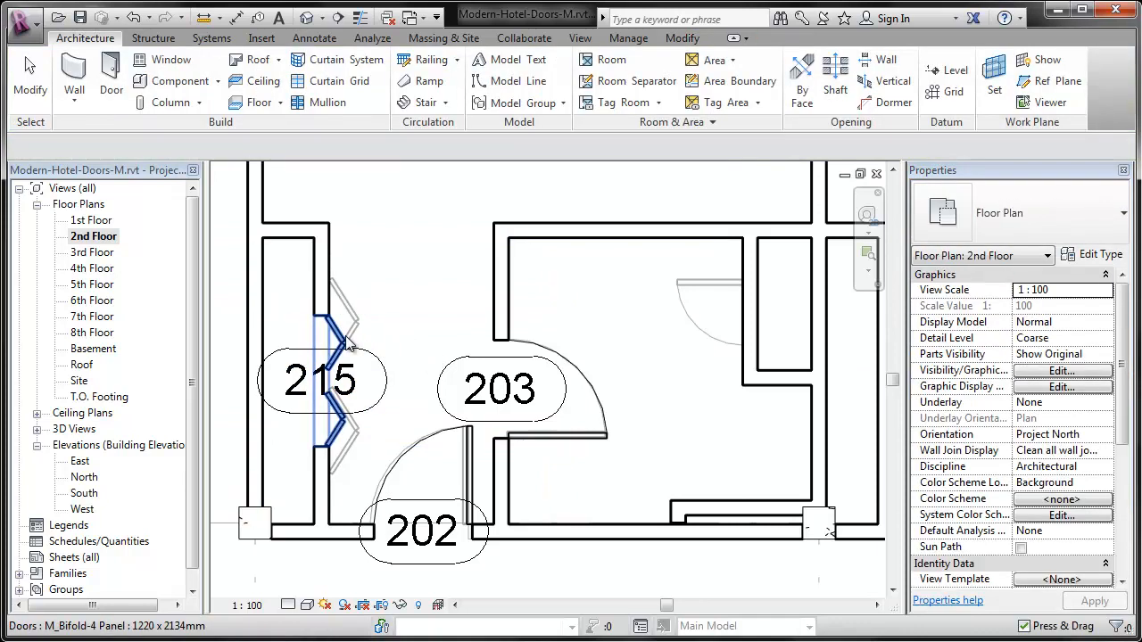
left_click(1052, 192)
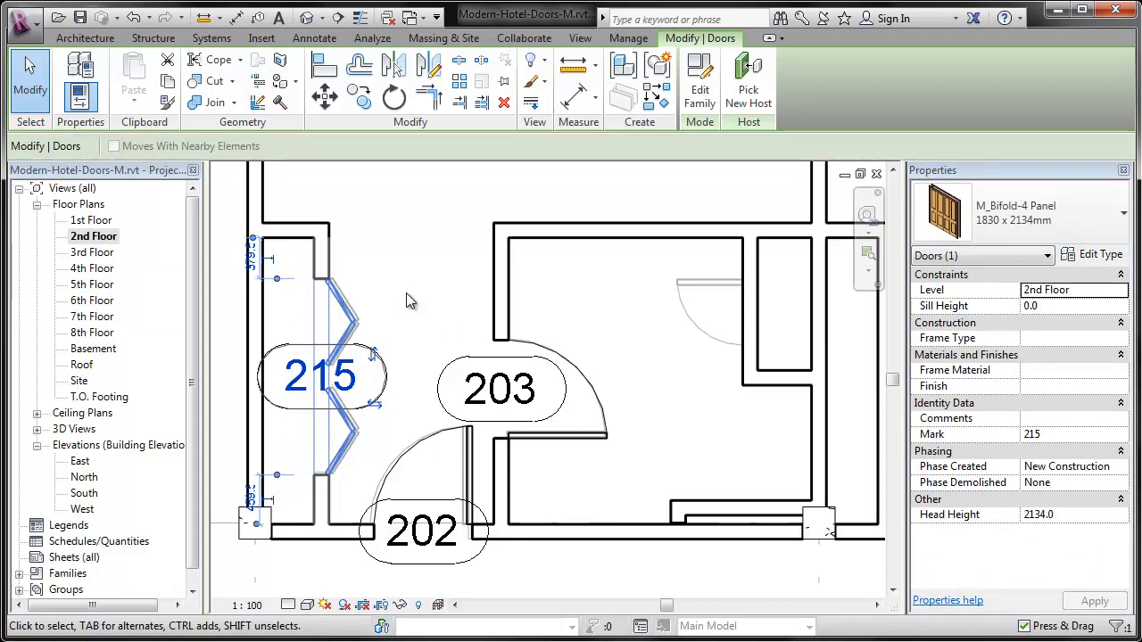
- Place tagged M_Bifold-4 Panel 1830 x 2134mm doors in the closet walls of the second, third and fourth units from the west
key("d")
key("r")
middle_click_drag(784, 353, 206, 354)
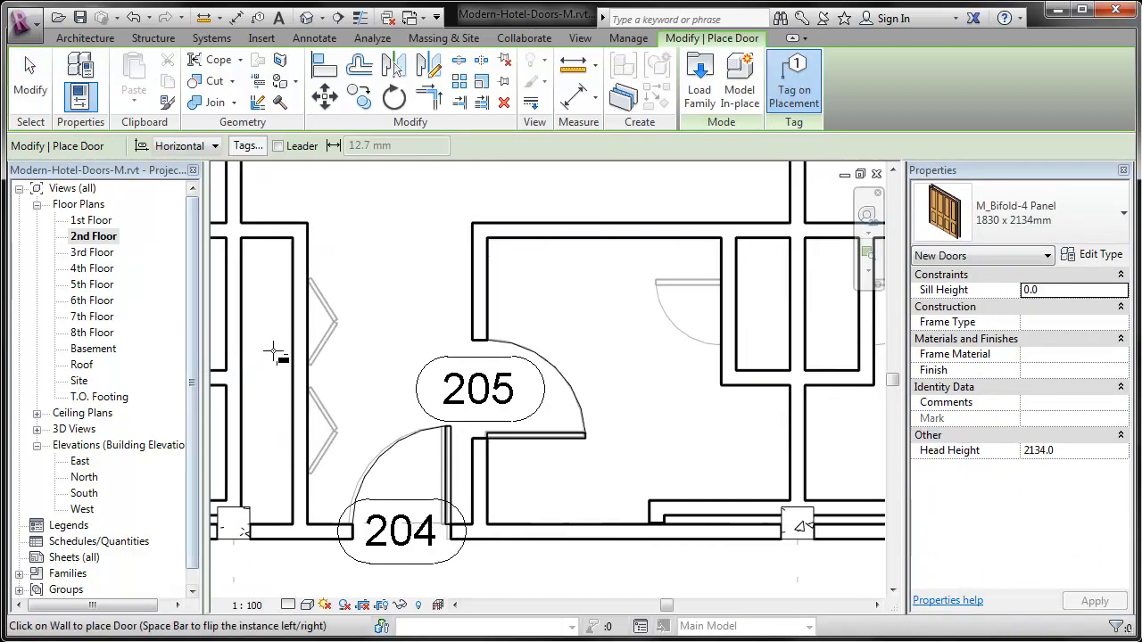
left_click(308, 370)
scroll(270, 379, "down", 2)
scroll(268, 379, "down", 1)
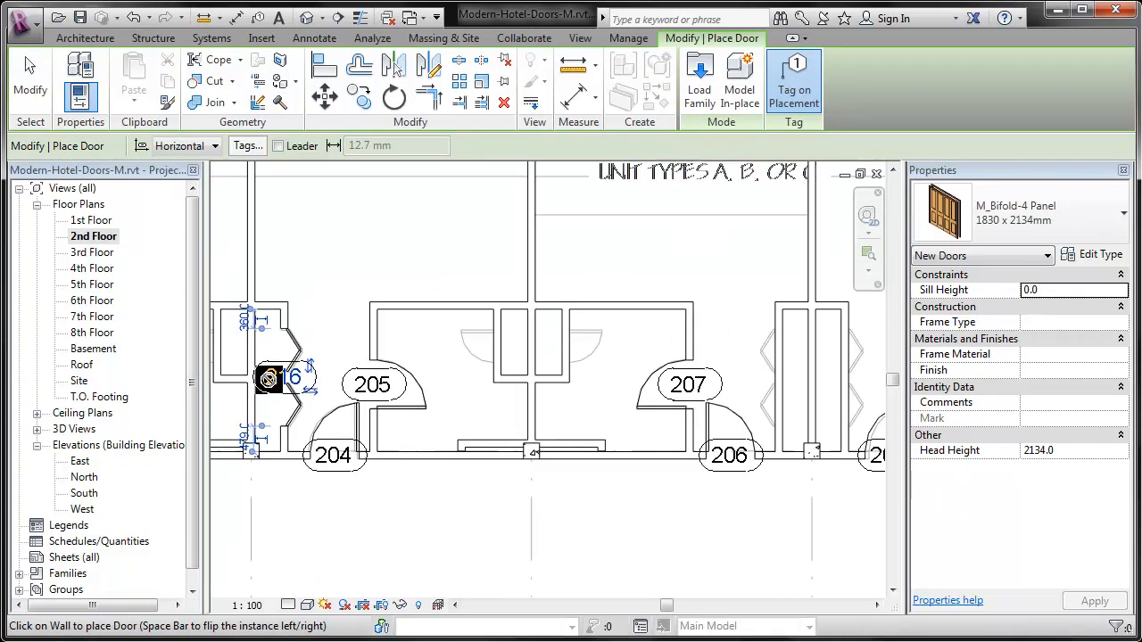
left_click(780, 384)
- Place tagged 1830 x 2134mm bifold doors in the closet walls of the fifth and sixth units, folding into the entry halls
middle_click_drag(781, 384, 309, 358)
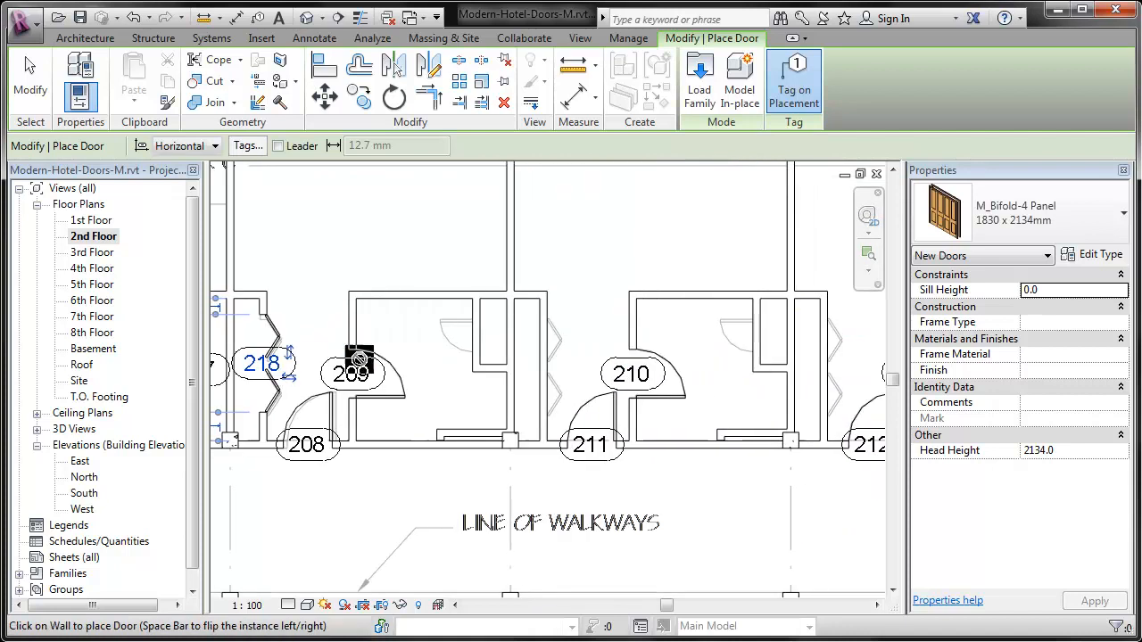
left_click(549, 366)
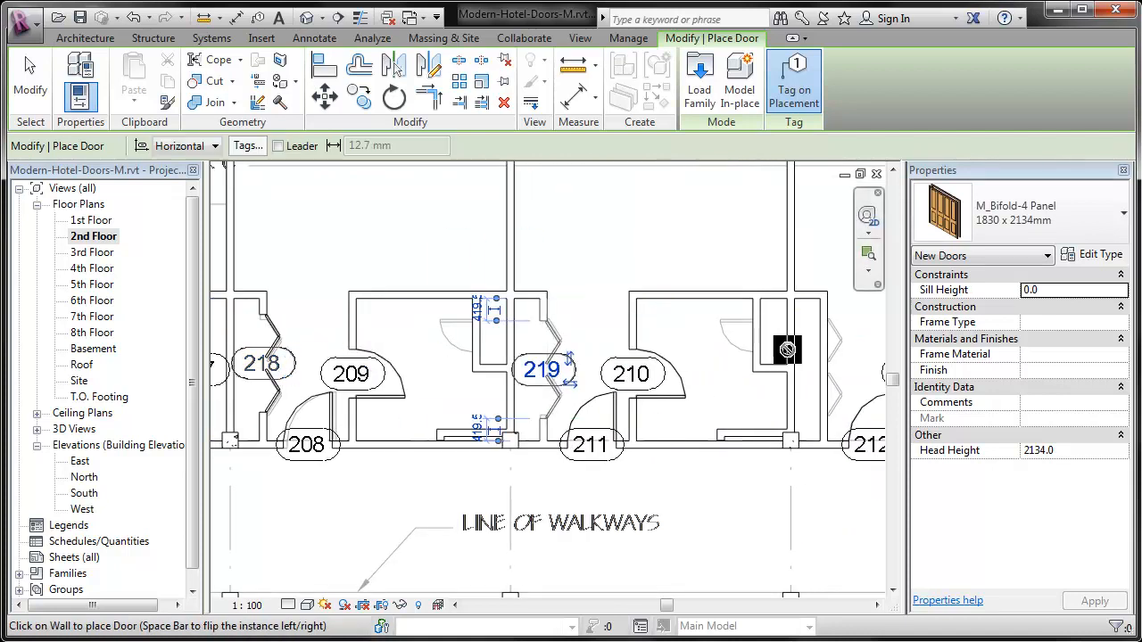
left_click(828, 367)
middle_click_drag(834, 375, 737, 395)
scroll(844, 361, "down", 4)
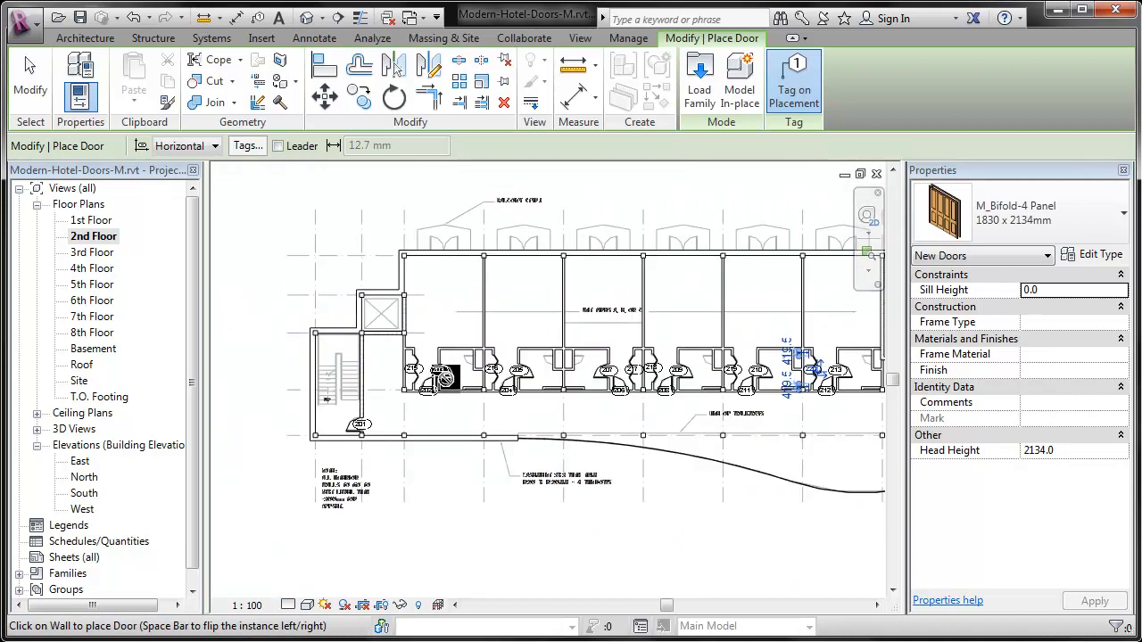
- Switch door placement to the M_Single-Flush 0762 x 2032mm type
scroll(442, 377, "up", 5)
scroll(311, 321, "up", 2)
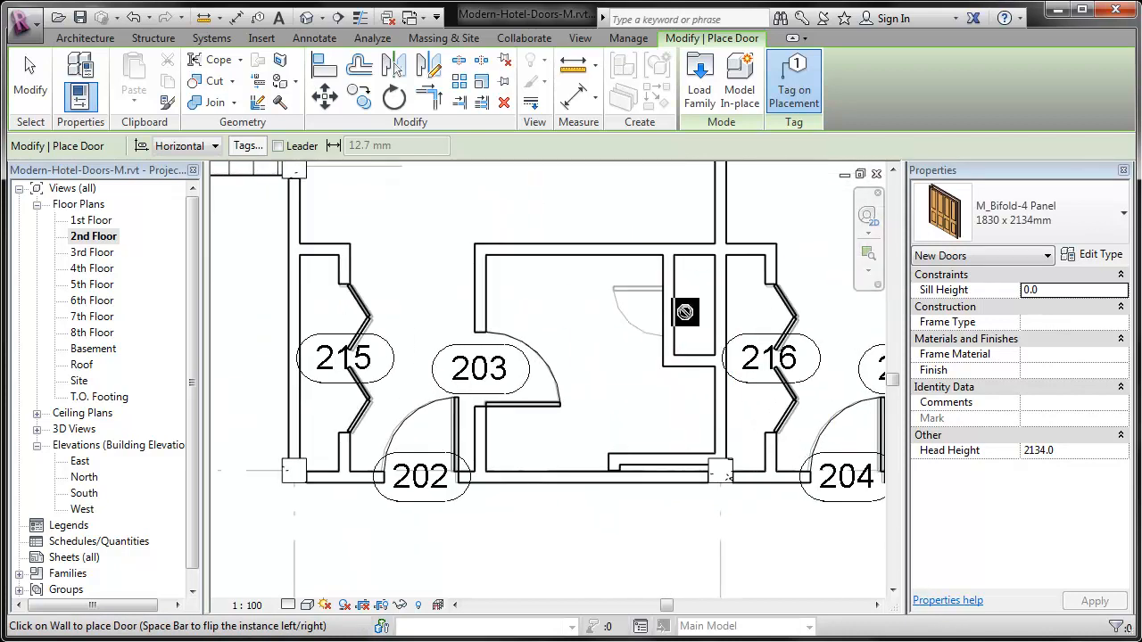
scroll(691, 312, "up", 1)
key("Escape")
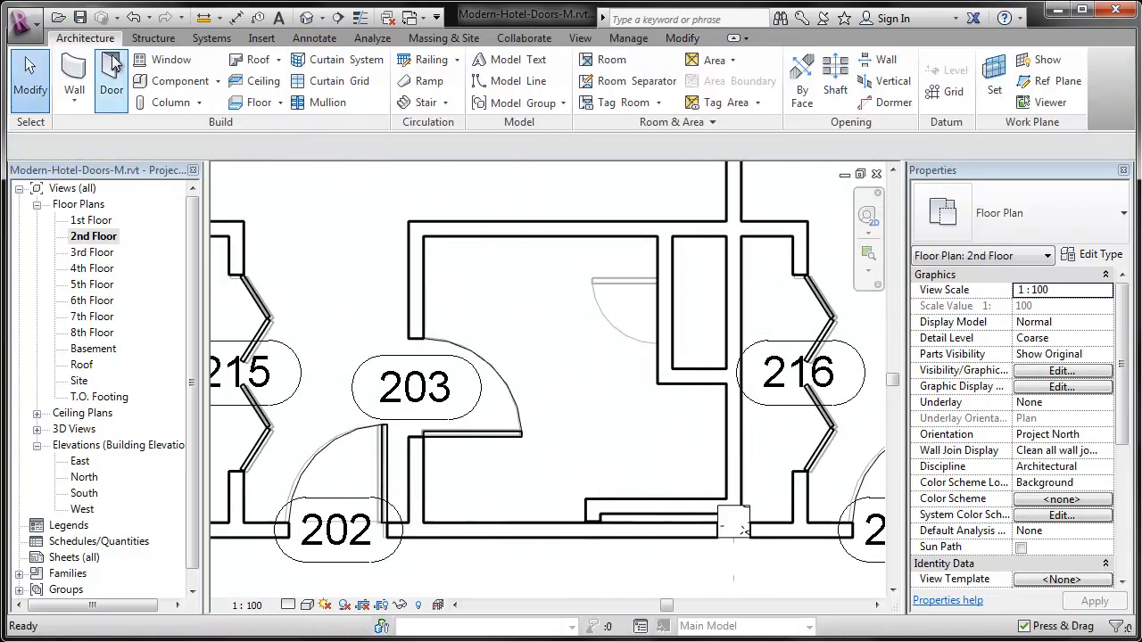
left_click(110, 63)
left_click(1018, 227)
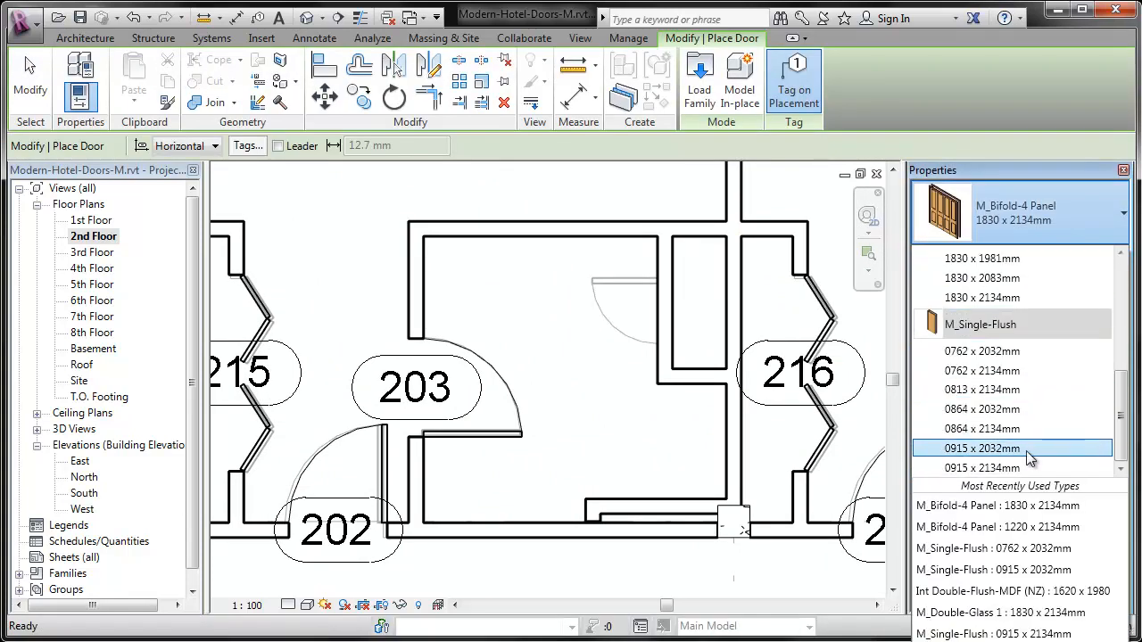
scroll(1027, 453, "up", 3)
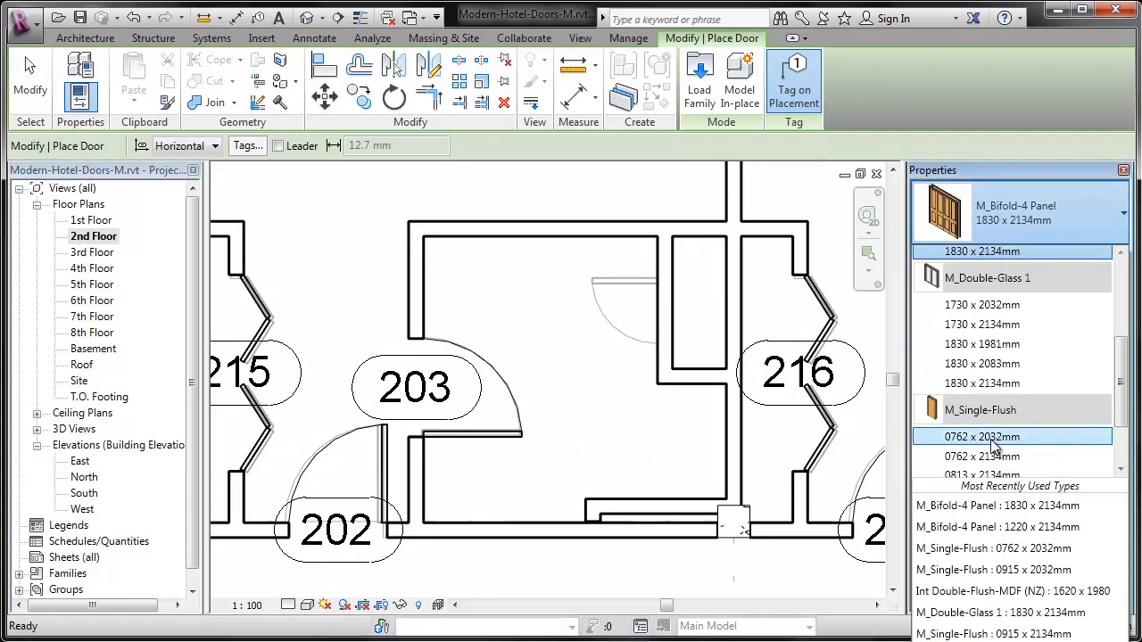
left_click(992, 437)
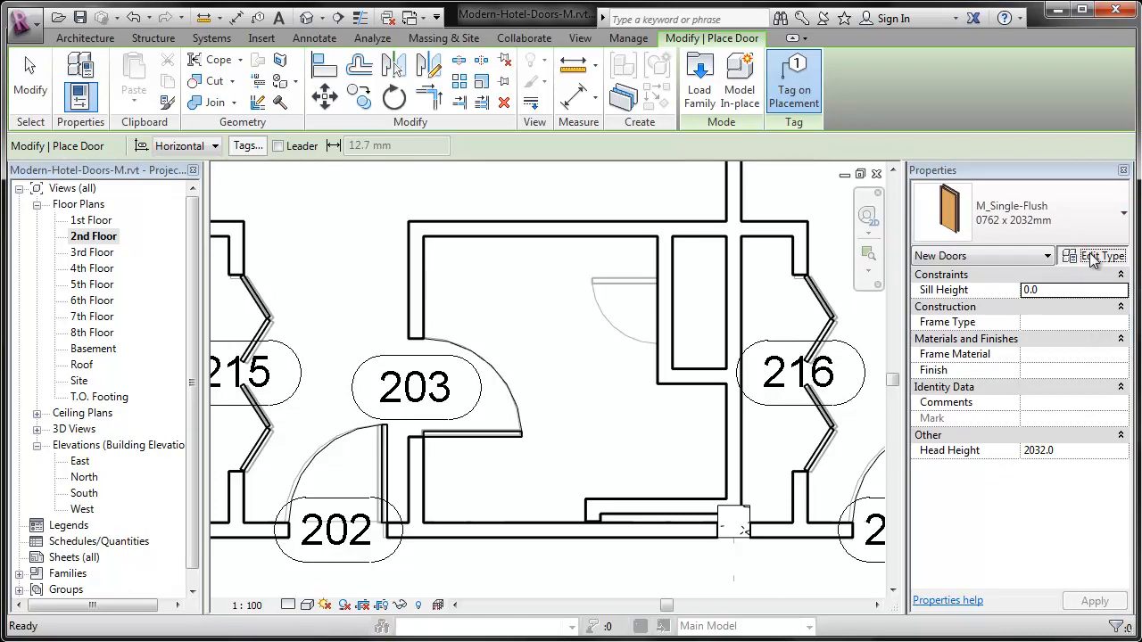
- Duplicate the single-flush door type as 0620 x 2032 and set the new type's width to 620 mm
left_click(1093, 256)
left_click_drag(1091, 237, 624, 88)
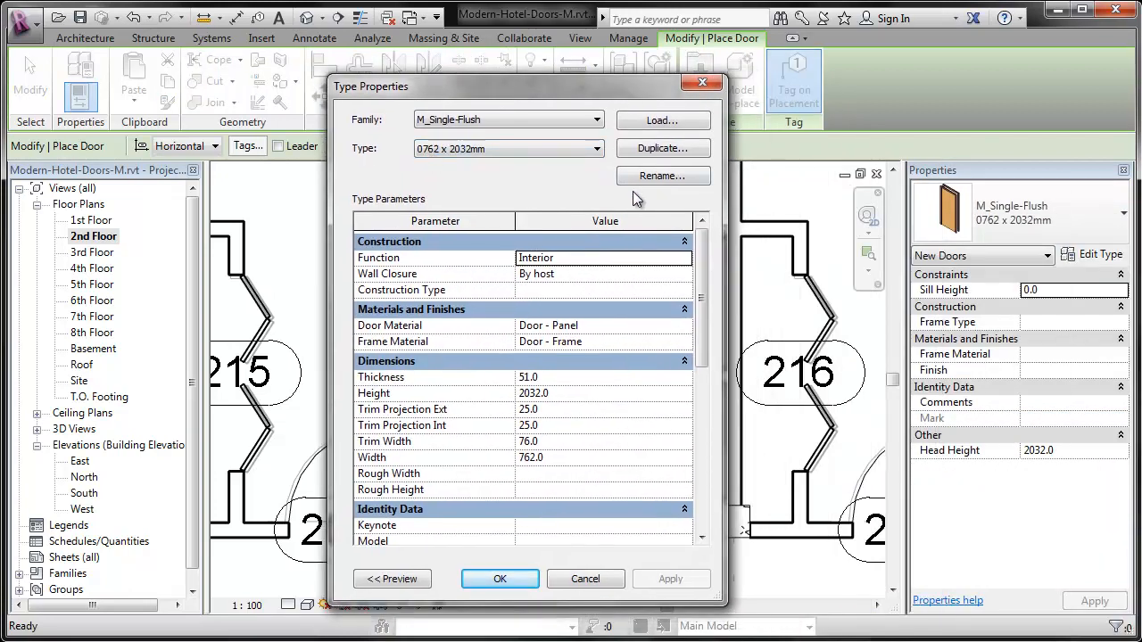
left_click(661, 149)
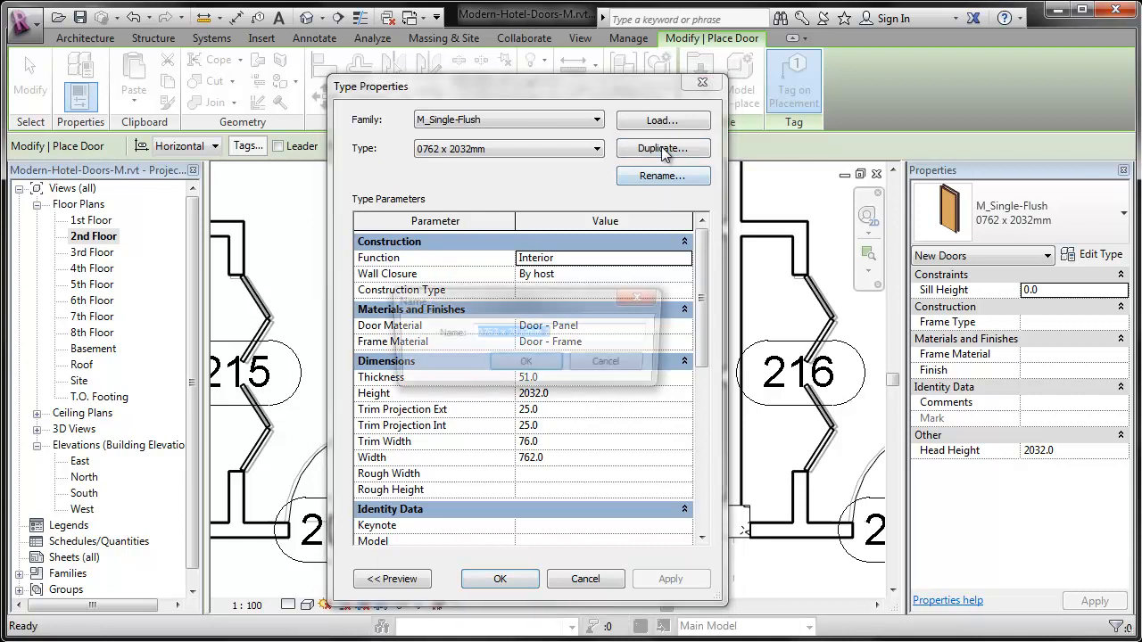
type("0620 x 202=32")
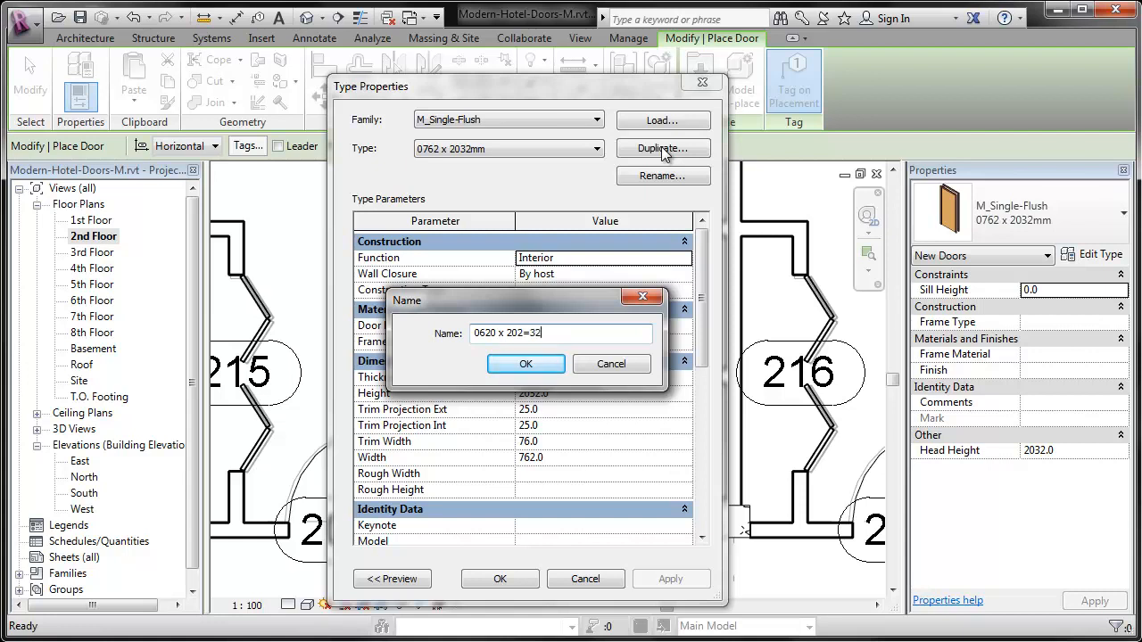
key("Return")
left_click(570, 381)
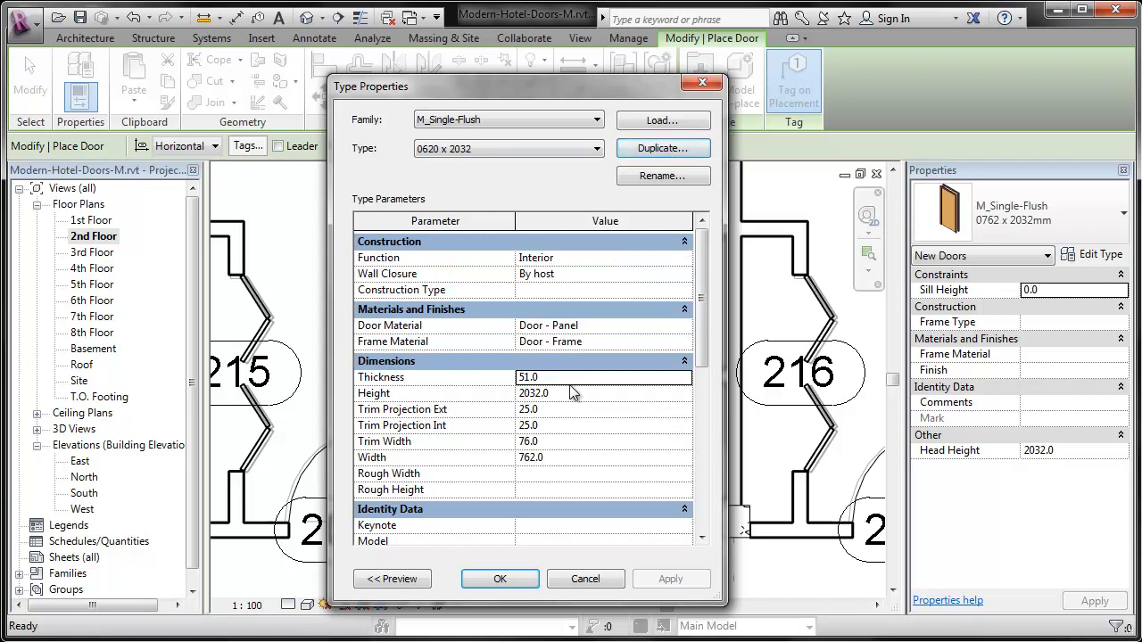
left_click(575, 456)
type("620.0")
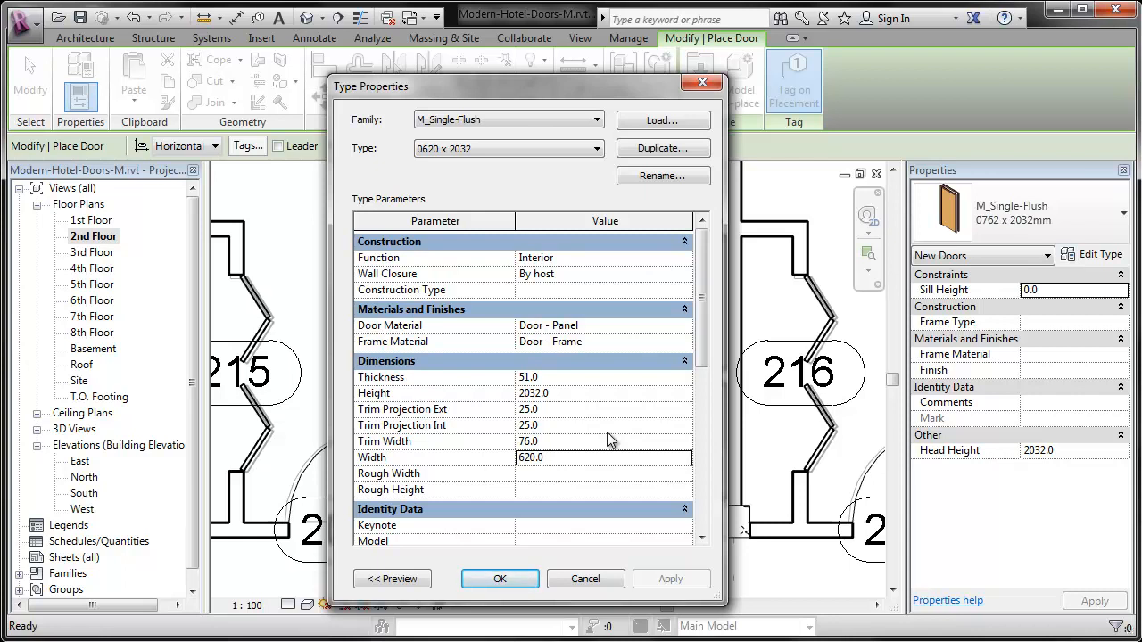
left_click(501, 579)
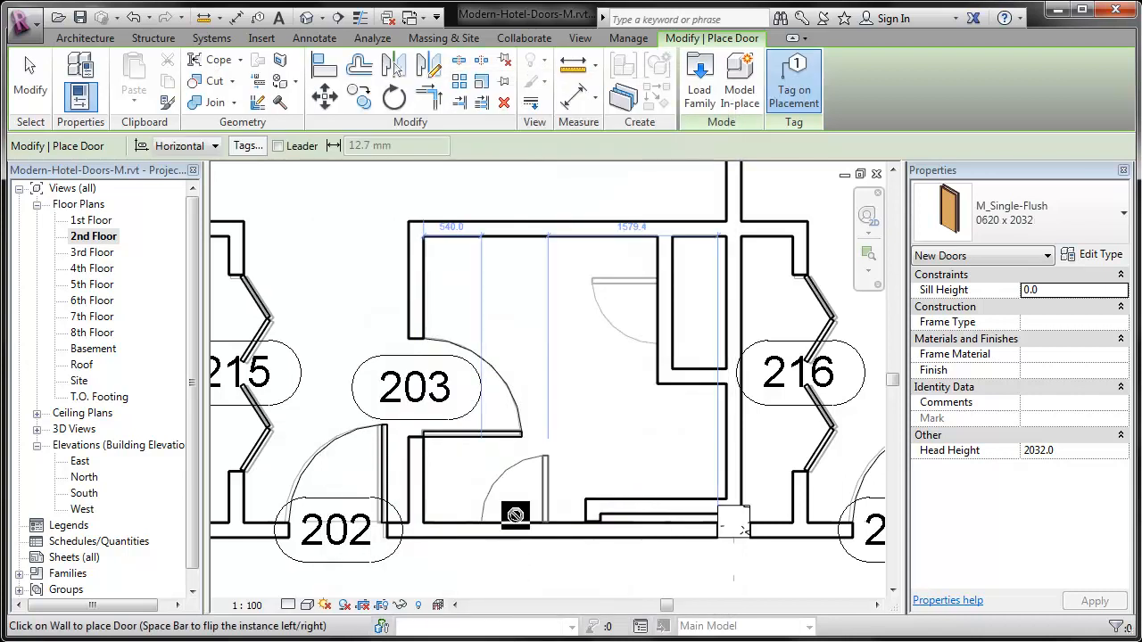
- Place tagged M_Single-Flush 0620 x 2032 doors in the small bathroom closets of the first three units from the west, swinging into the bathrooms
left_click(665, 311)
middle_click_drag(722, 306, 327, 326)
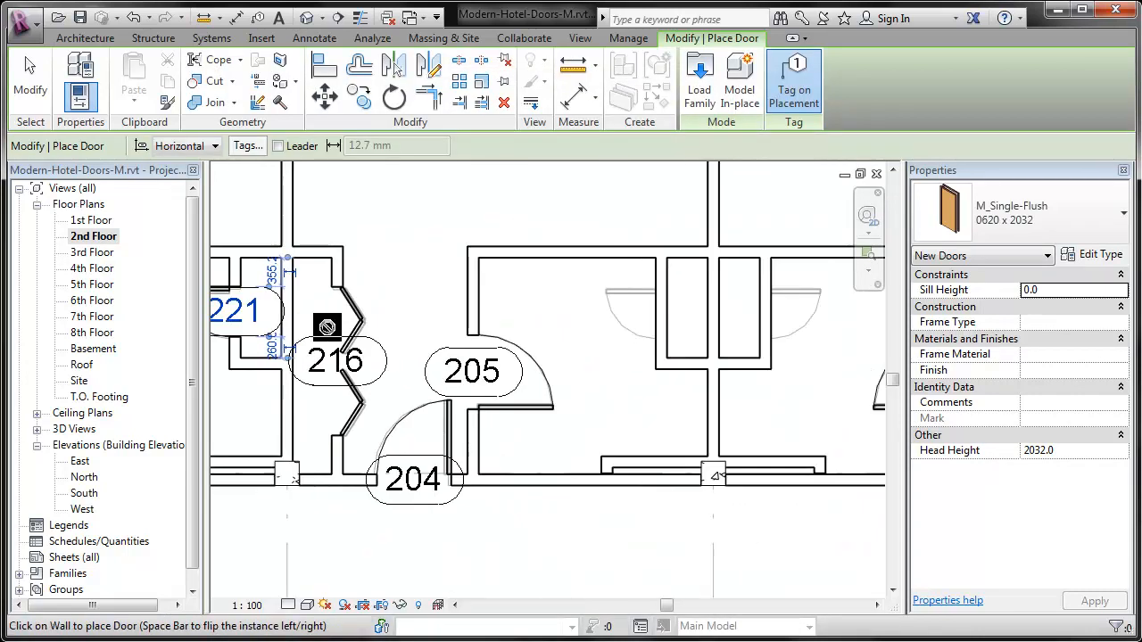
left_click(658, 318)
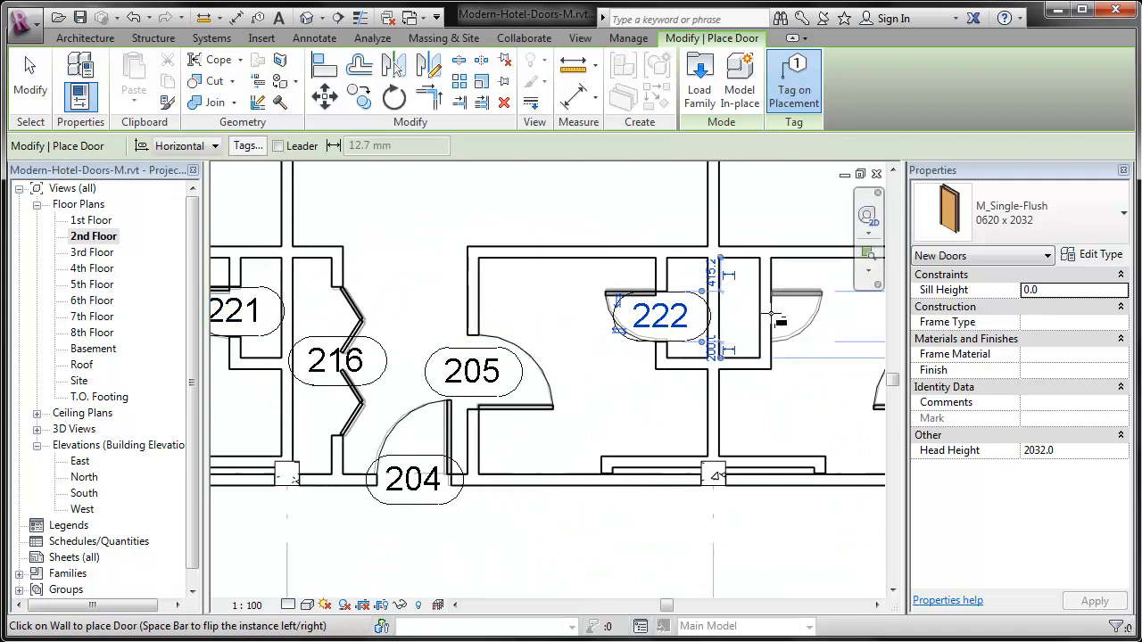
mouse_move(778, 318)
middle_mouse_down()
mouse_move(280, 276)
mouse_move(219, 254)
middle_mouse_up()
middle_click_drag(724, 271, 307, 272)
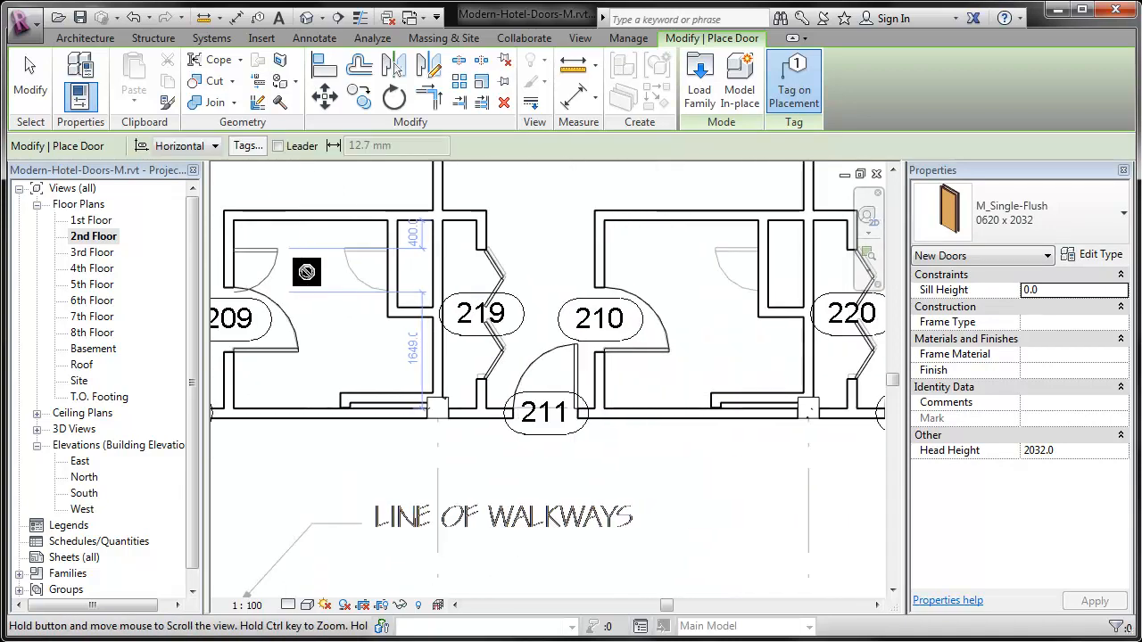
- Place tagged 0620 x 2032 single-flush doors in the bathroom closets of the fourth, fifth and sixth units, then end door placement
left_click(391, 266)
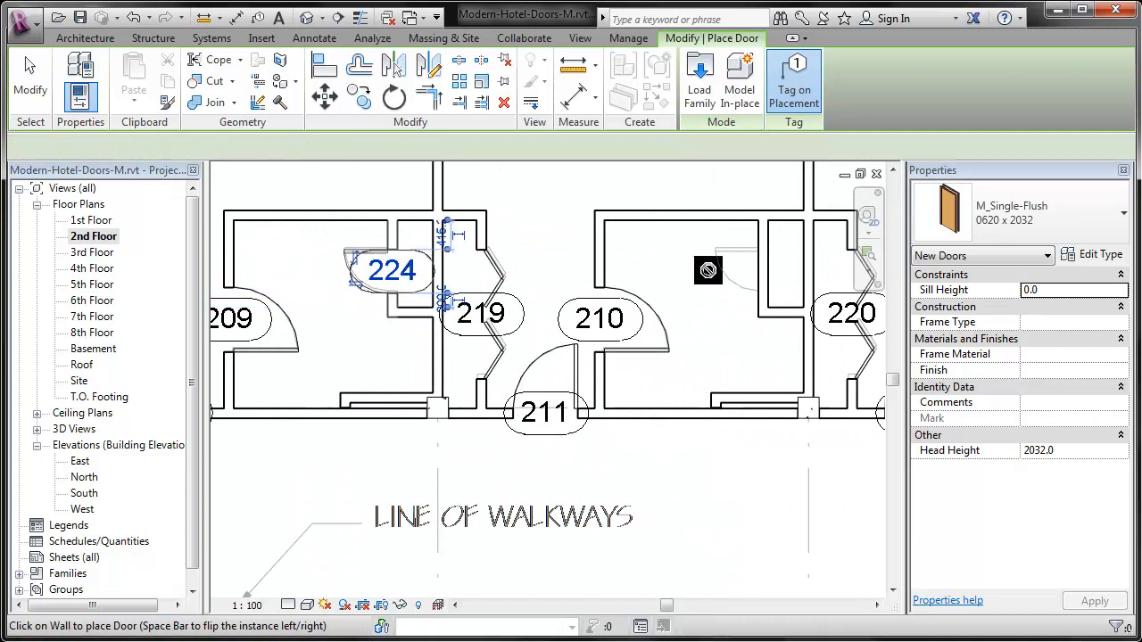
left_click(759, 266)
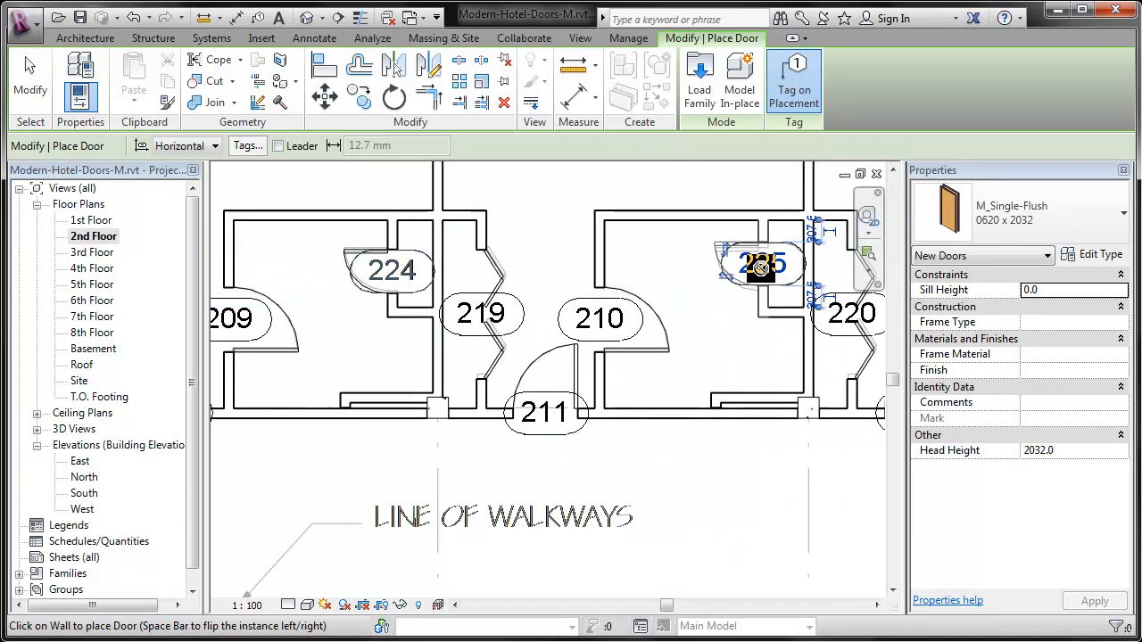
middle_click_drag(759, 266, 482, 328)
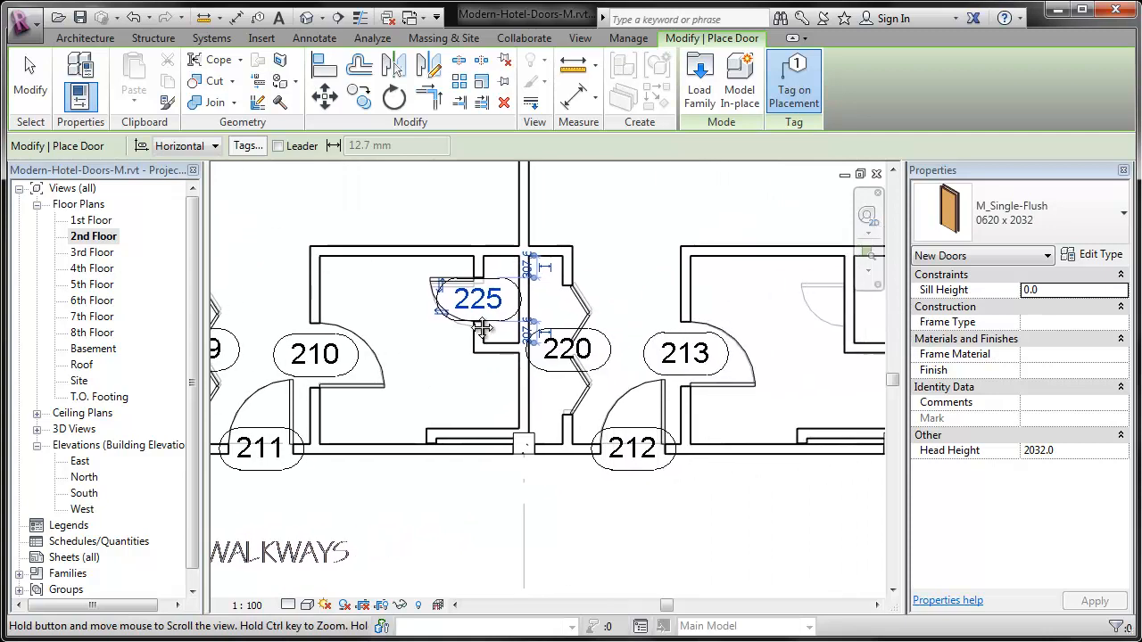
middle_click_drag(769, 260, 496, 255)
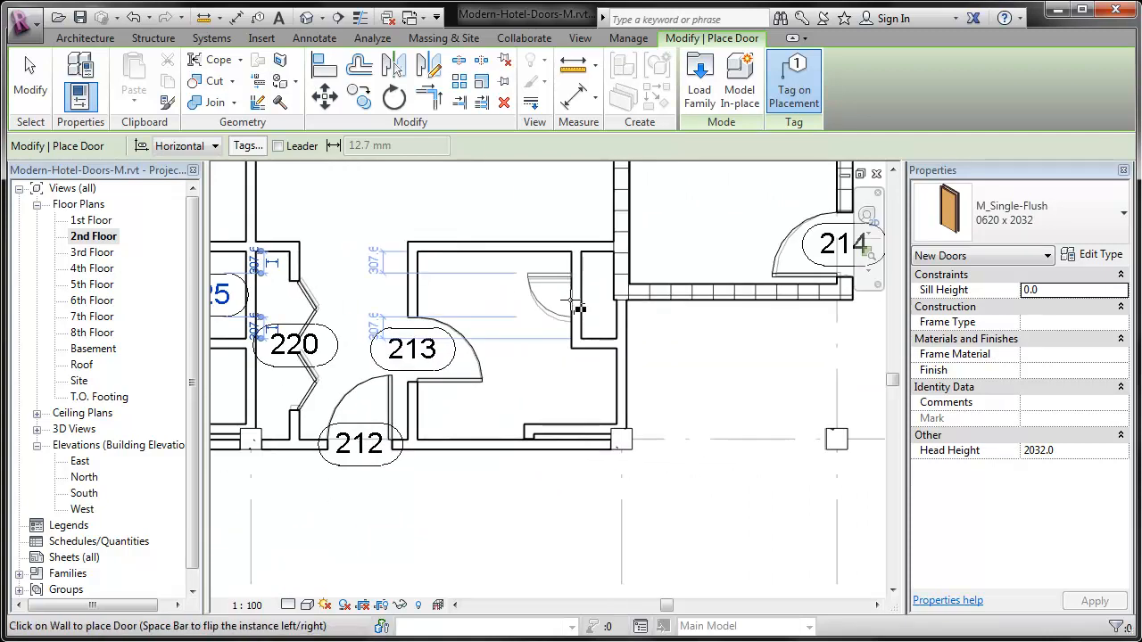
left_click(575, 312)
scroll(737, 441, "down", 3)
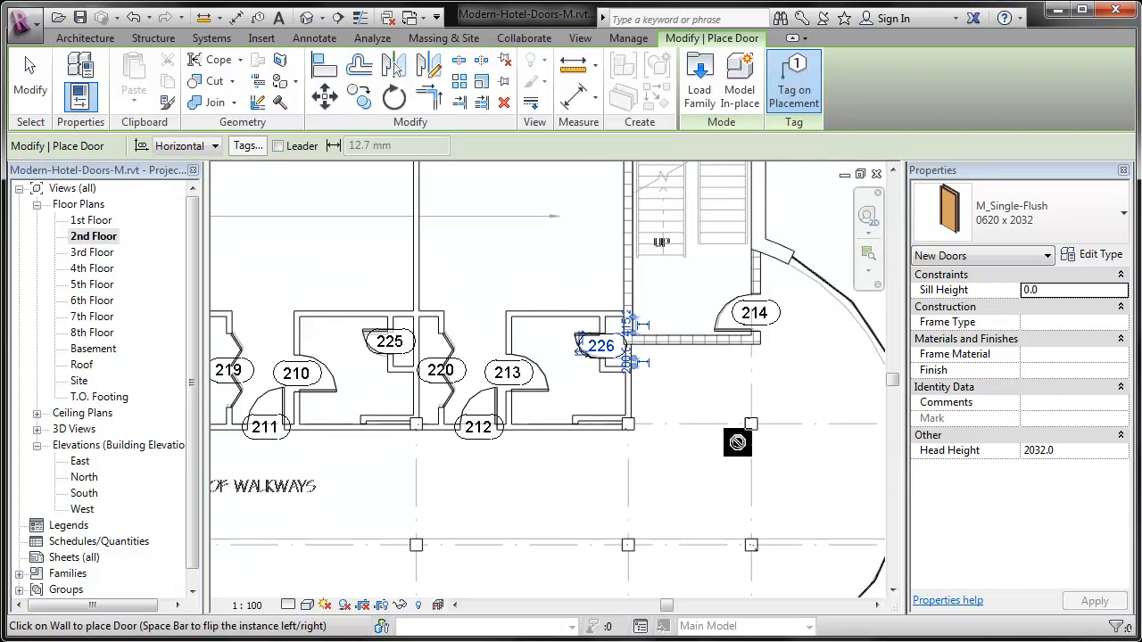
key("Escape")
key("Escape")
scroll(800, 408, "down", 2)
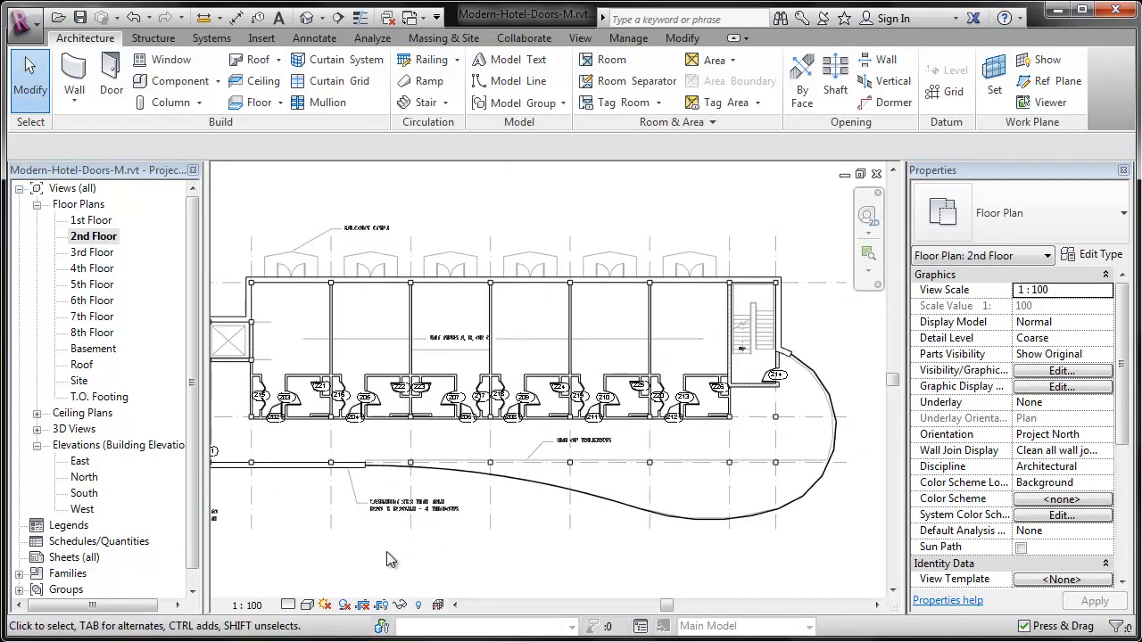
- Set up window placement with the Casement 3x3 with Trim 1220 x1220mm type and tagging on placement enabled
middle_click_drag(385, 551, 539, 538)
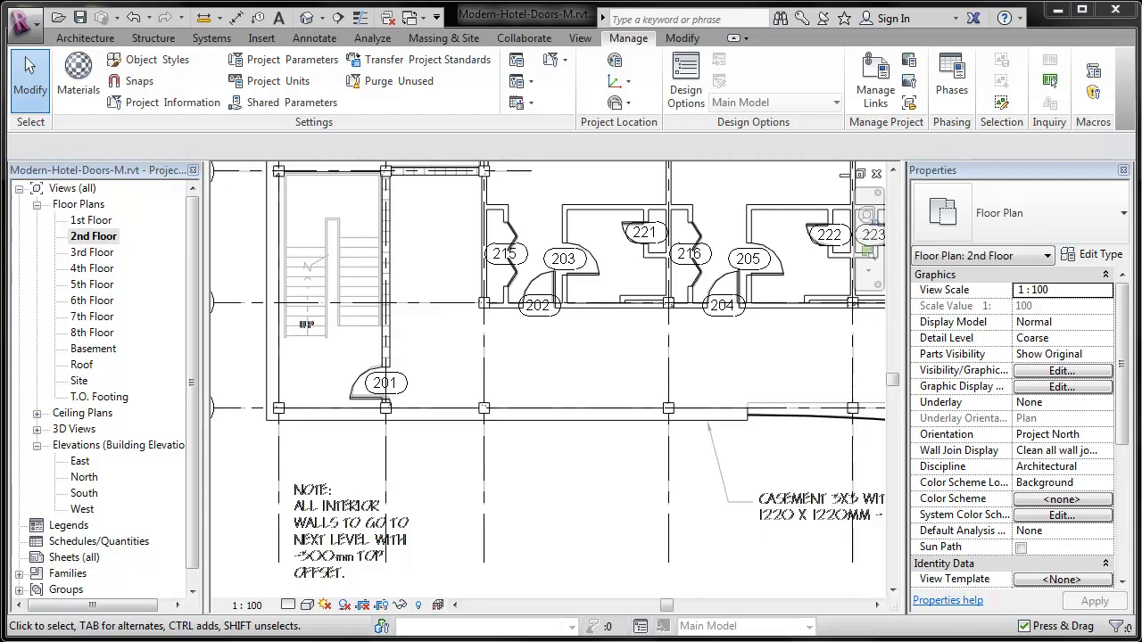
mouse_move(531, 369)
middle_mouse_down()
mouse_move(546, 358)
mouse_move(542, 369)
middle_mouse_up()
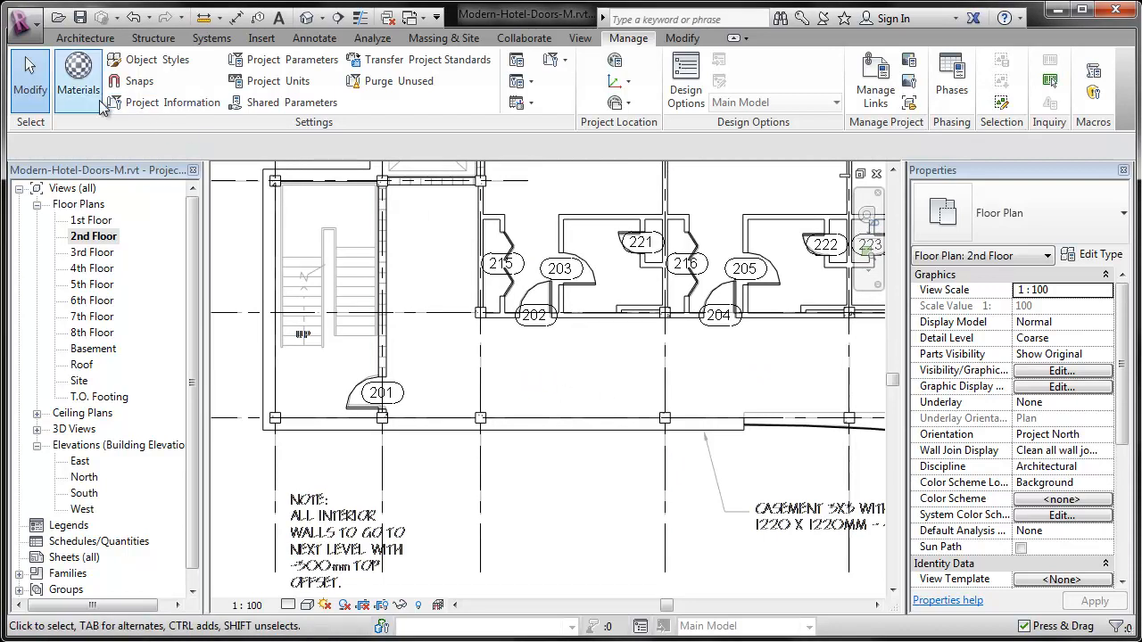
left_click(79, 40)
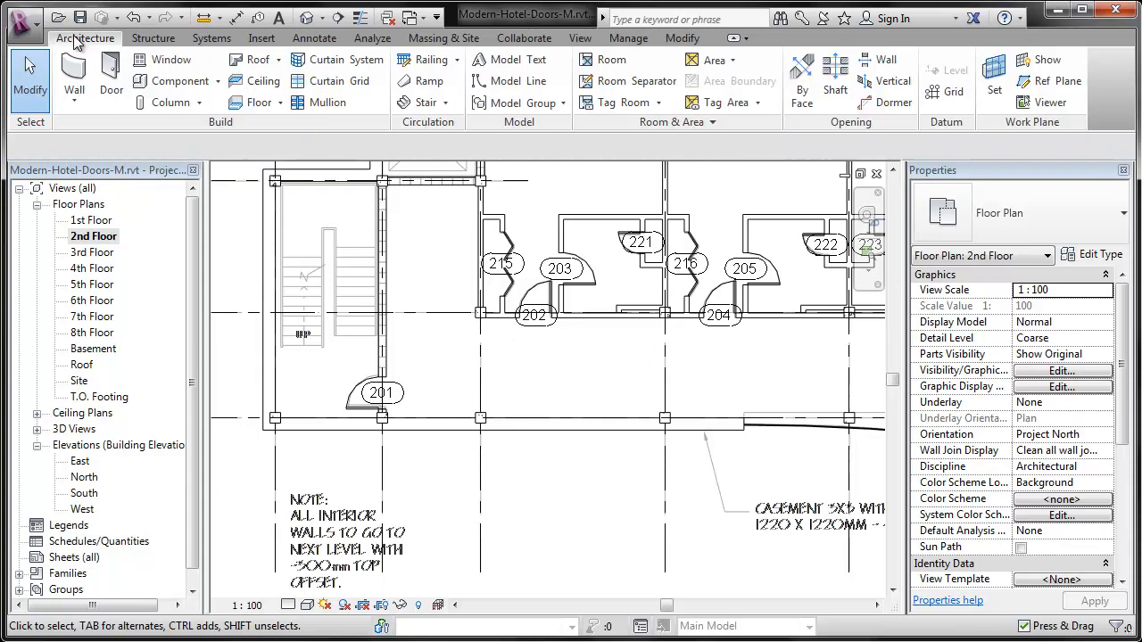
left_click(165, 60)
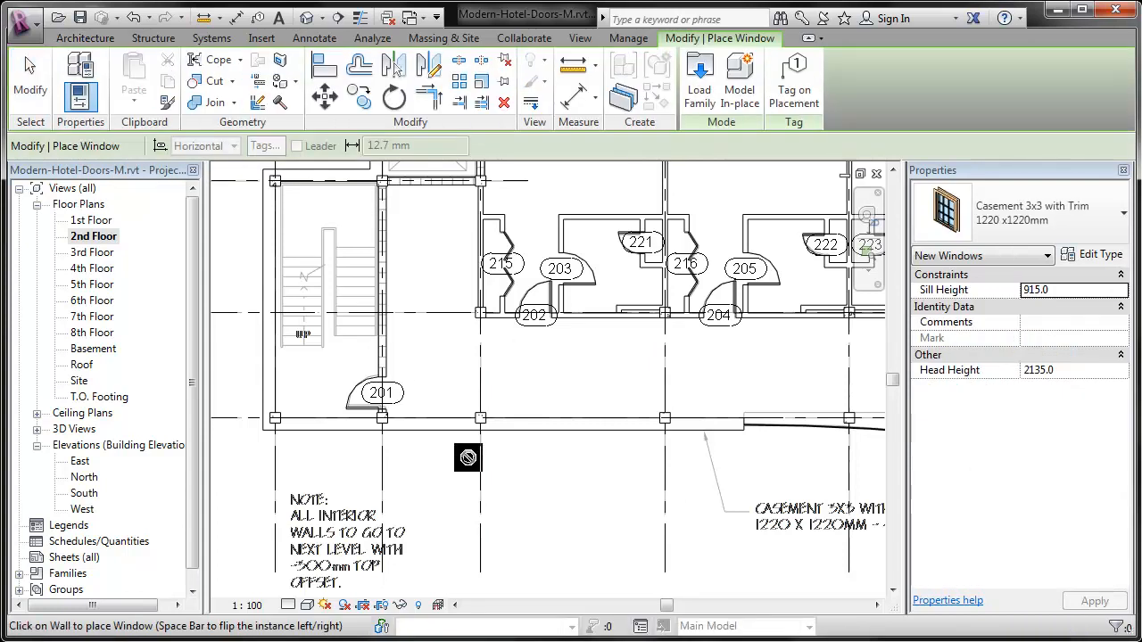
left_click(1057, 219)
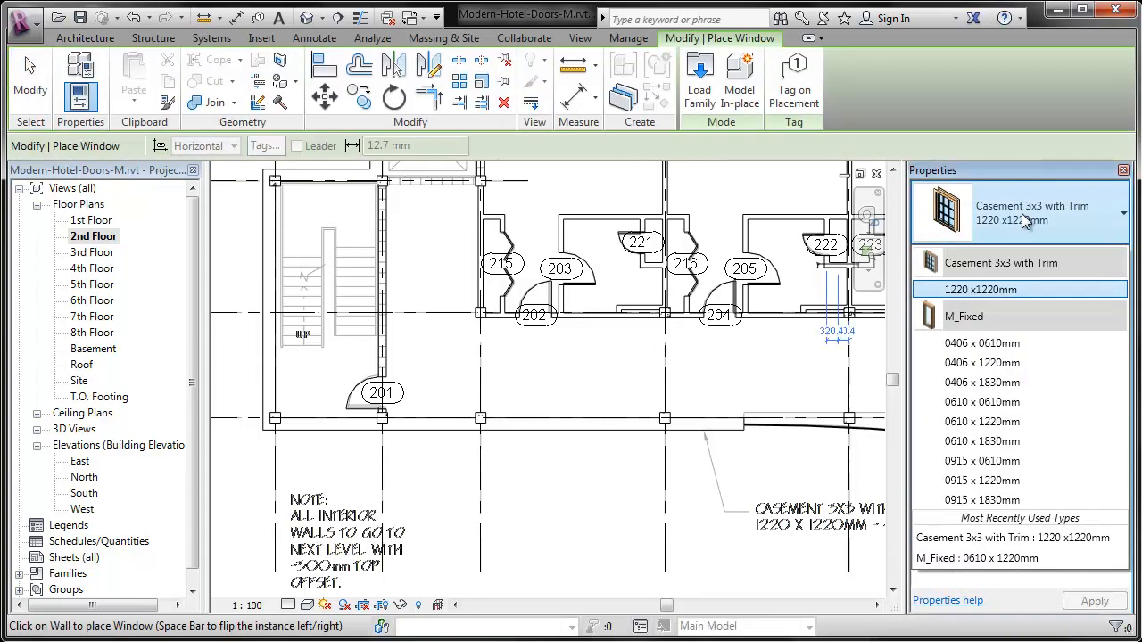
left_click(1013, 295)
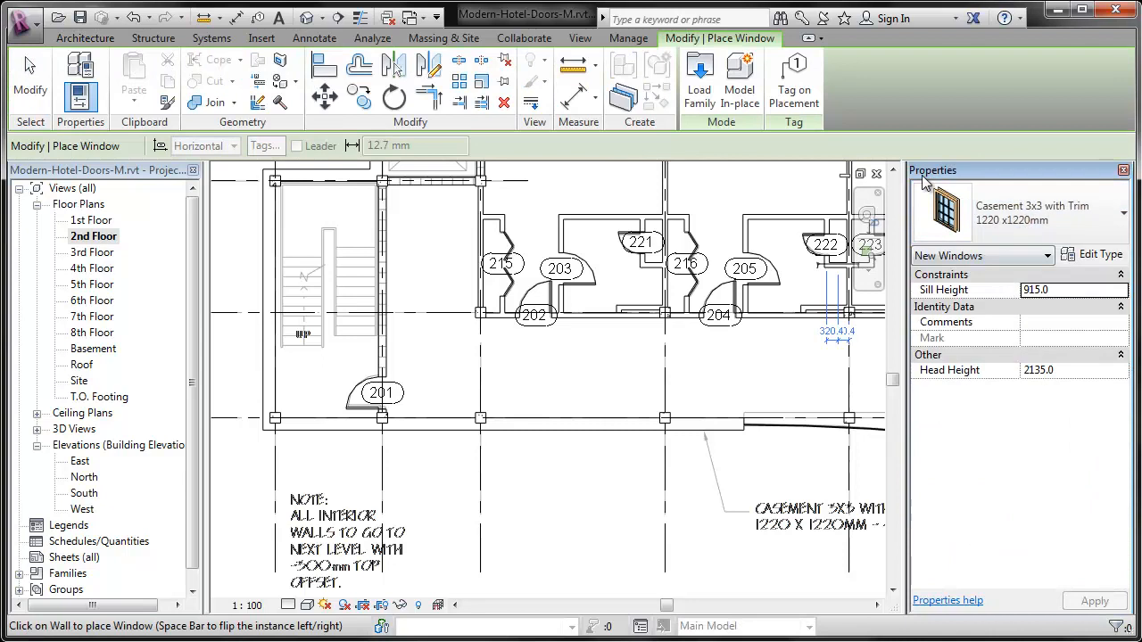
left_click(797, 74)
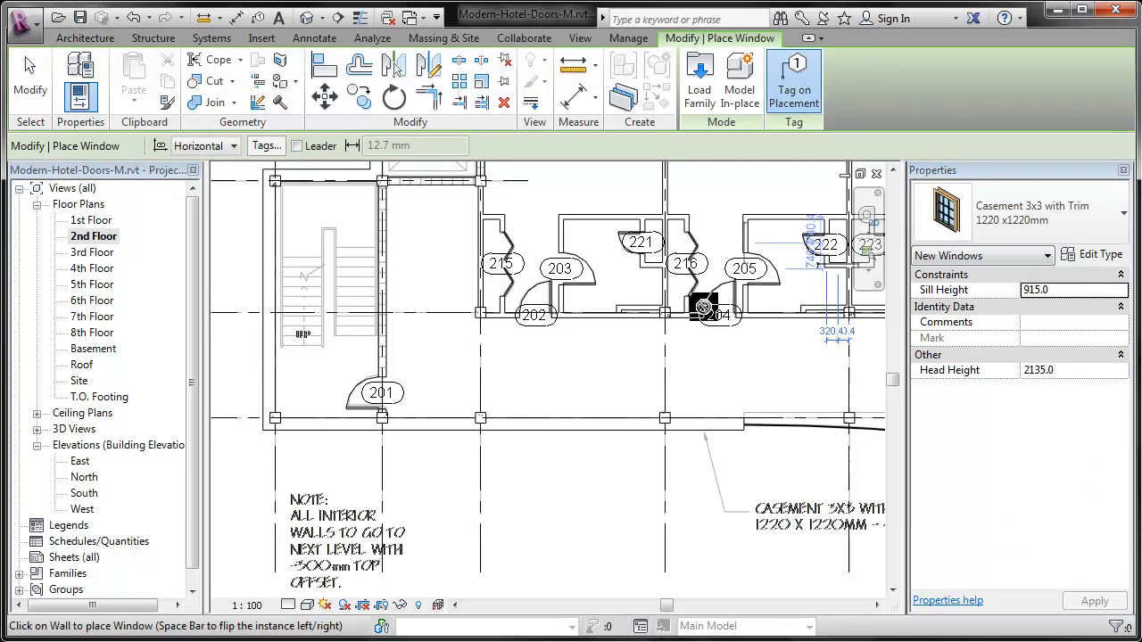
- Place four tagged casement windows in the straight south walkway wall, the first about 4500 mm from its west end and the others about 2500–2900 mm apart
left_click(428, 431)
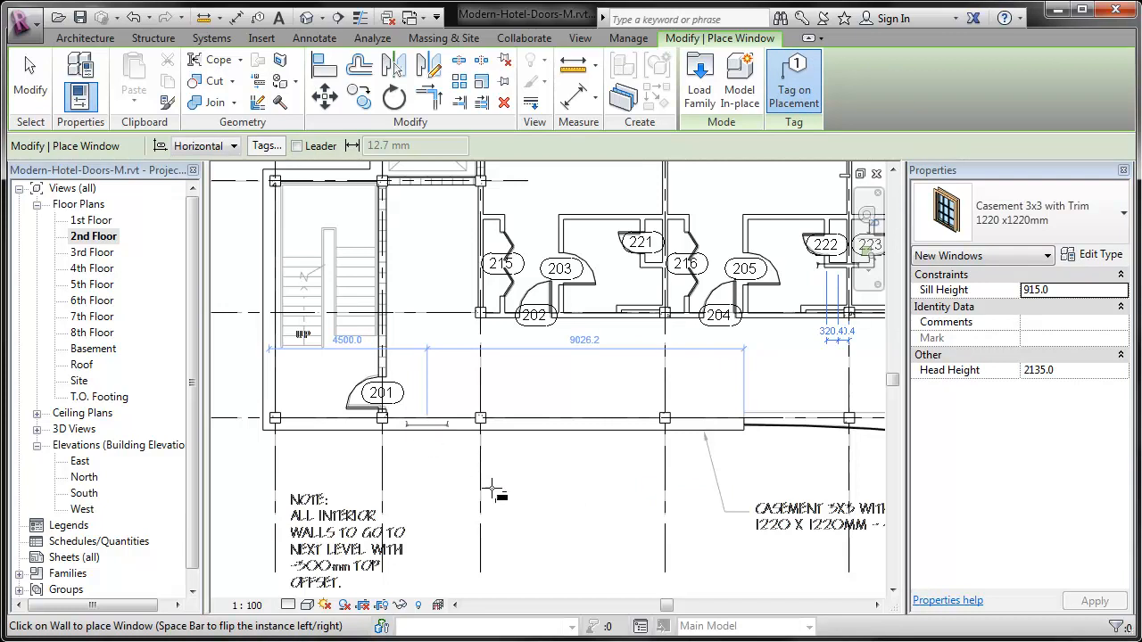
left_click(530, 427)
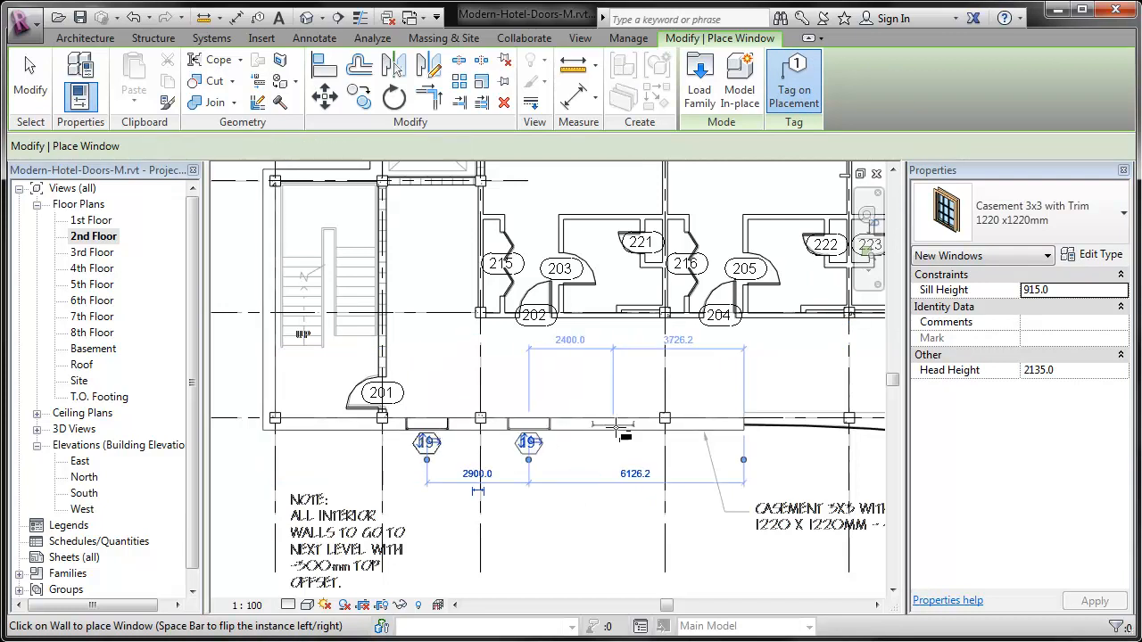
left_click(618, 427)
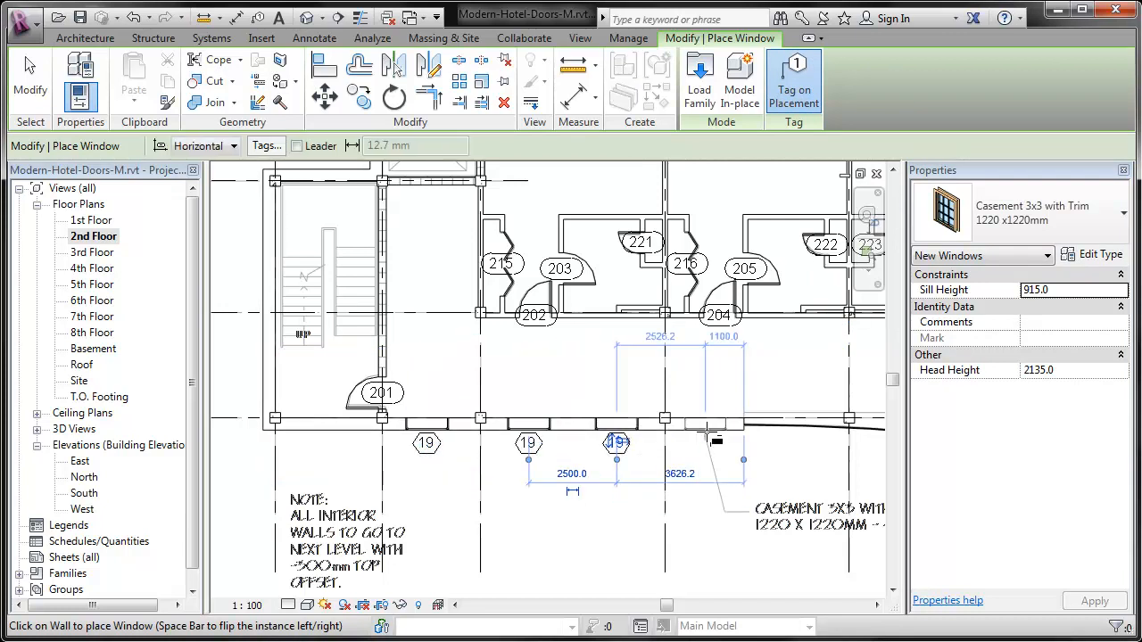
left_click(707, 430)
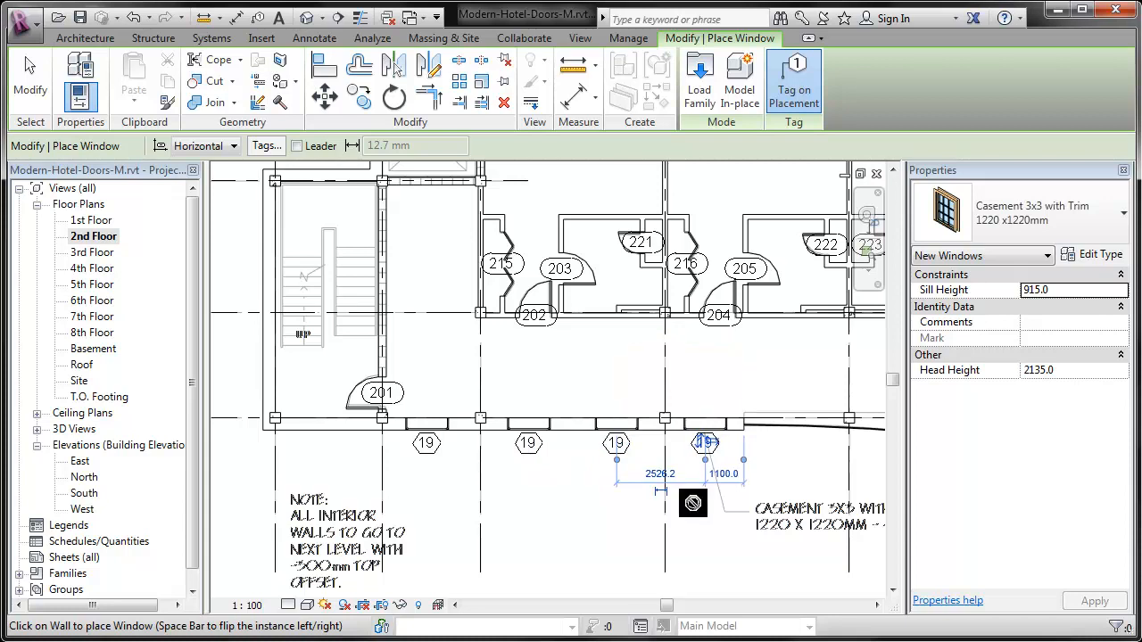
key("Escape")
key("Escape")
- Reference the westernmost window's dimension to the grid line at door 201 and set its centre 1400 mm from that line
scroll(464, 478, "up", 3)
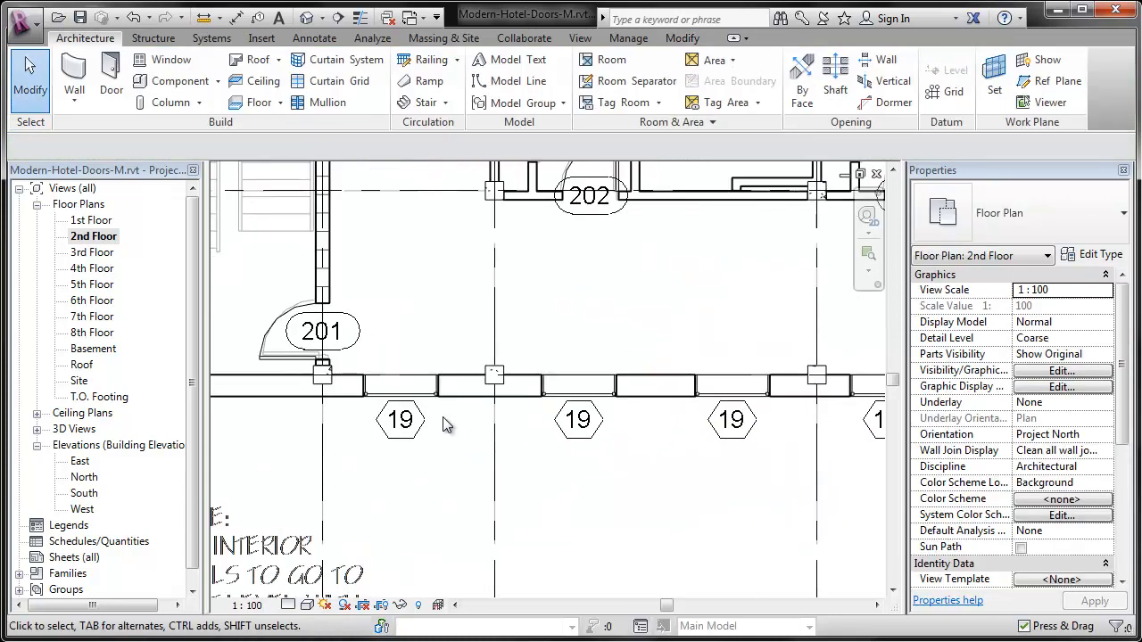
left_click(435, 399)
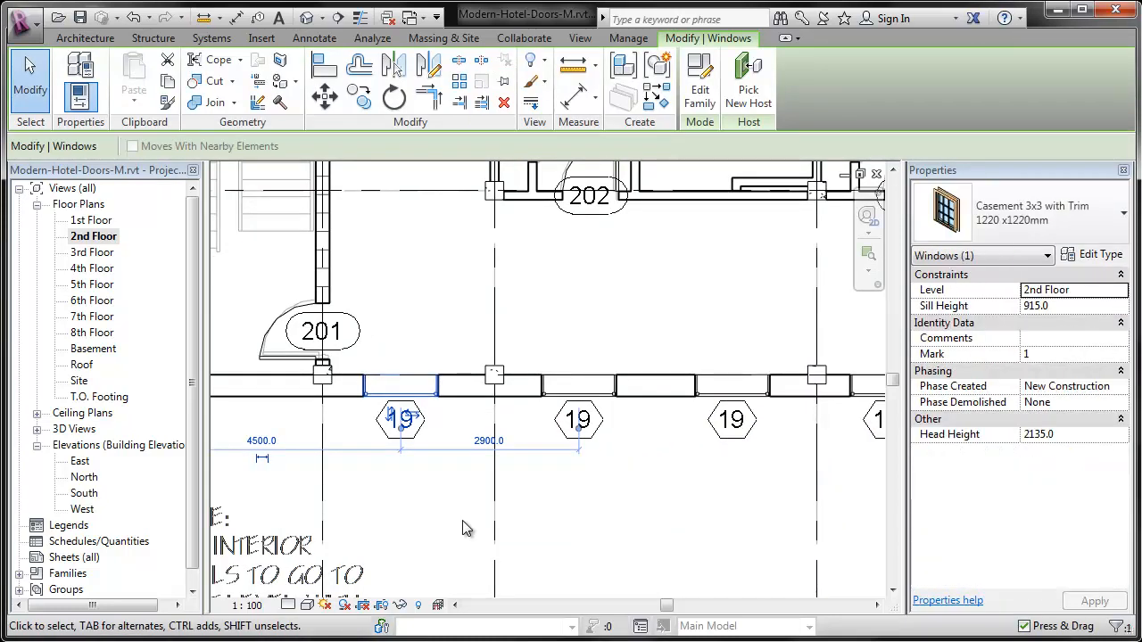
scroll(451, 457, "up", 1)
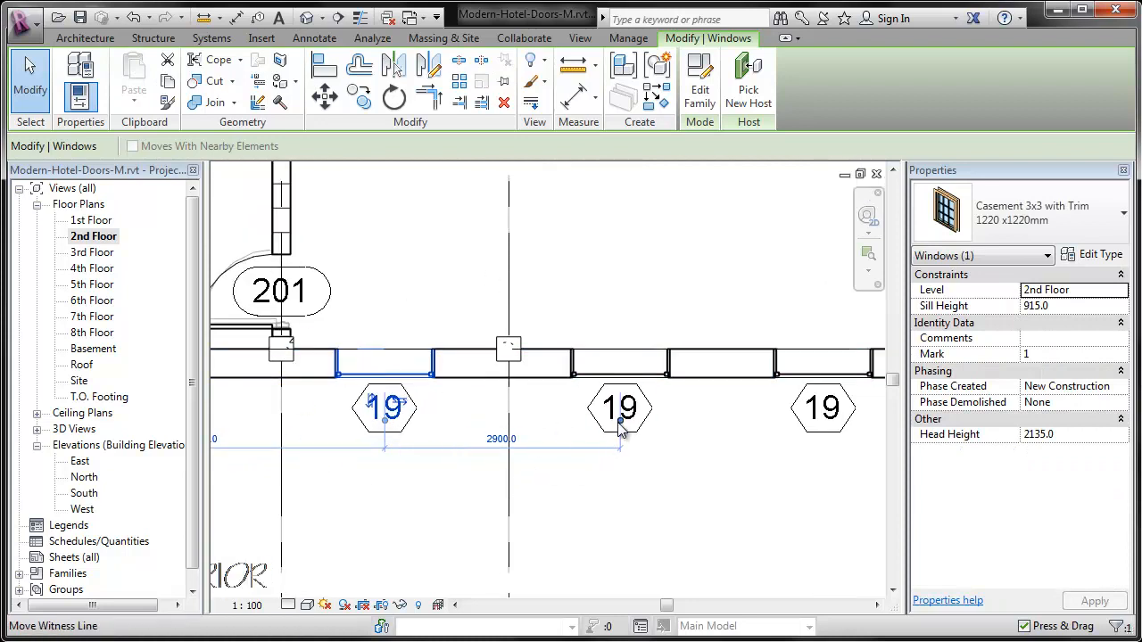
middle_click_drag(461, 506, 740, 500)
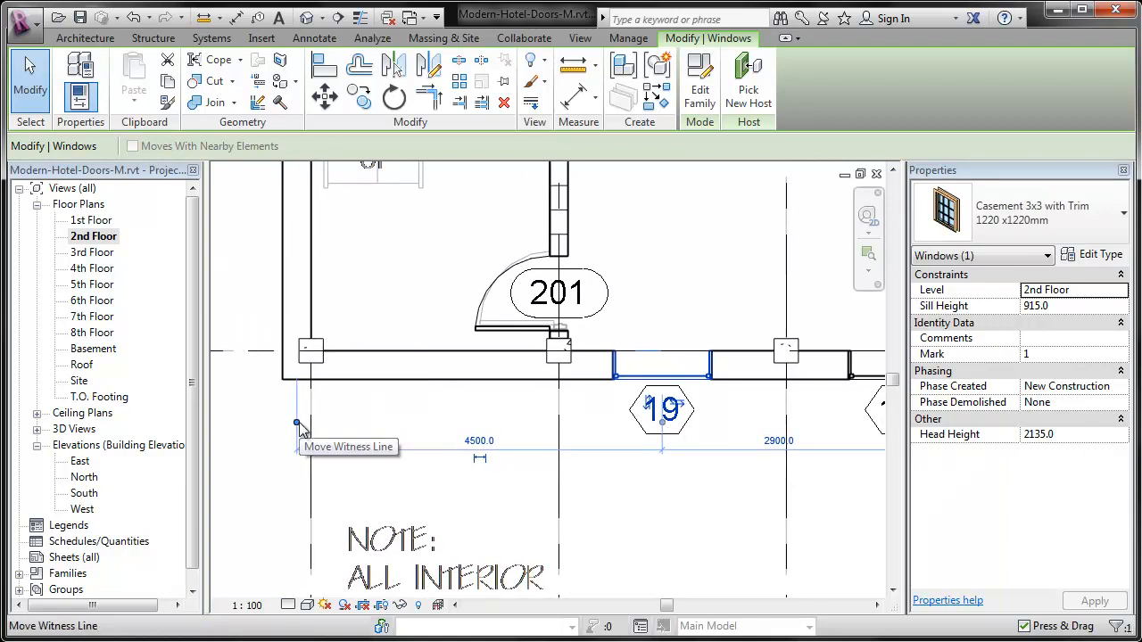
left_click_drag(297, 424, 557, 498)
left_click(614, 439)
type("14")
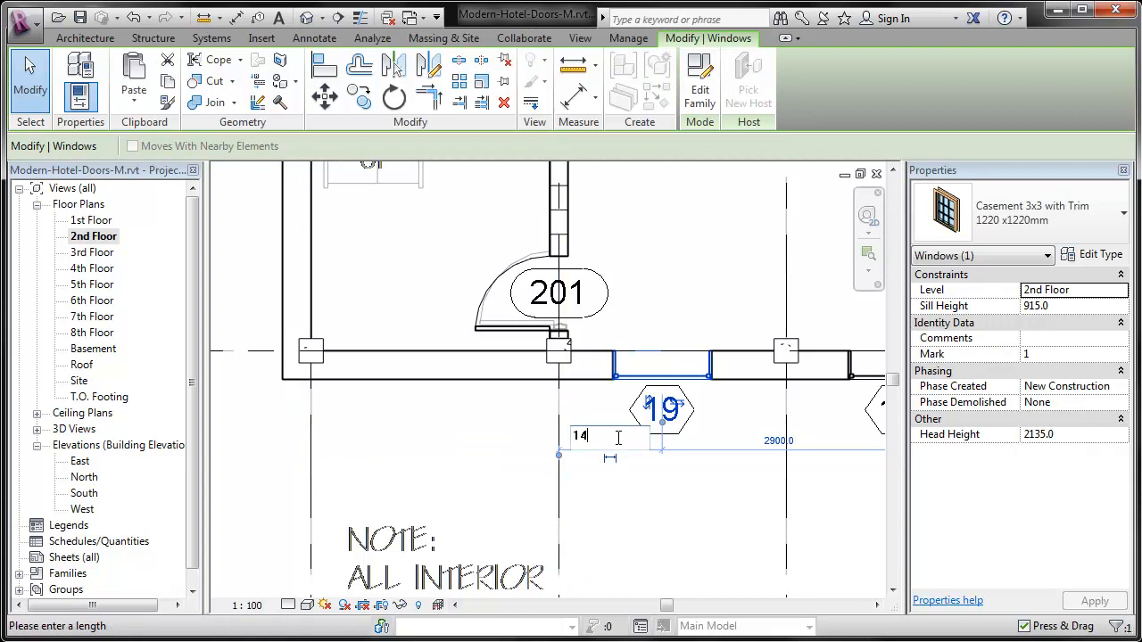
type("00")
key("Return")
left_click(688, 513)
- Reference the second window's dimension to the grid line just west of it and set the distance to 1400 mm
middle_click_drag(688, 512, 407, 502)
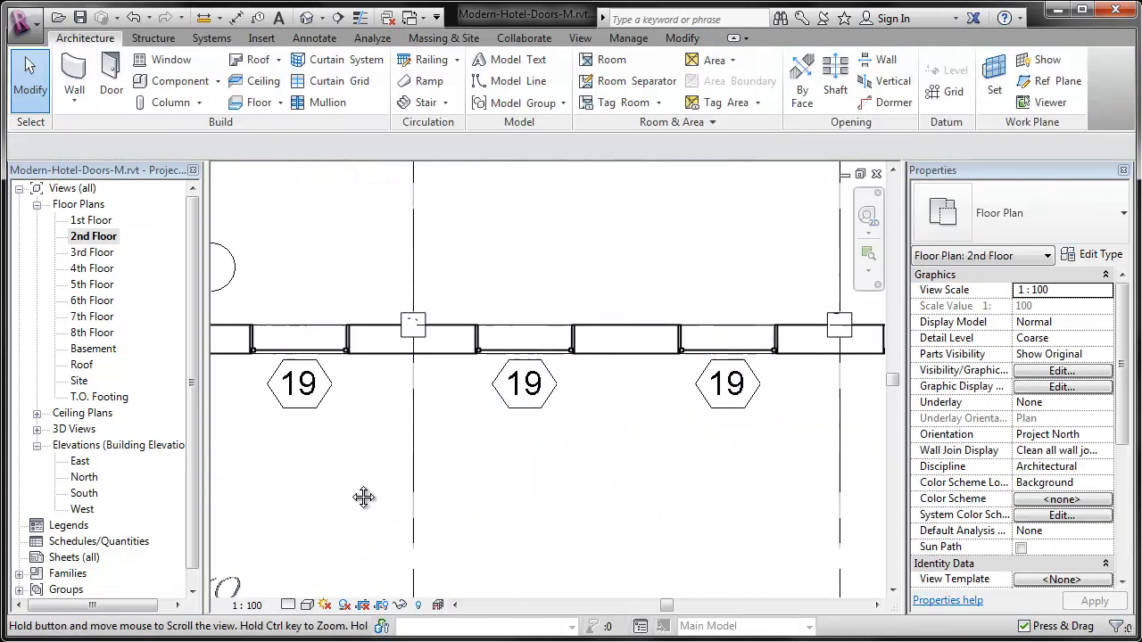
scroll(518, 365, "up", 3)
left_click(513, 331)
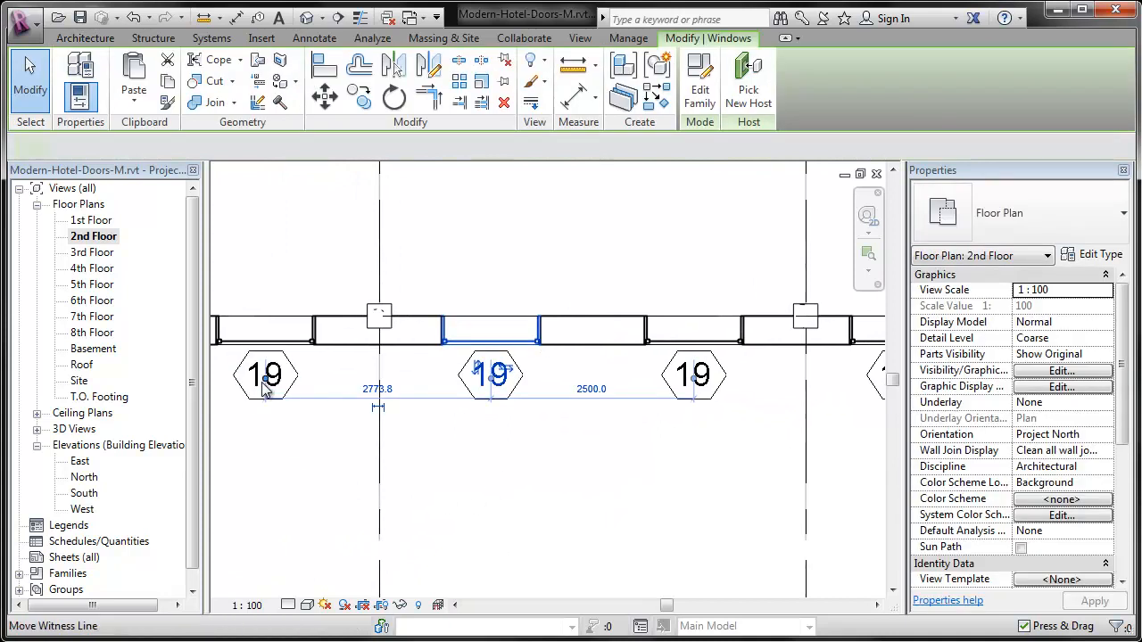
left_click_drag(265, 379, 378, 371)
left_click(452, 389)
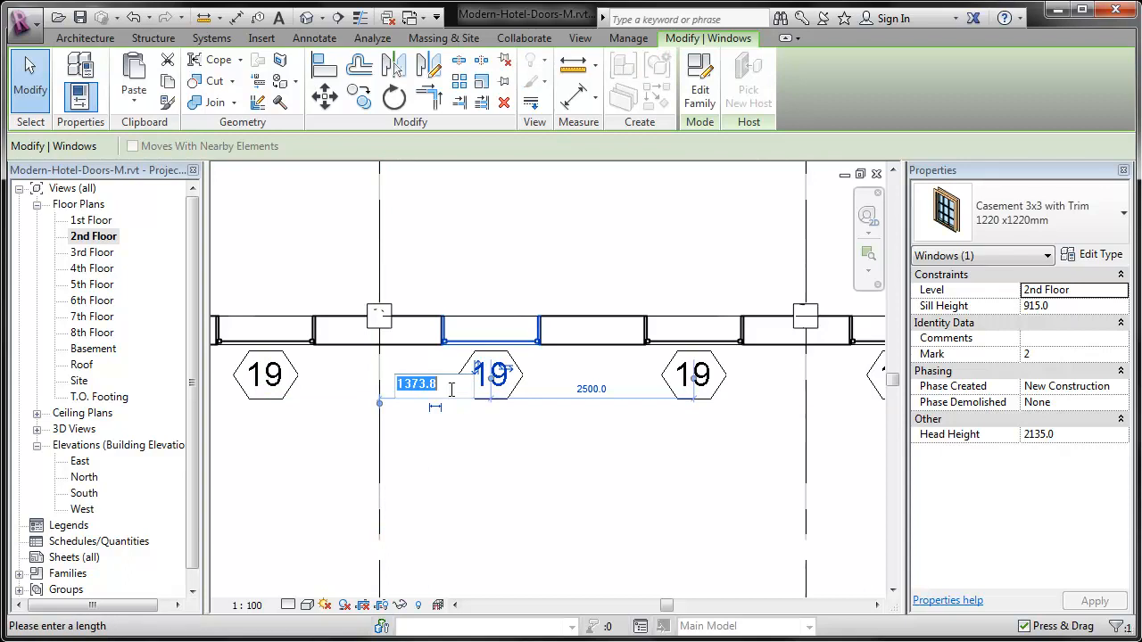
type("1400")
key("Return")
key("Escape")
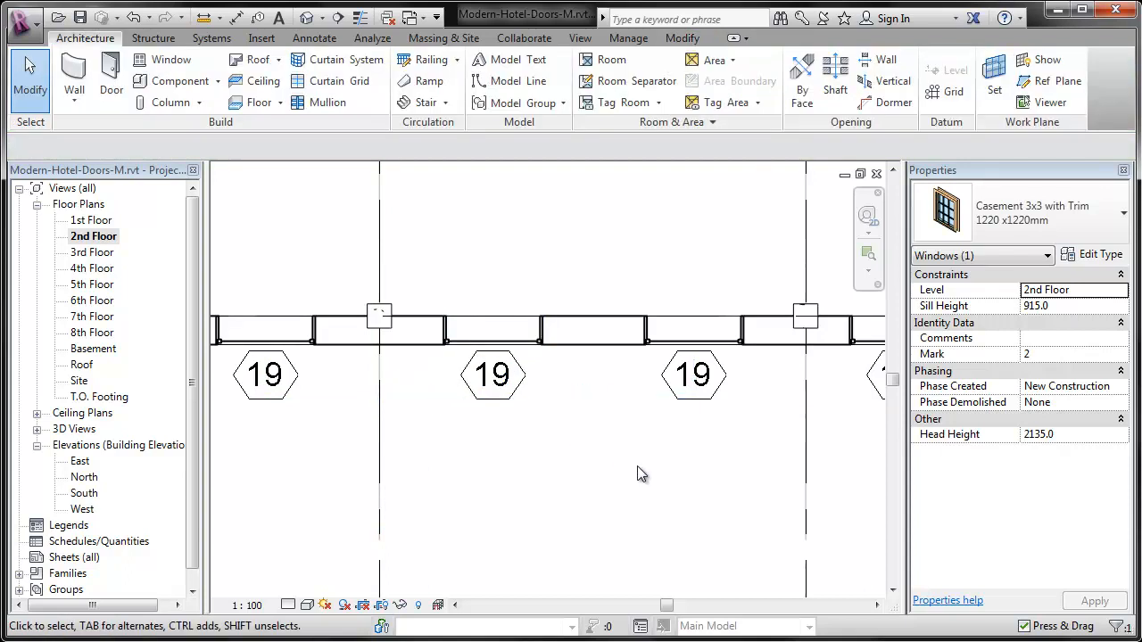
- Reference the third window's dimension to the grid line just east of it and set the distance to 1400 mm
left_click(729, 348)
middle_click_drag(714, 477, 556, 496)
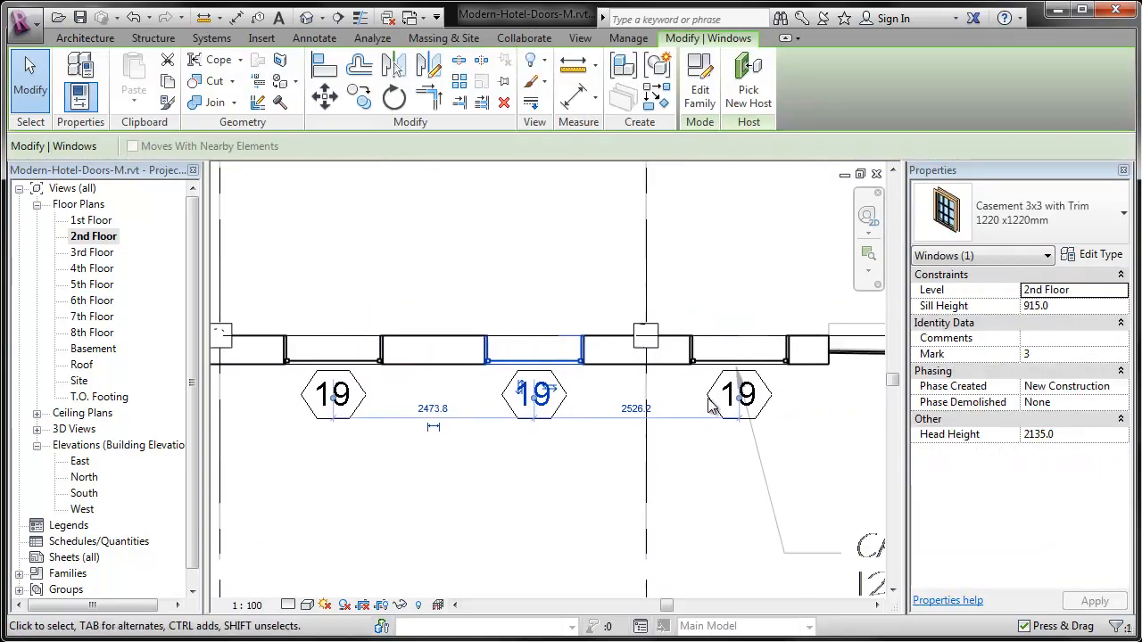
left_click_drag(739, 403, 647, 435)
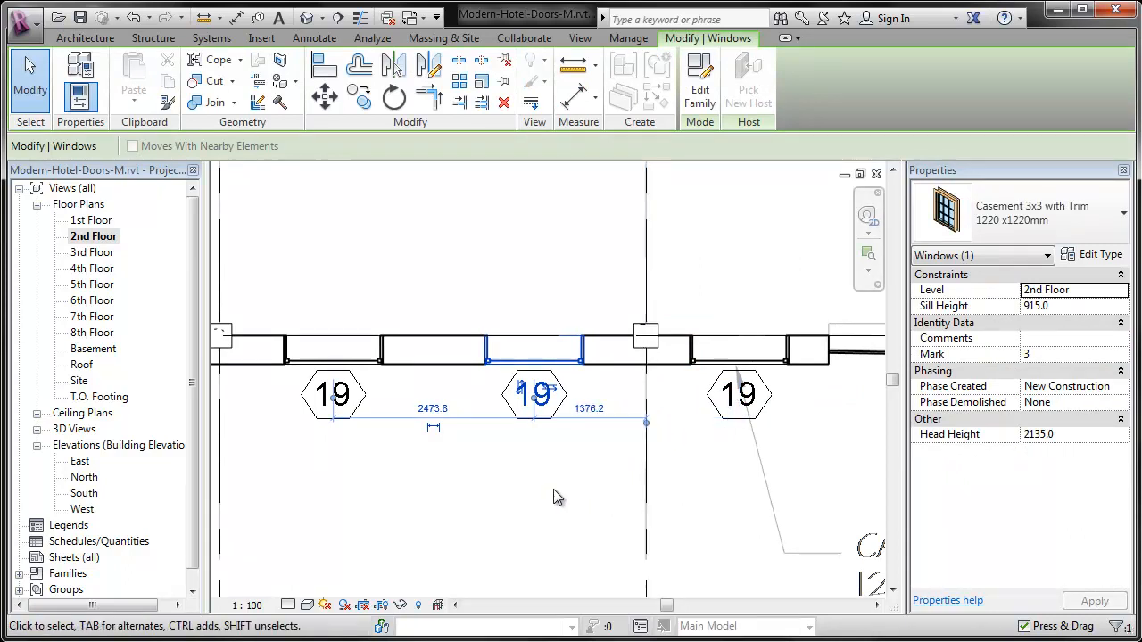
left_click(599, 406)
type("140")
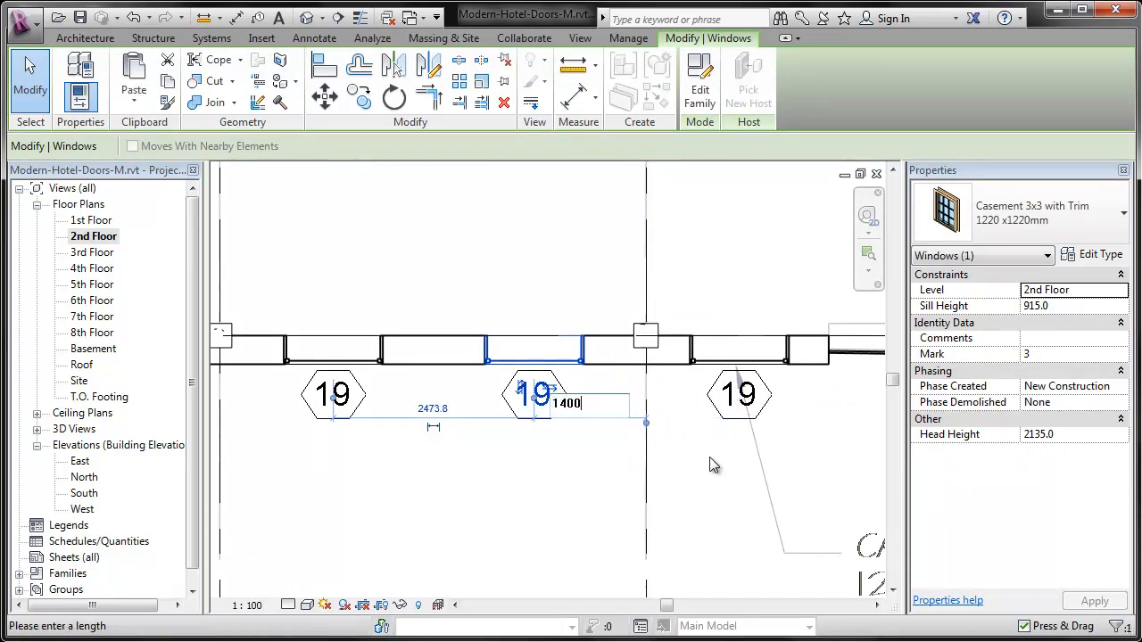
type("0")
key("Return")
middle_click_drag(709, 463, 668, 484)
left_click(647, 456)
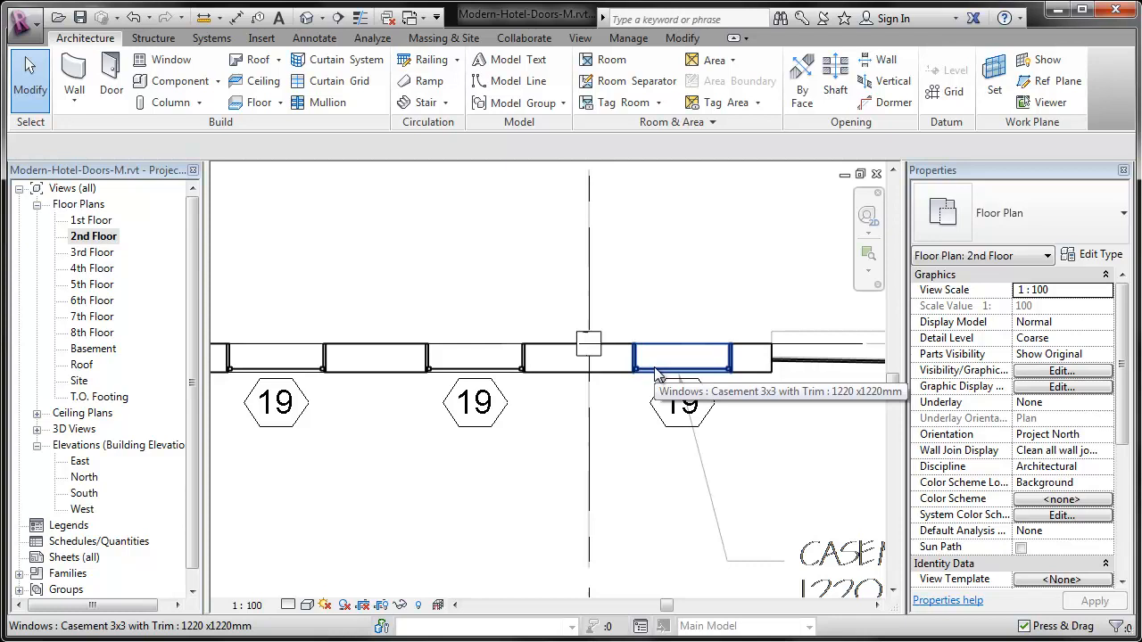
- Add an aligned dimension string through the centres of the four south wall windows and constrain their spacing to be equal
scroll(789, 482, "down", 1)
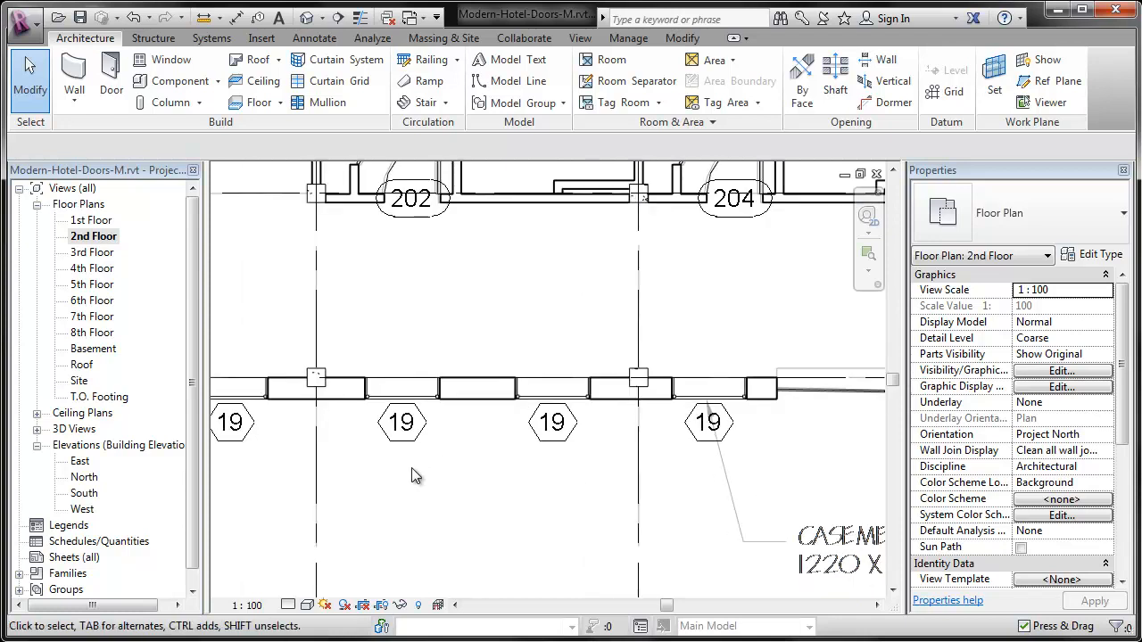
scroll(749, 480, "down", 1)
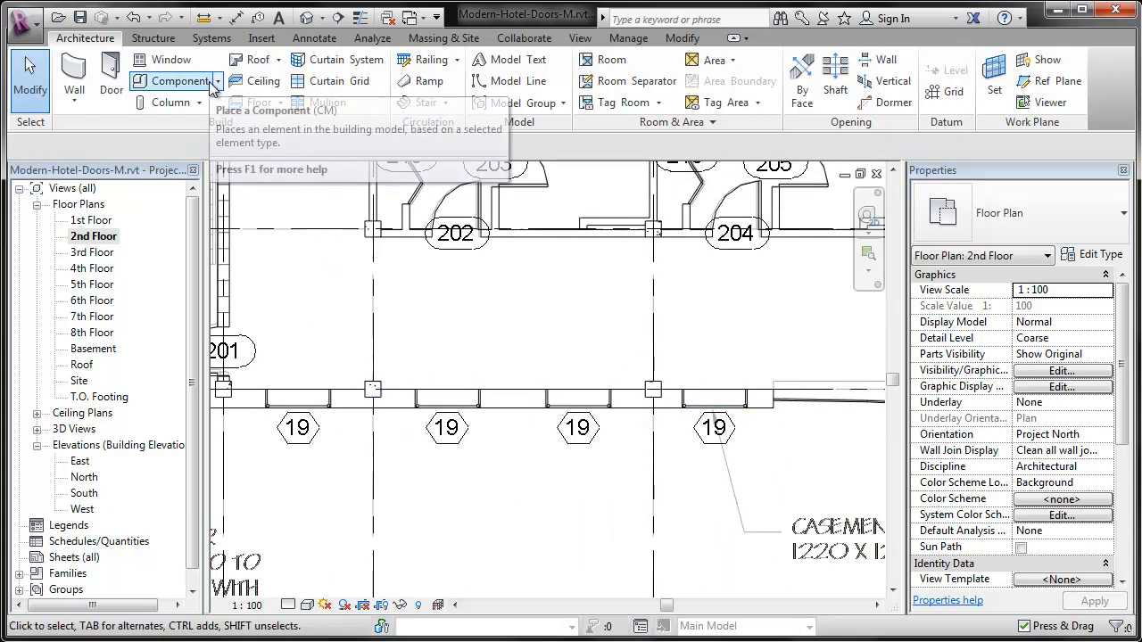
left_click(236, 20)
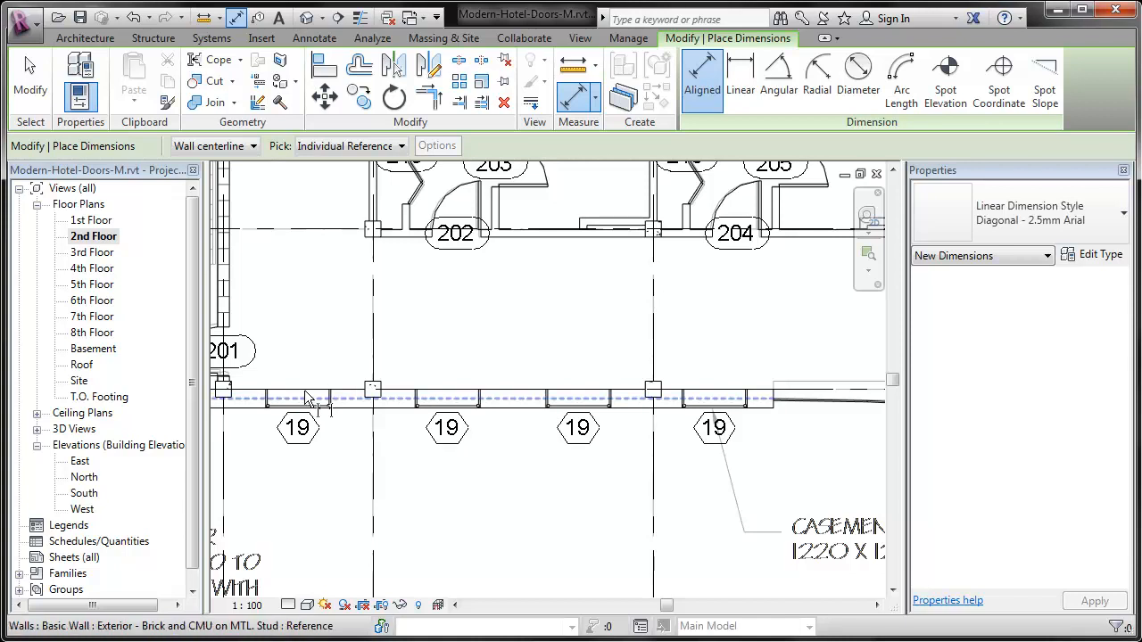
left_click(300, 398)
left_click(447, 393)
left_click(580, 390)
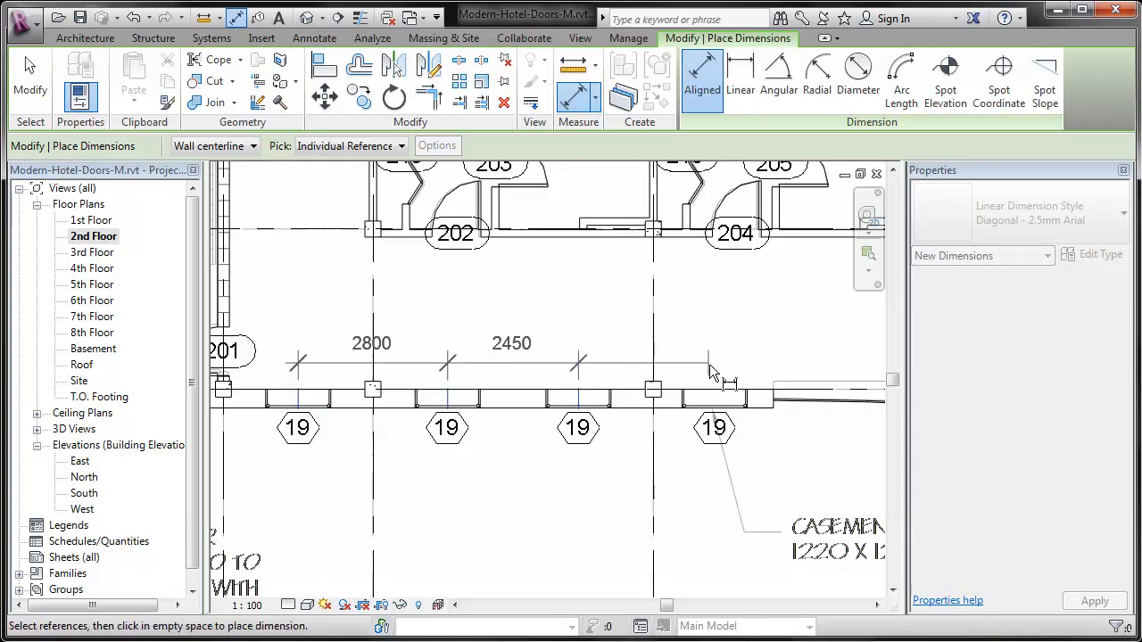
left_click(714, 393)
left_click(723, 341)
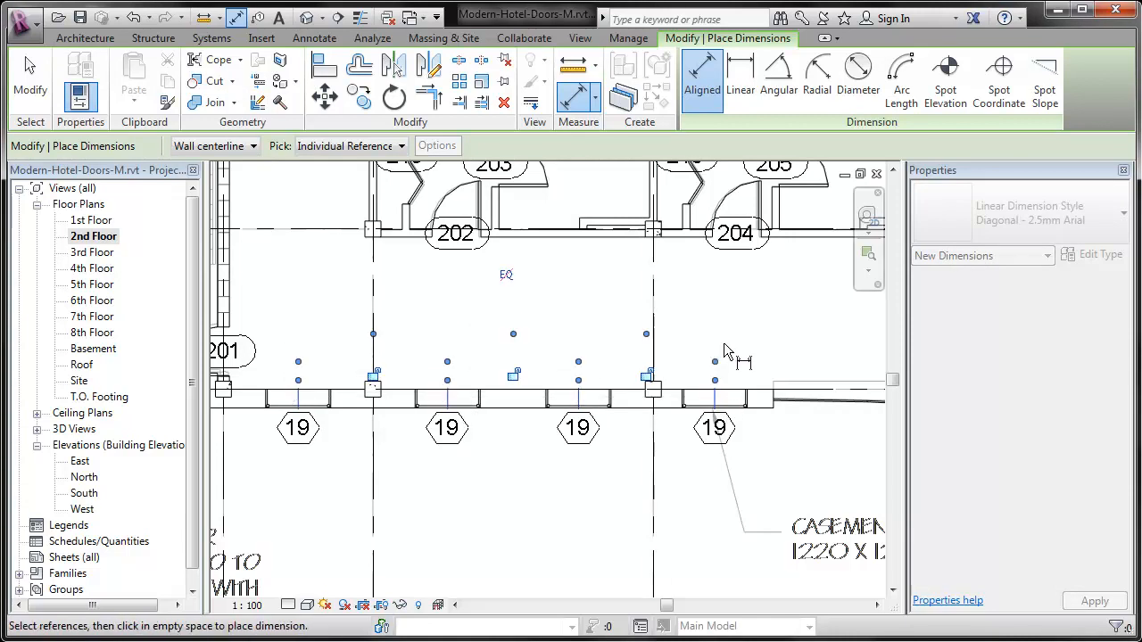
left_click(506, 274)
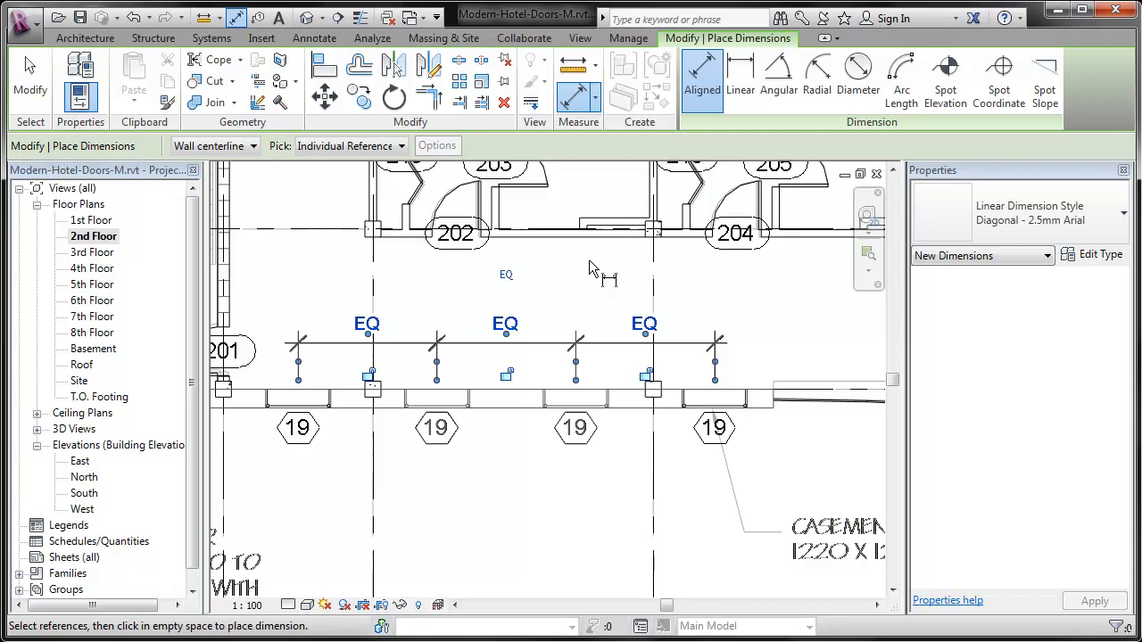
key("Escape")
key("Escape")
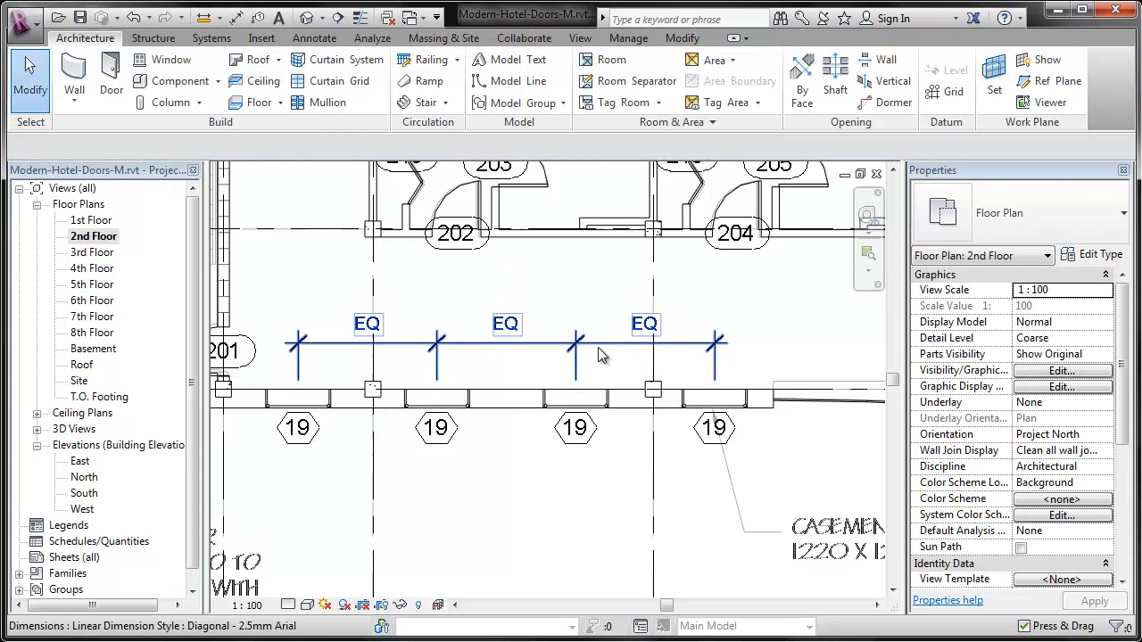
- Delete the equal-spacing dimension string while leaving the windows constrained
left_click(600, 354)
key("Delete")
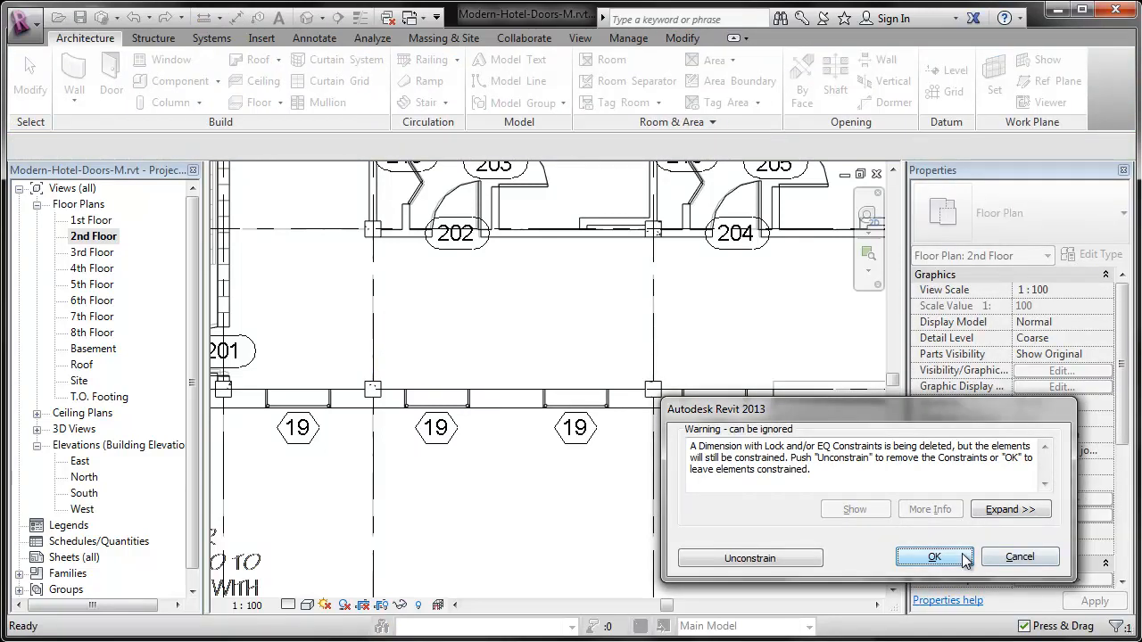
left_click(933, 556)
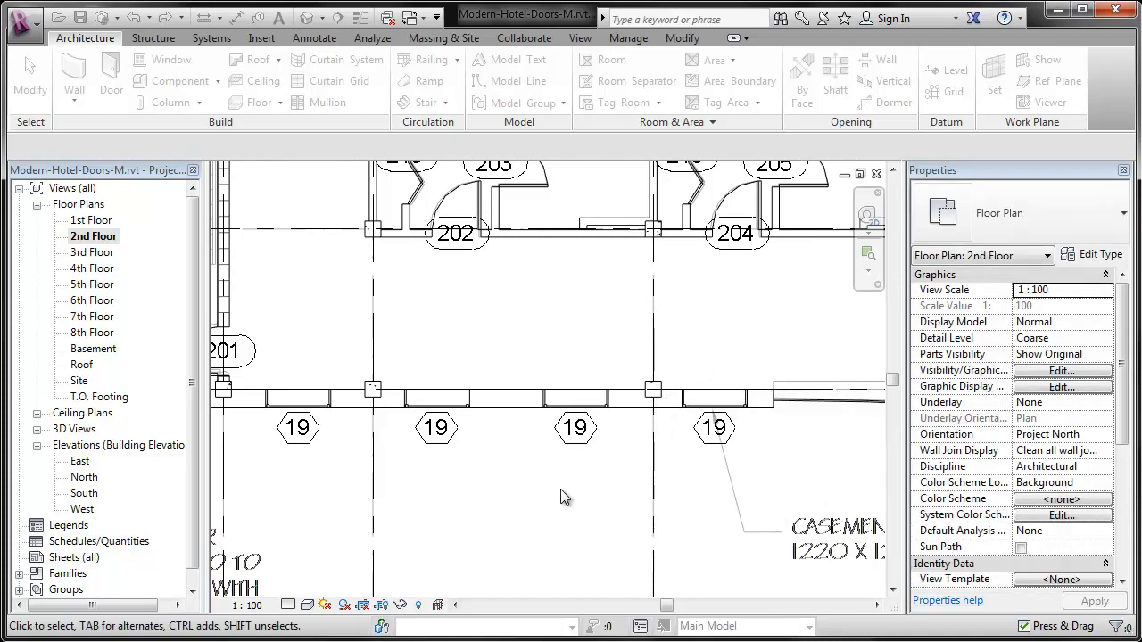
left_click(328, 409)
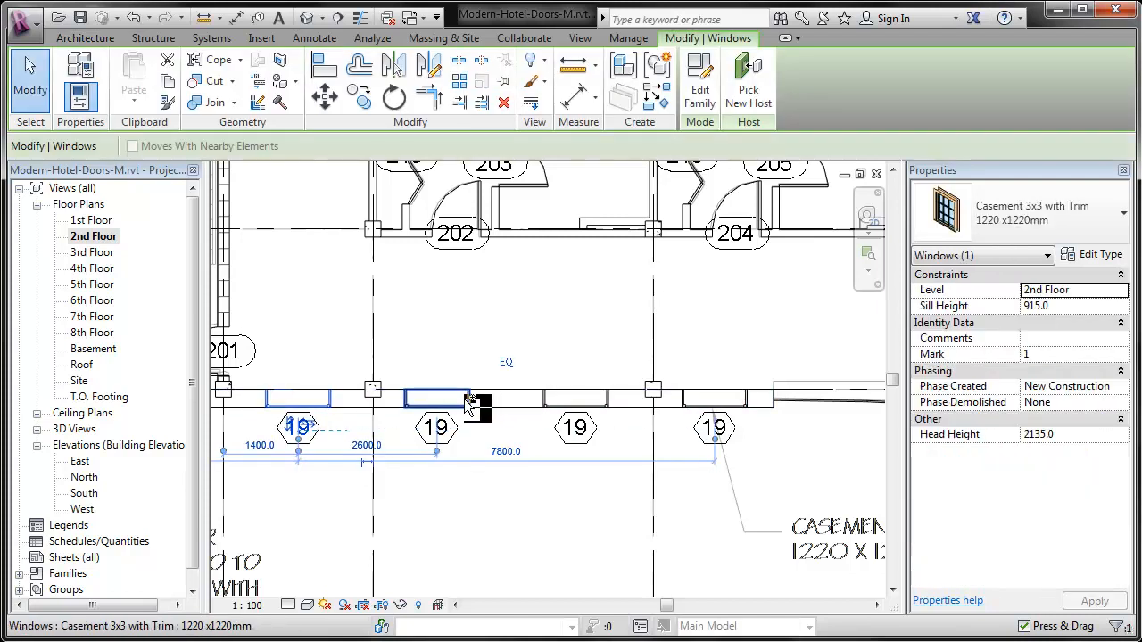
left_click(464, 399, "ctrl")
left_click(581, 398, "ctrl")
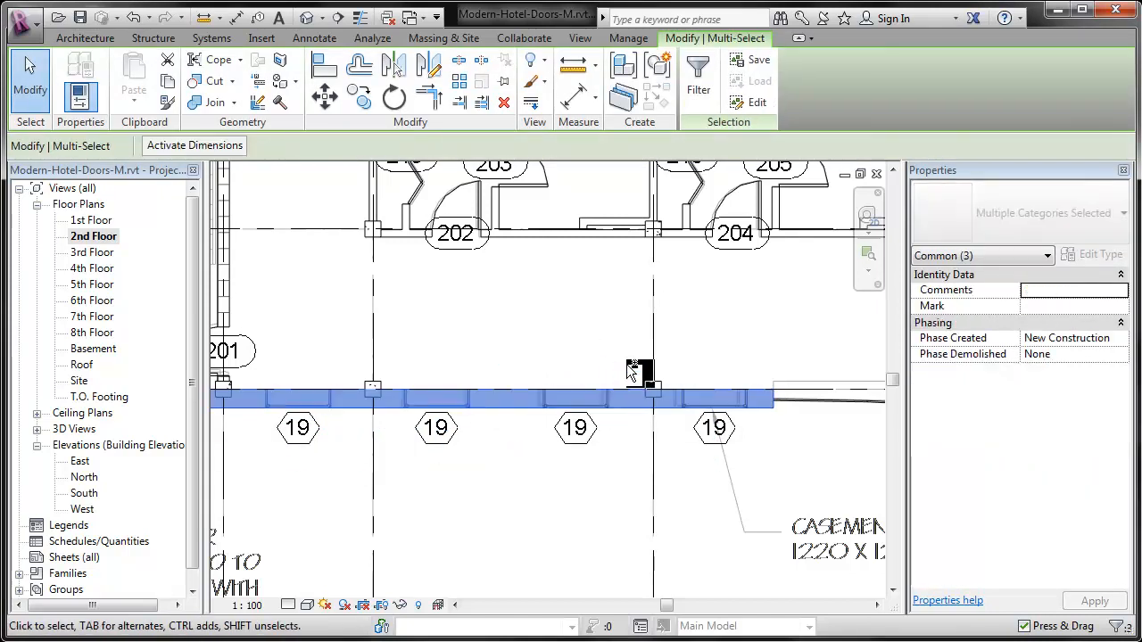
left_click(608, 359)
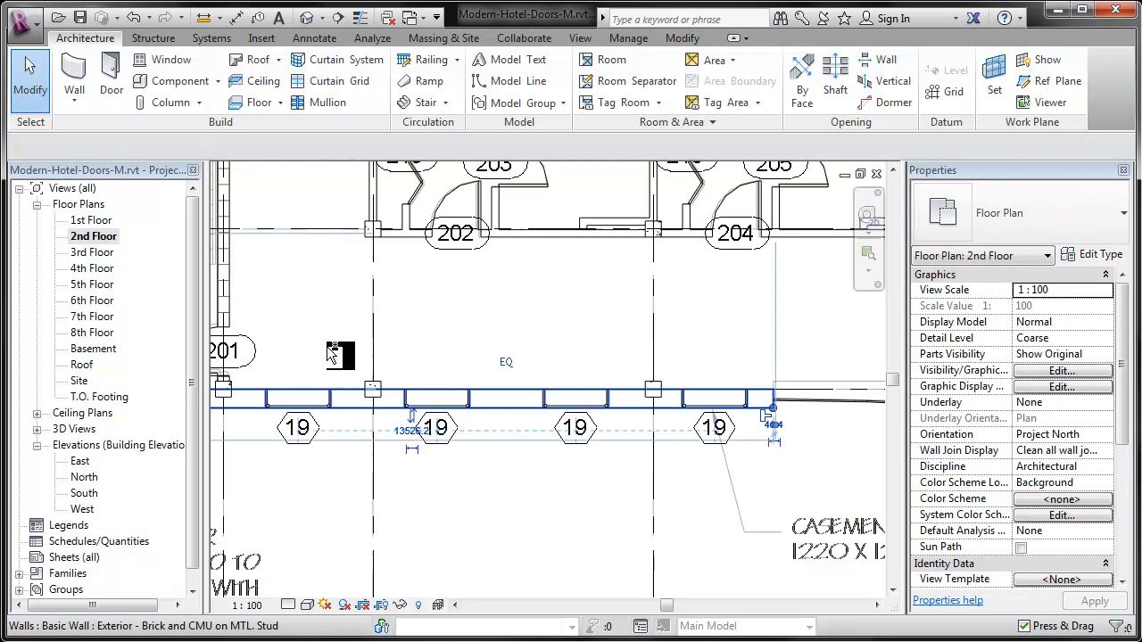
- Copy the four south wall windows and paste them aligned to the 3rd Floor through 8th Floor levels
left_click(321, 407, "ctrl")
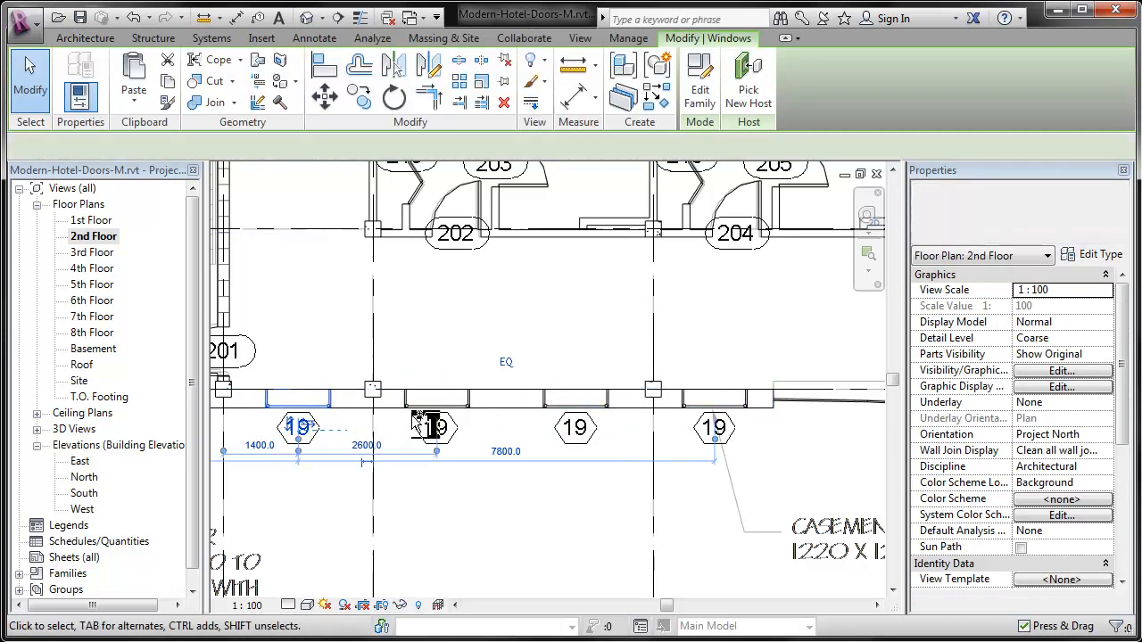
left_click(424, 416, "ctrl")
left_click(573, 419, "ctrl")
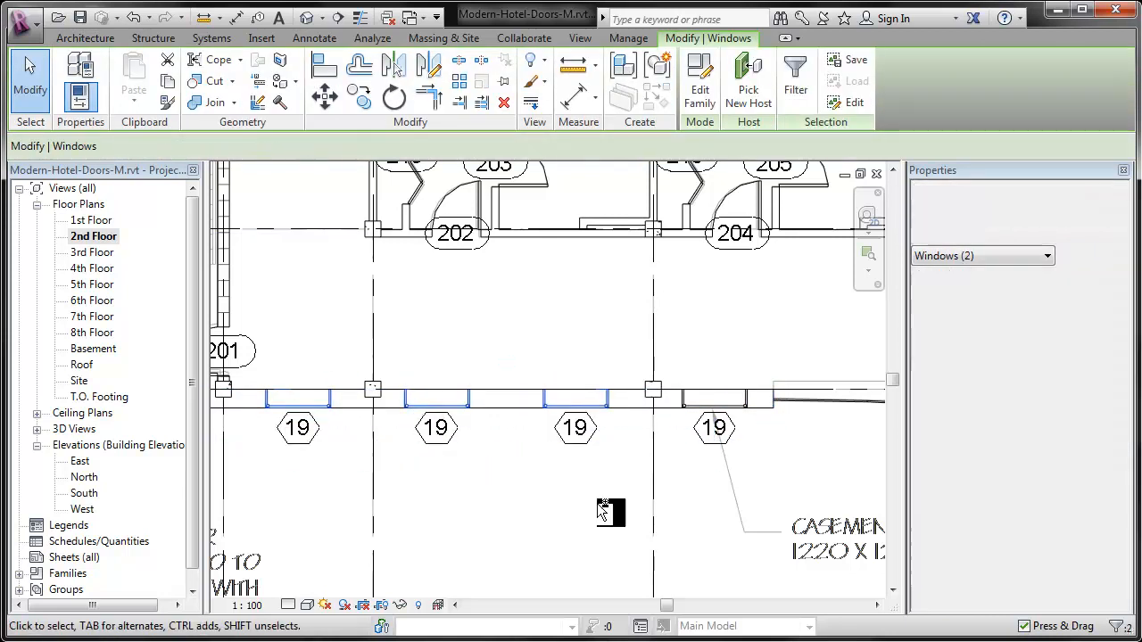
left_click(691, 417, "ctrl")
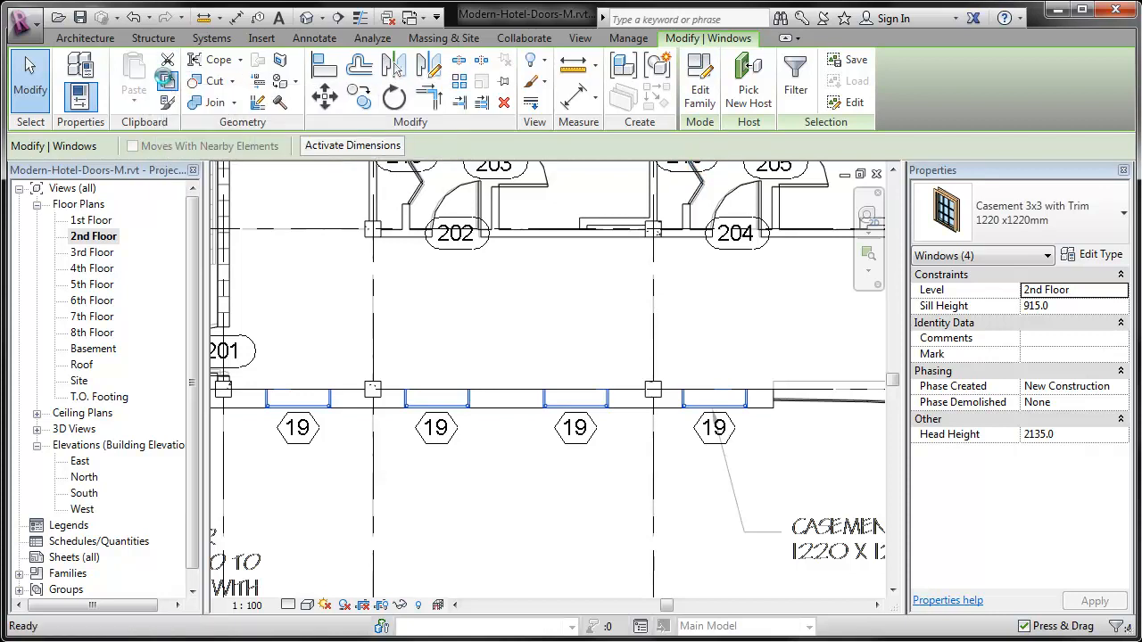
left_click(167, 82)
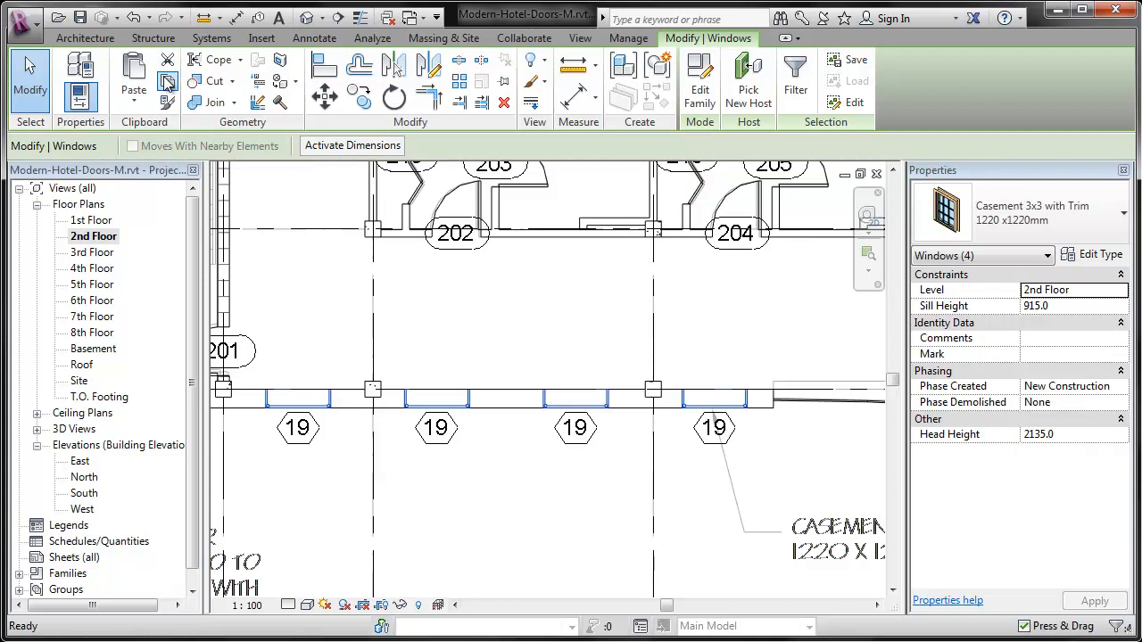
left_click(139, 104)
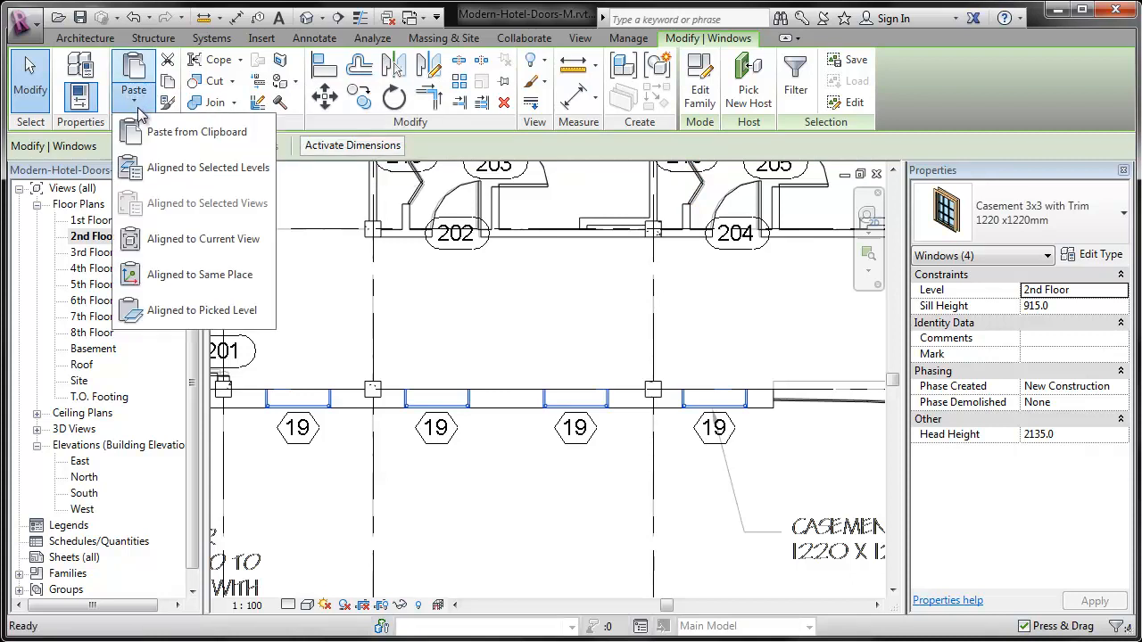
left_click(191, 168)
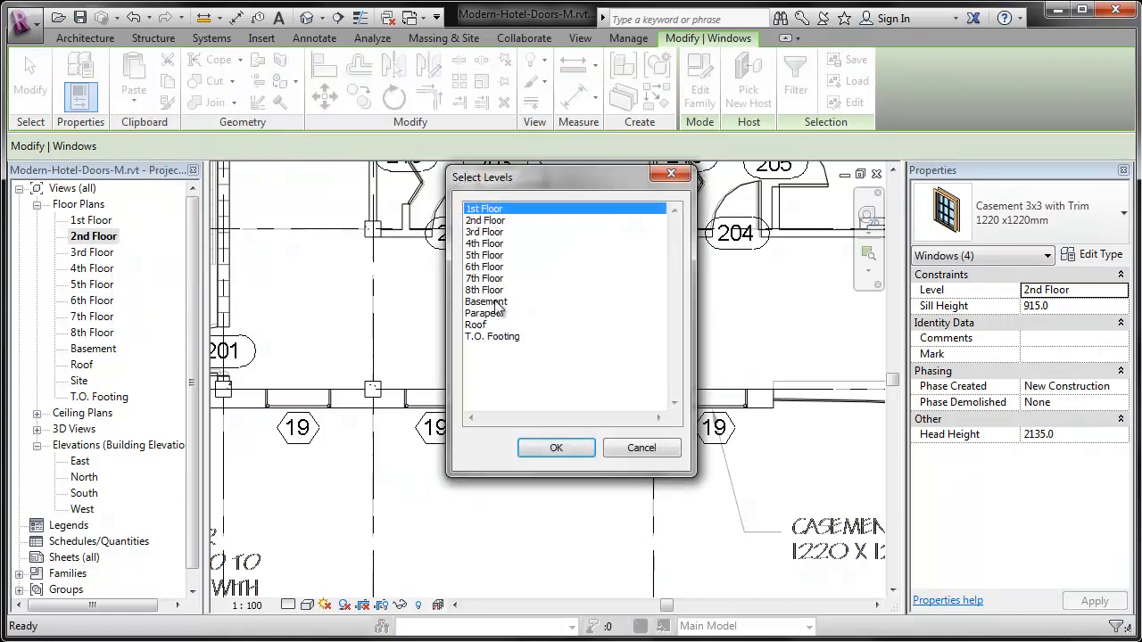
left_click(490, 233)
left_click(482, 290, "shift")
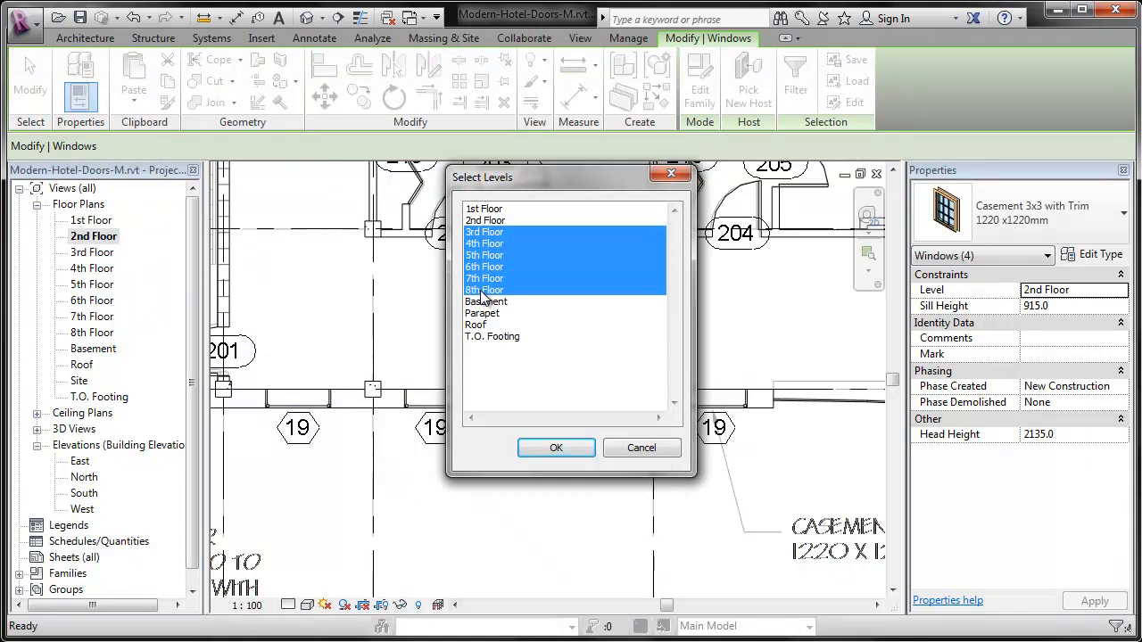
left_click(556, 448)
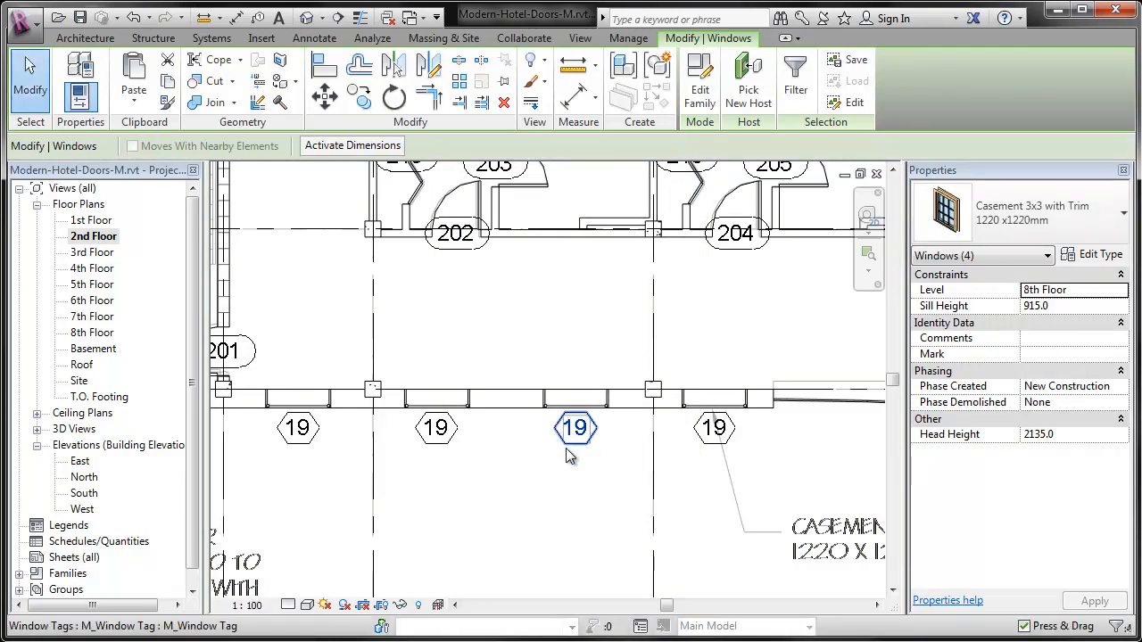
- Inspect the copied windows on the brick facade in the default 3D view, from overall and close range, and save the project
left_click(306, 18)
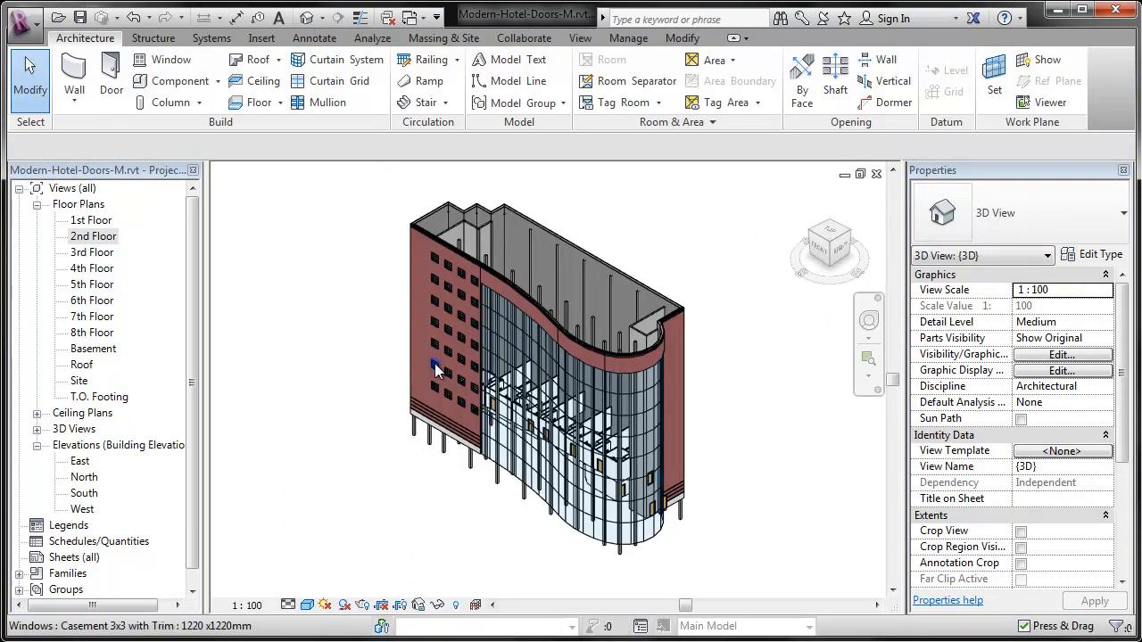
scroll(435, 363, "up", 5)
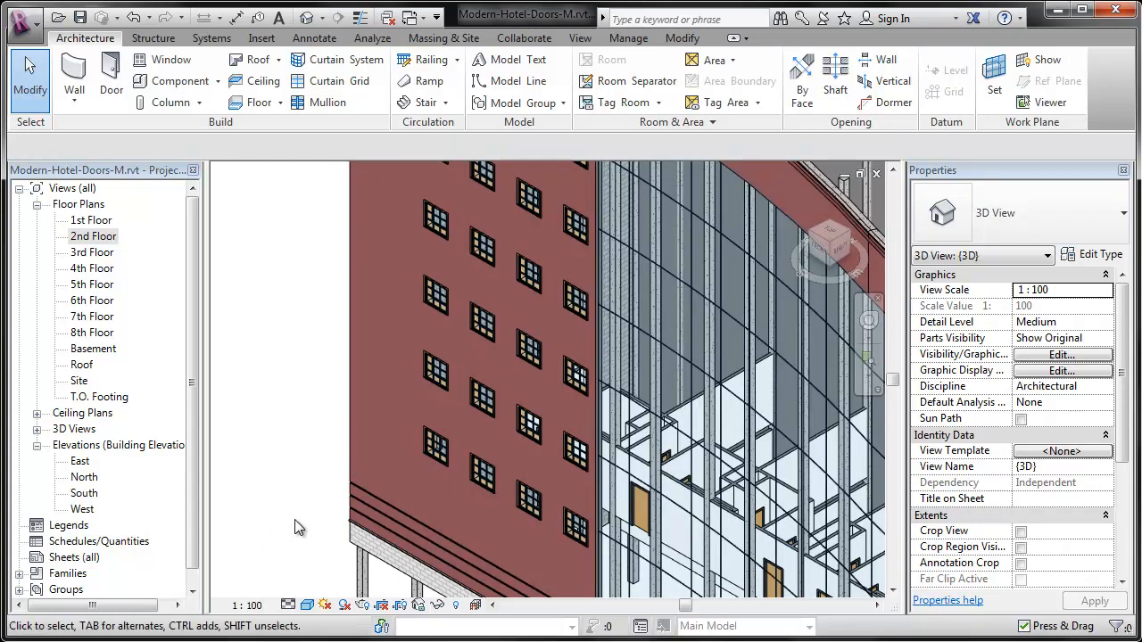
key("z")
key("f")
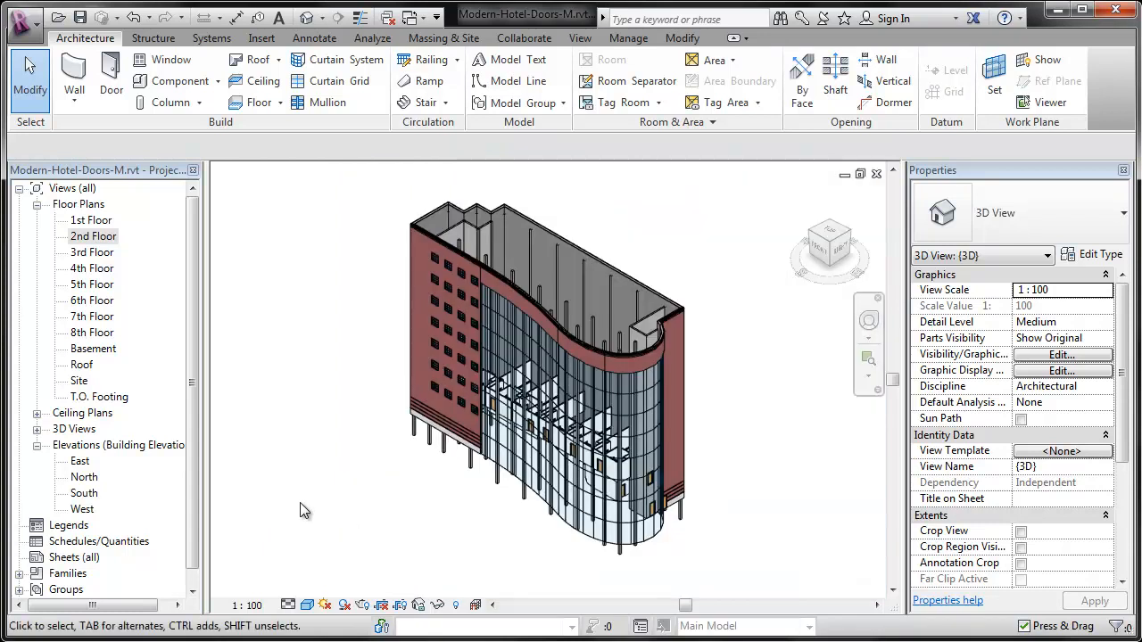
middle_click_drag(342, 437, 496, 300, "shift")
scroll(496, 299, "up", 10)
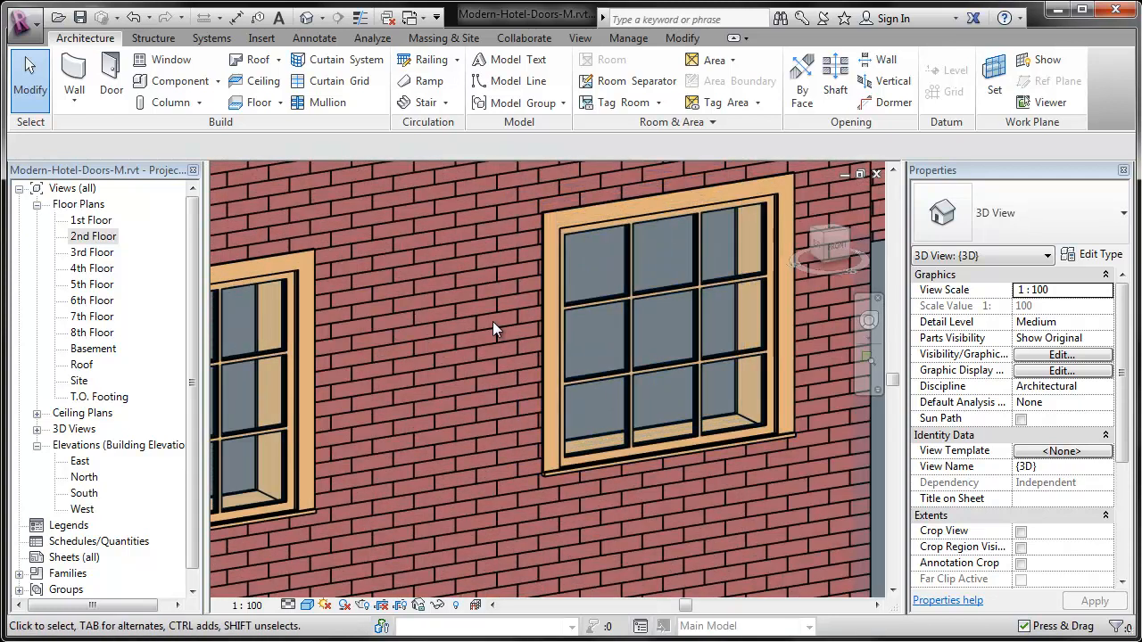
scroll(710, 353, "down", 8)
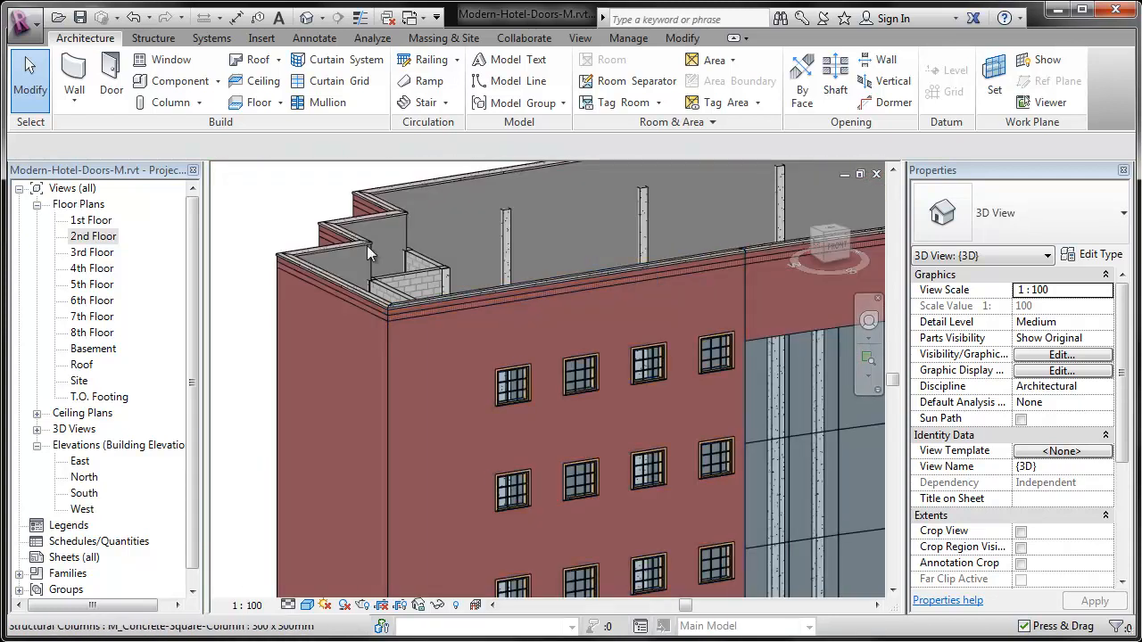
left_click(81, 18)
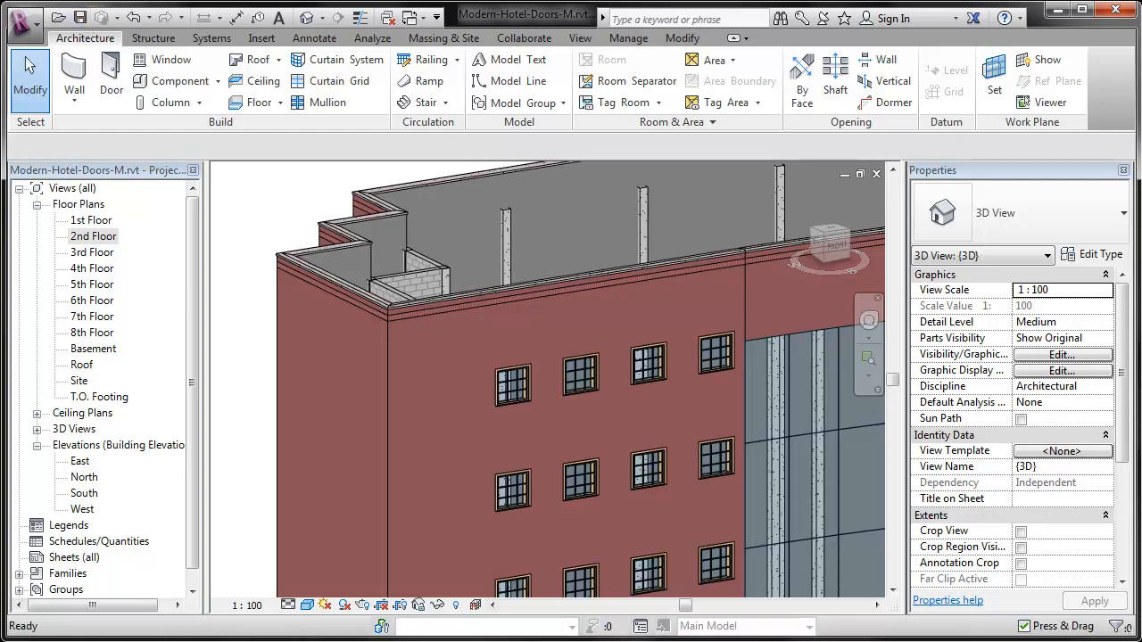